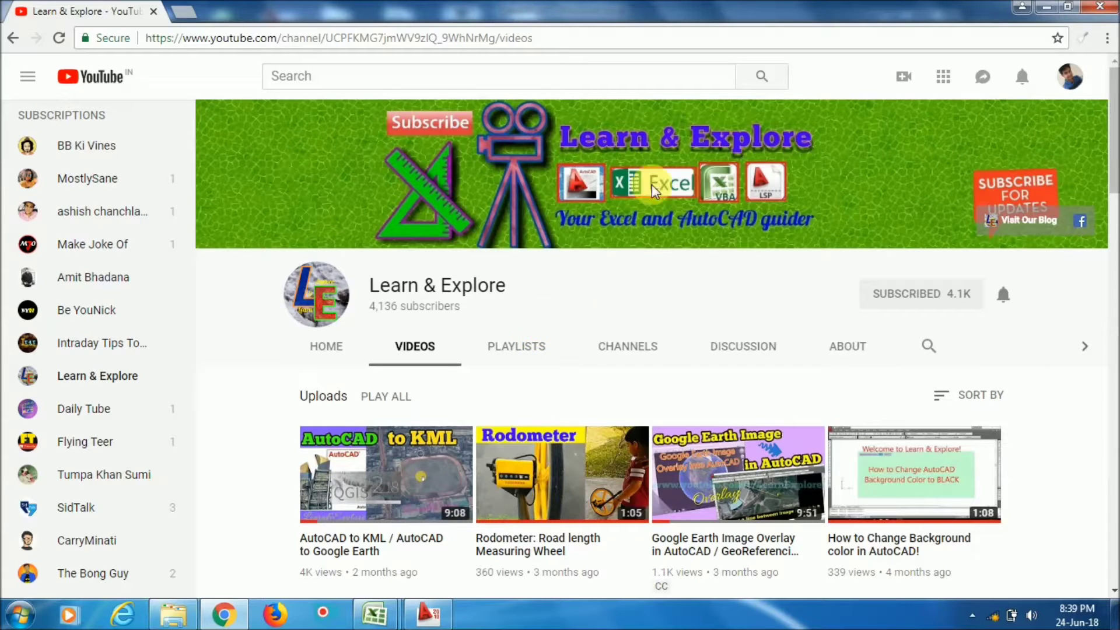
Switch to AutoCAD and examine the layout of the survey points and the existing line joining some of them
{"action": "left_click", "coordinate": [429, 612]}
{"action": "mouse_move", "coordinate": [663, 295]}
{"action": "middle_mouse_down"}
{"action": "mouse_move", "coordinate": [480, 255]}
{"action": "mouse_move", "coordinate": [646, 283]}
{"action": "mouse_move", "coordinate": [584, 257]}
{"action": "middle_mouse_up"}
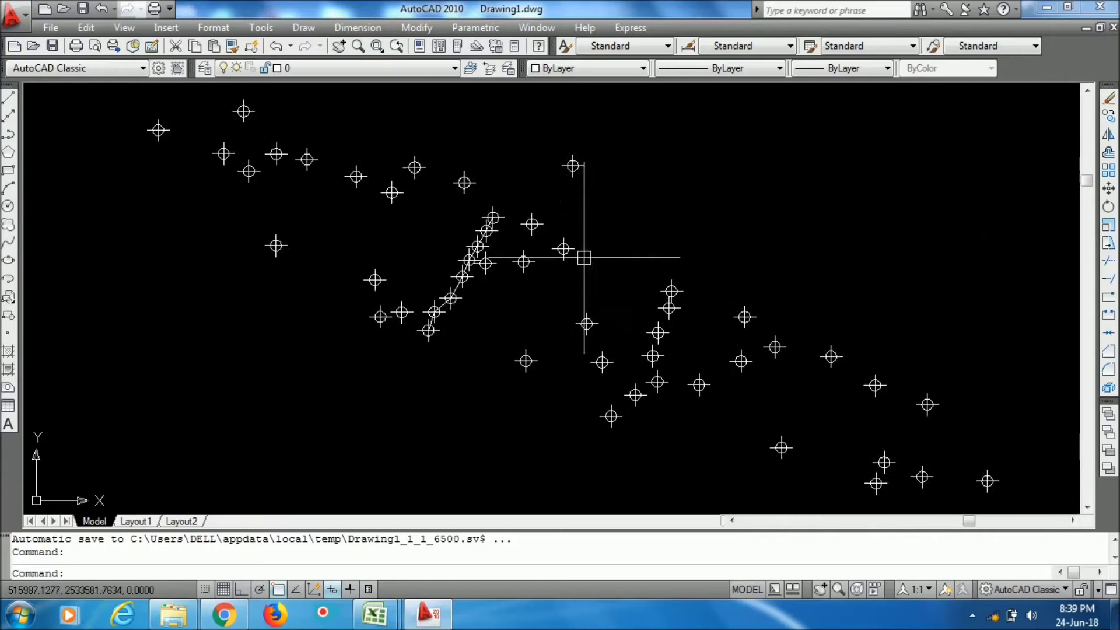
{"action": "mouse_move", "coordinate": [366, 253]}
{"action": "middle_mouse_down"}
{"action": "mouse_move", "coordinate": [455, 245]}
{"action": "mouse_move", "coordinate": [487, 220]}
{"action": "middle_mouse_up"}
{"action": "scroll", "coordinate": [488, 220], "scroll_direction": "up", "scroll_amount": 3}
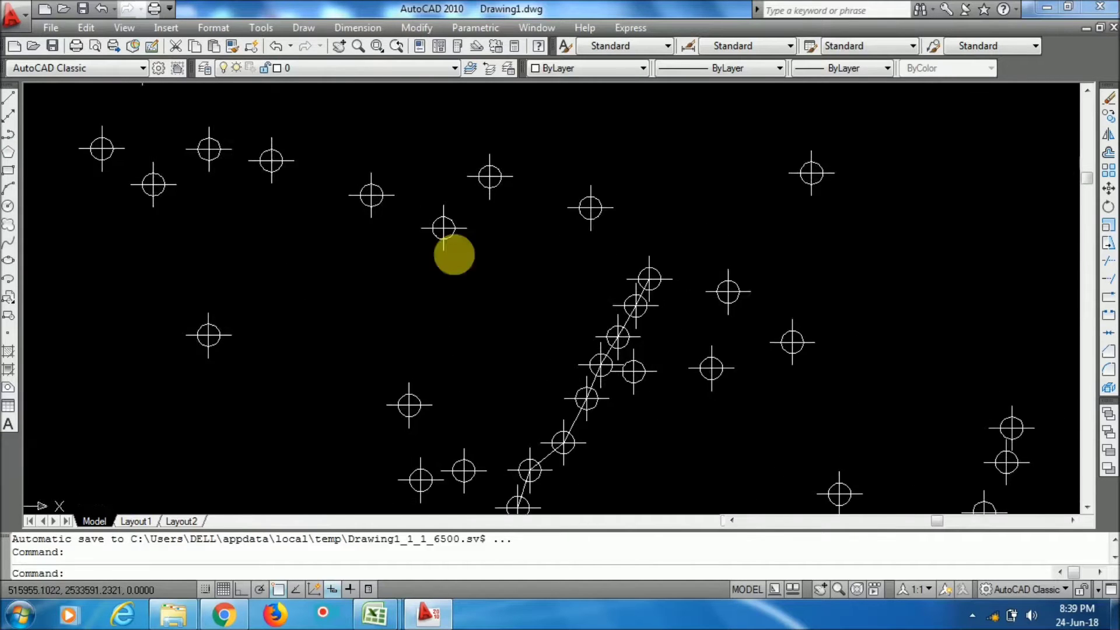
{"action": "scroll", "coordinate": [494, 251], "scroll_direction": "down", "scroll_amount": 3}
{"action": "mouse_move", "coordinate": [643, 318]}
{"action": "middle_mouse_down"}
{"action": "mouse_move", "coordinate": [563, 266]}
{"action": "mouse_move", "coordinate": [555, 298]}
{"action": "mouse_move", "coordinate": [625, 330]}
{"action": "middle_mouse_up"}
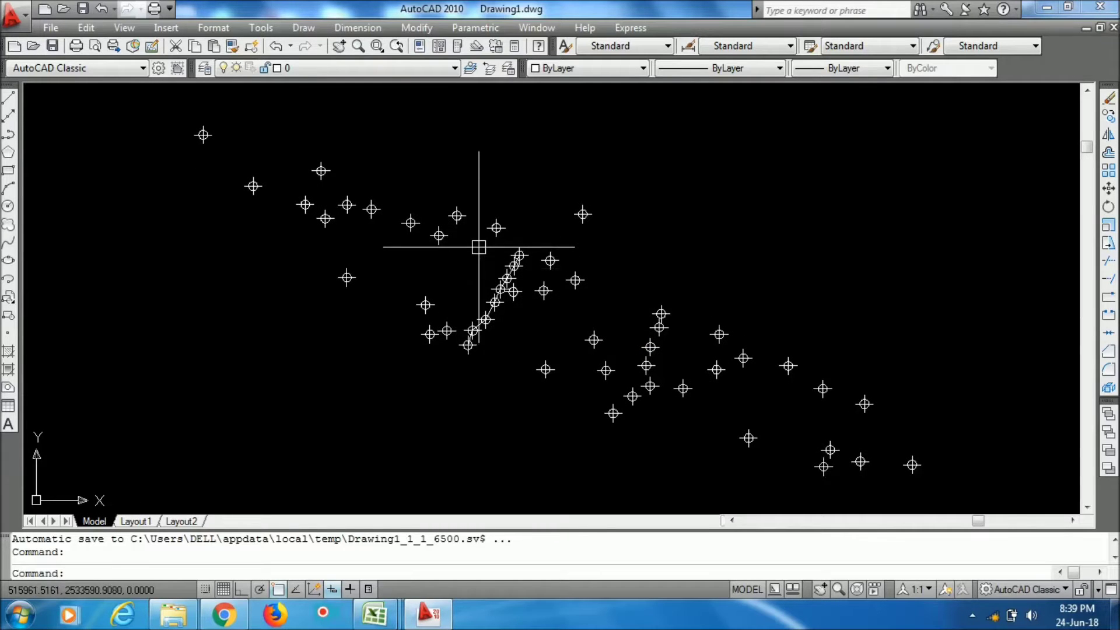
{"action": "middle_click_drag", "start_coordinate": [420, 257], "coordinate": [378, 235]}
{"action": "scroll", "coordinate": [560, 302], "scroll_direction": "up", "scroll_amount": 2}
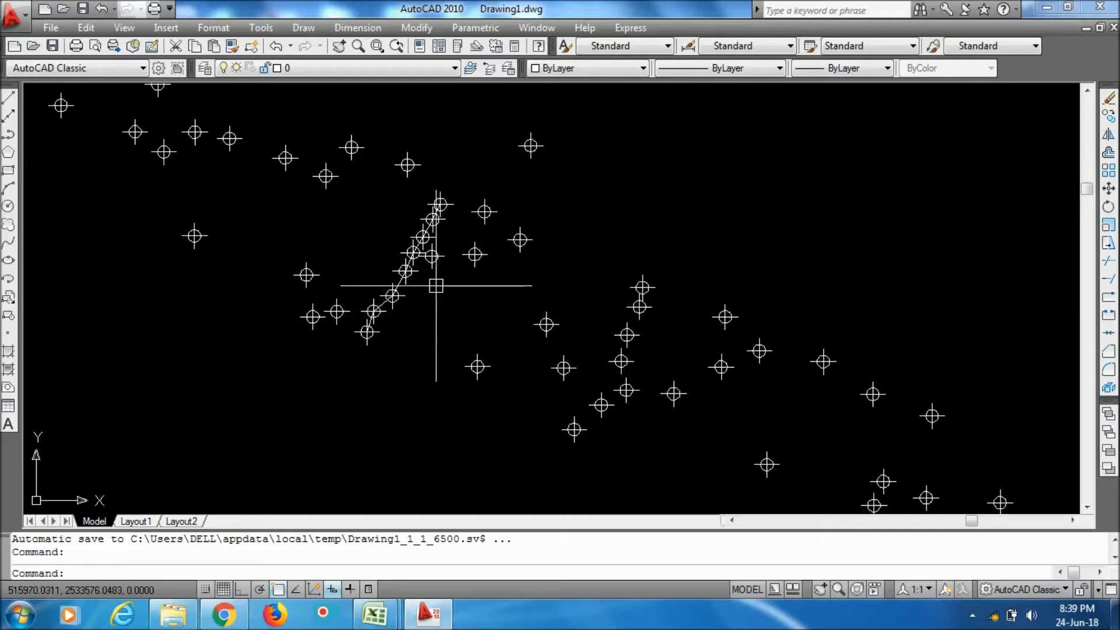
{"action": "middle_click_drag", "start_coordinate": [437, 282], "coordinate": [534, 333]}
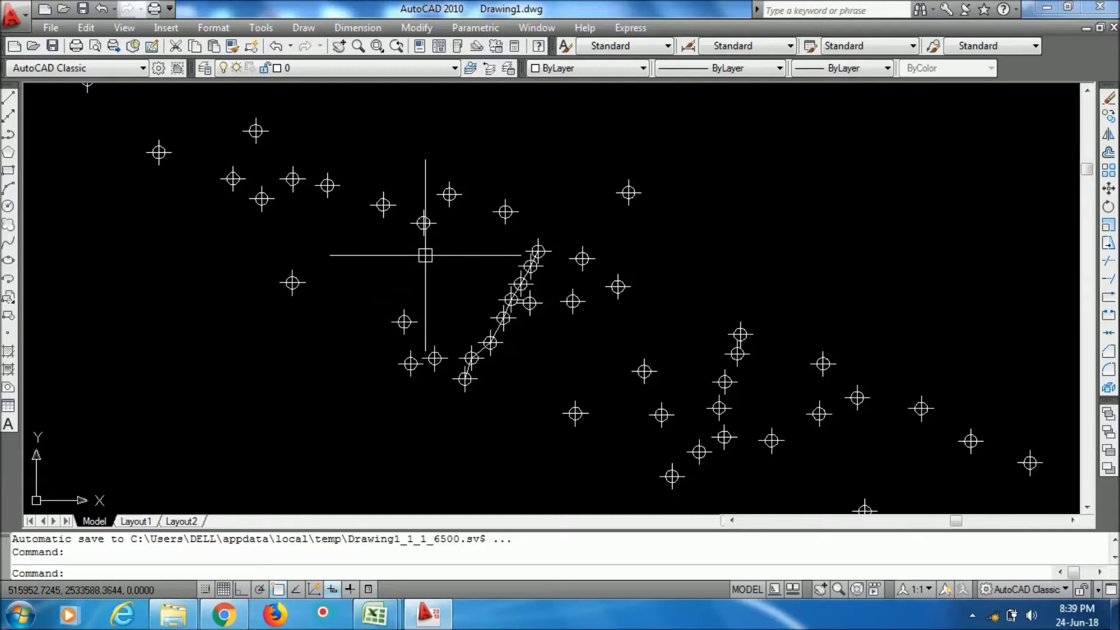
{"action": "scroll", "coordinate": [425, 255], "scroll_direction": "up", "scroll_amount": 2}
{"action": "middle_click_drag", "start_coordinate": [426, 255], "coordinate": [477, 307]}
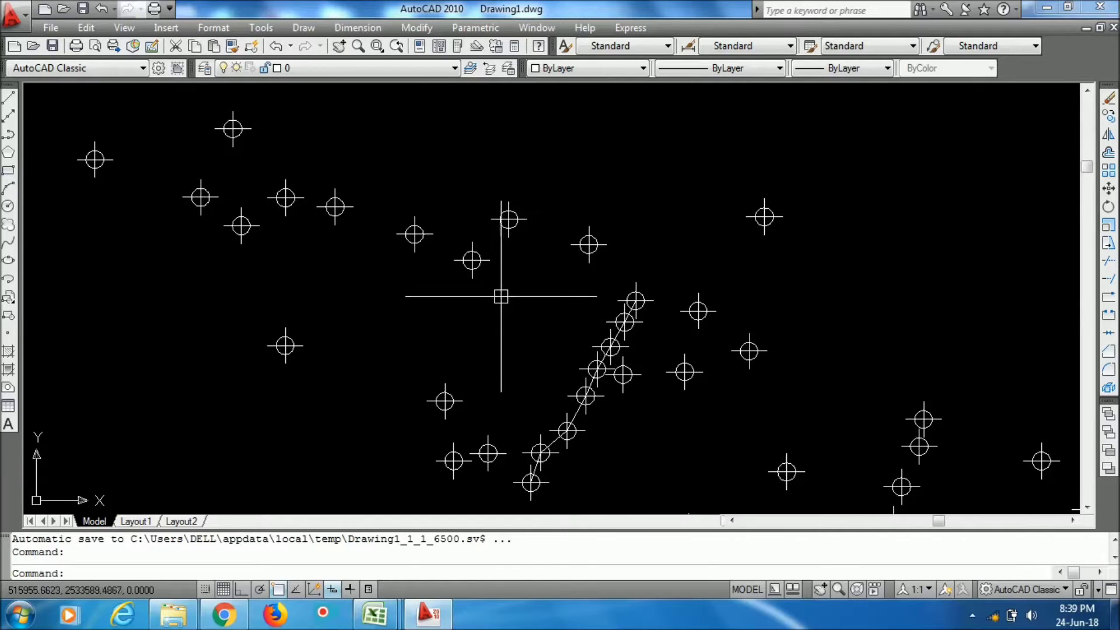
{"action": "scroll", "coordinate": [537, 290], "scroll_direction": "down", "scroll_amount": 4}
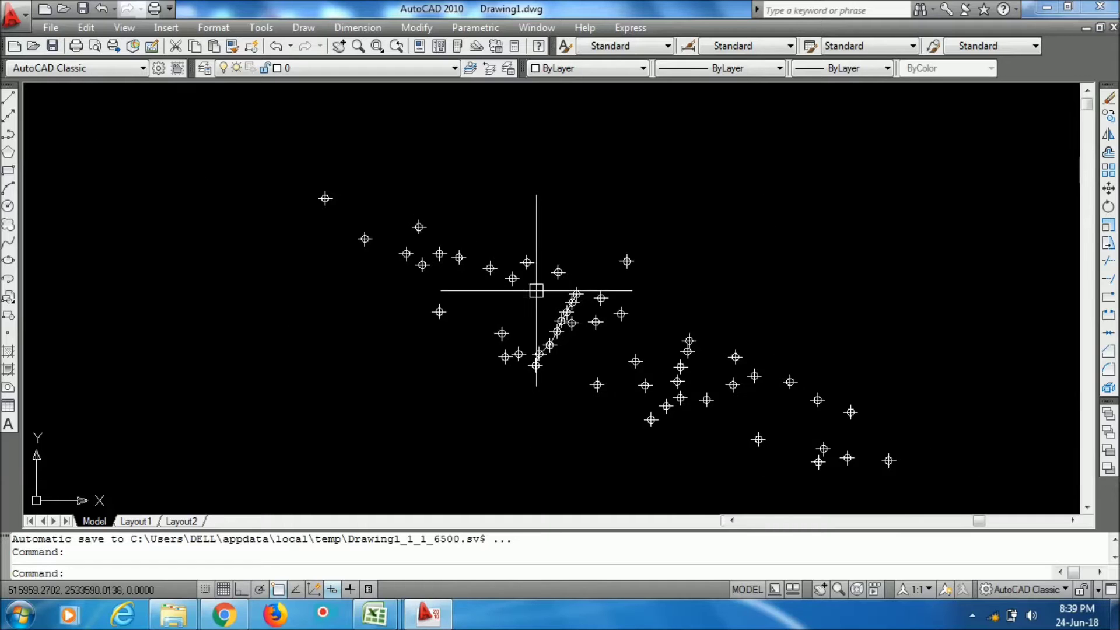
{"action": "middle_click_drag", "start_coordinate": [536, 291], "coordinate": [514, 286]}
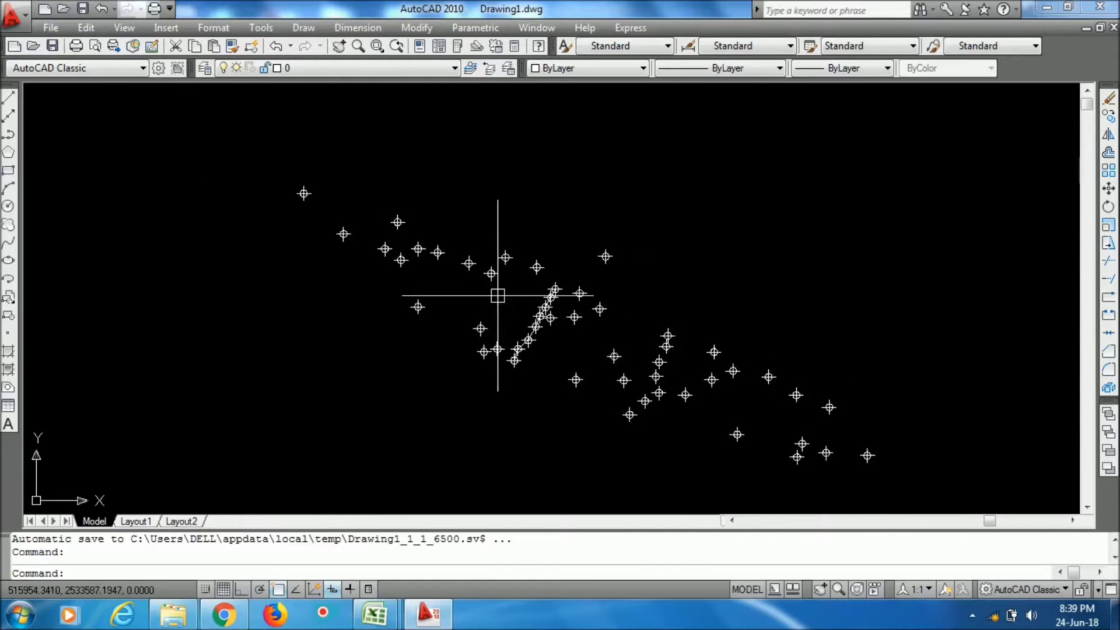
Switch to Chrome and look through the Learn & Explore channel's uploaded videos on Excel, AutoCAD and surveying
{"action": "left_click", "coordinate": [225, 615]}
{"action": "scroll", "coordinate": [548, 350], "scroll_direction": "down", "scroll_amount": 5}
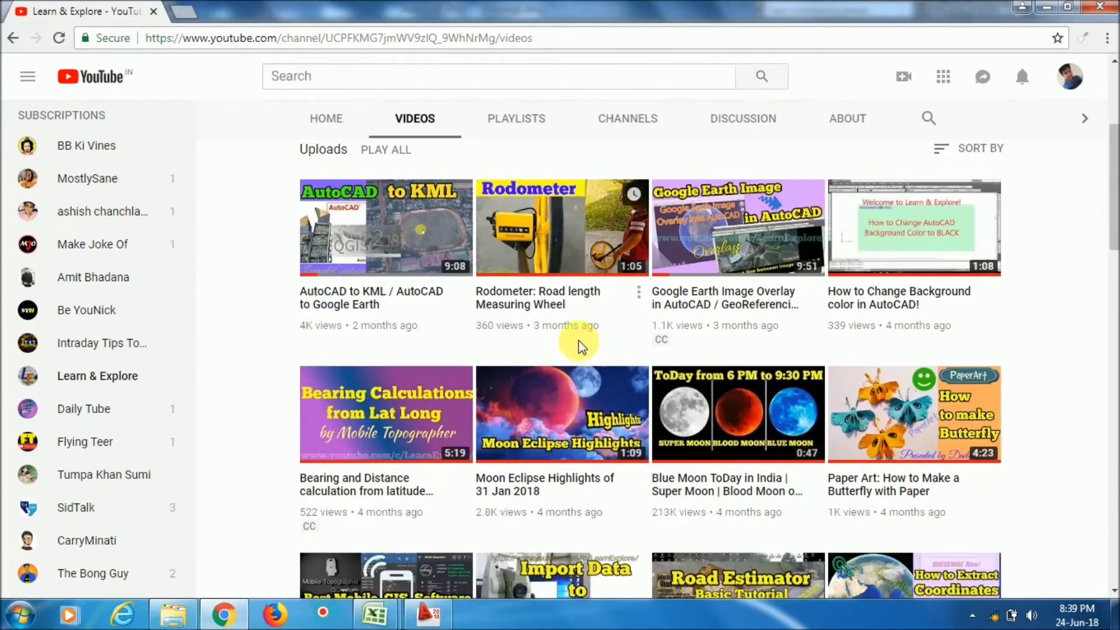
{"action": "scroll", "coordinate": [583, 348], "scroll_direction": "down", "scroll_amount": 10}
{"action": "scroll", "coordinate": [598, 349], "scroll_direction": "down", "scroll_amount": 3}
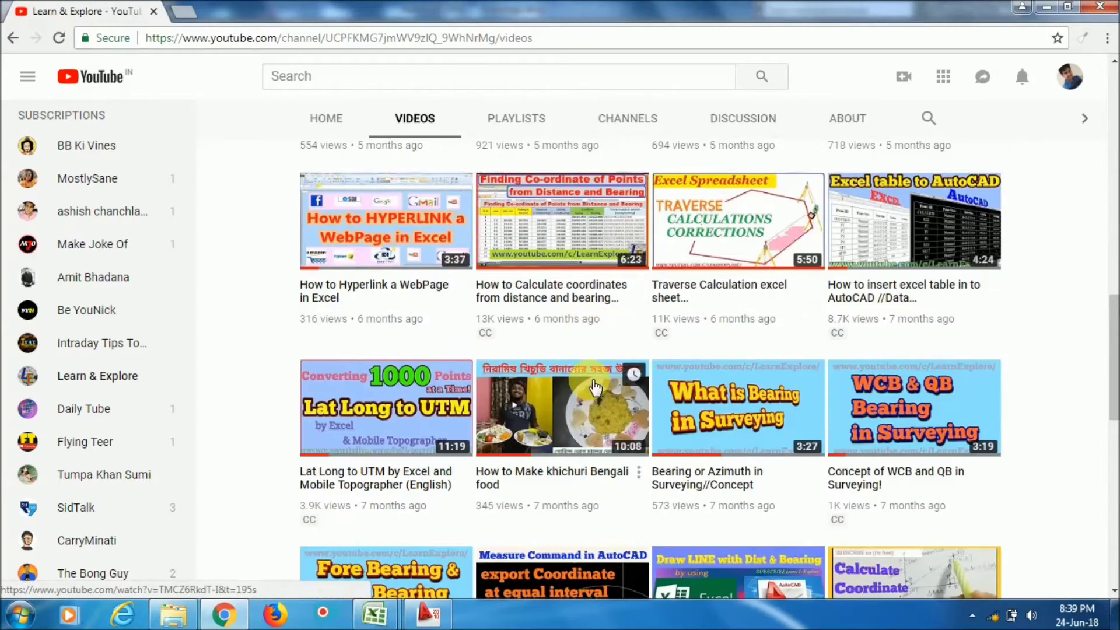
{"action": "scroll", "coordinate": [595, 386], "scroll_direction": "down", "scroll_amount": 3}
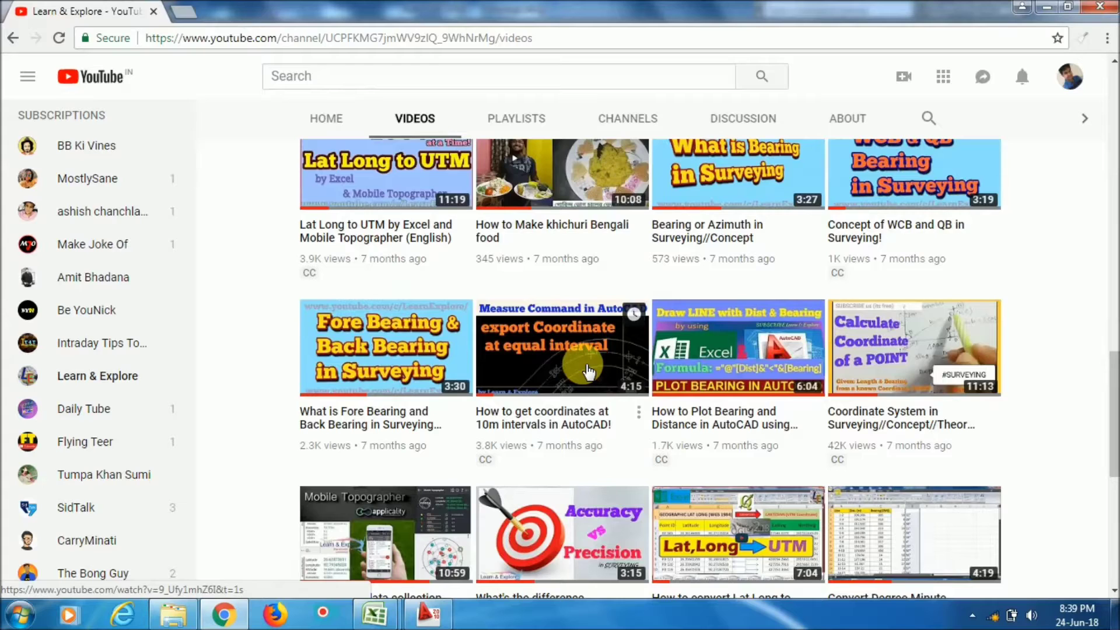
{"action": "scroll", "coordinate": [584, 370], "scroll_direction": "down", "scroll_amount": 5}
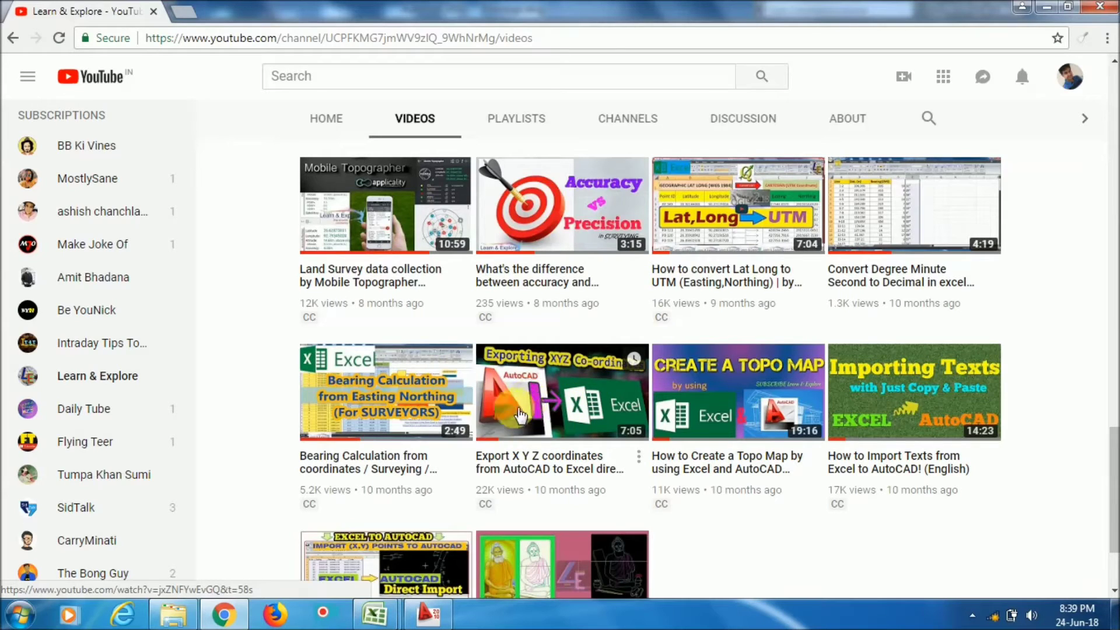
{"action": "scroll", "coordinate": [543, 420], "scroll_direction": "up", "scroll_amount": 20}
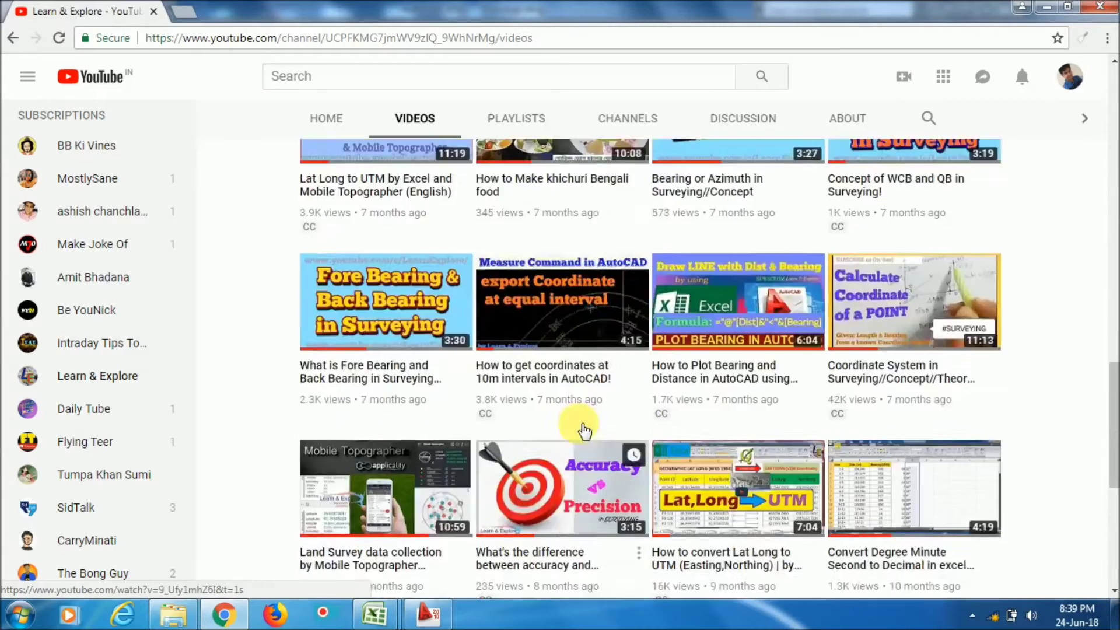
{"action": "scroll", "coordinate": [559, 415], "scroll_direction": "up", "scroll_amount": 7}
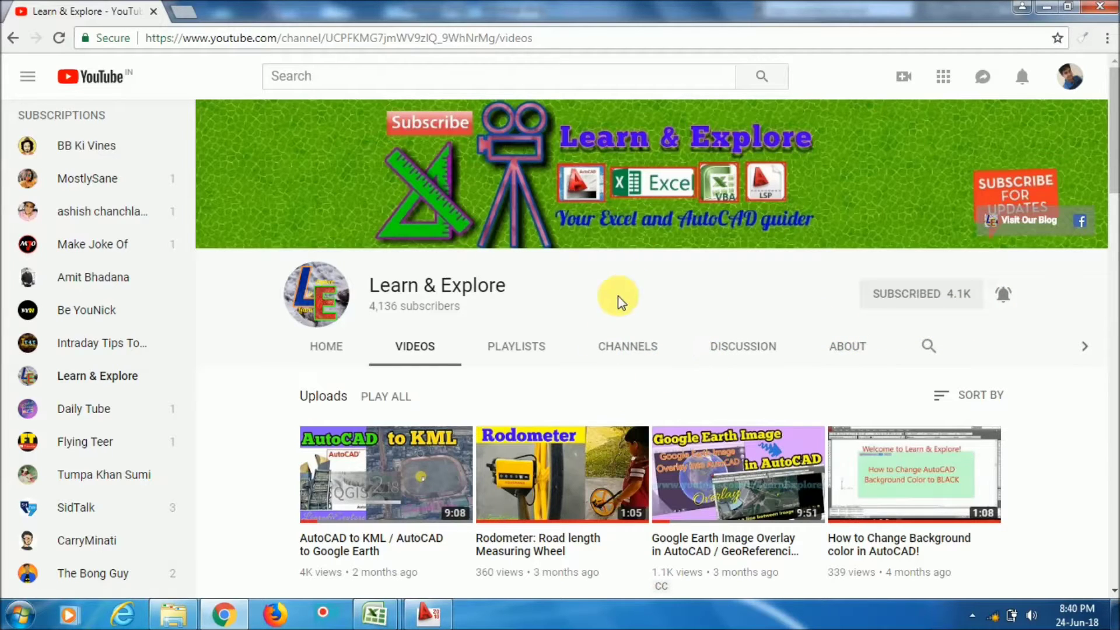
Return to AutoCAD and query the X, Y and Z coordinates of the isolated point below the upper-left group with the ID command
{"action": "left_click", "coordinate": [429, 614]}
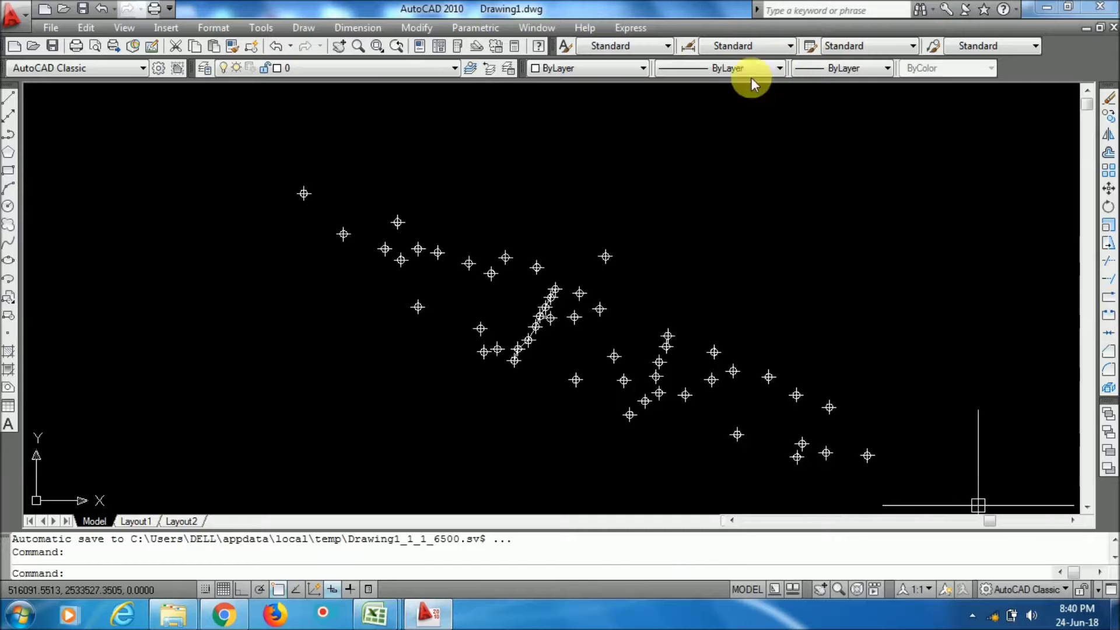
{"action": "scroll", "coordinate": [515, 205], "scroll_direction": "up", "scroll_amount": 5}
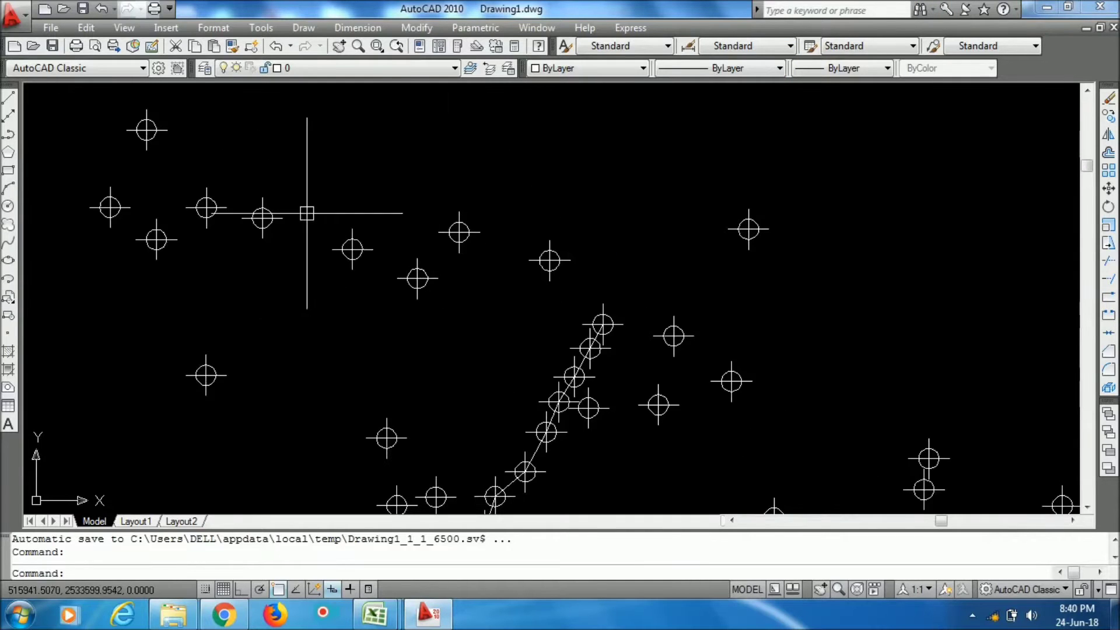
{"action": "middle_click_drag", "start_coordinate": [307, 213], "coordinate": [412, 199]}
{"action": "left_click", "coordinate": [310, 350]}
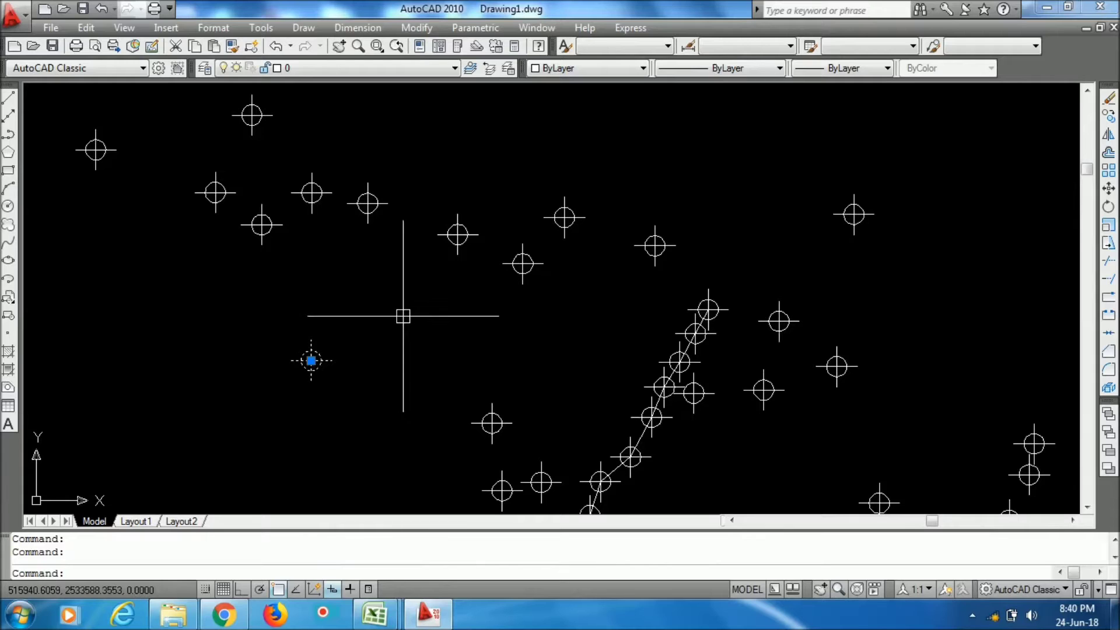
{"action": "type", "text": "d"}
{"action": "key", "text": "Return"}
{"action": "left_click", "coordinate": [311, 361]}
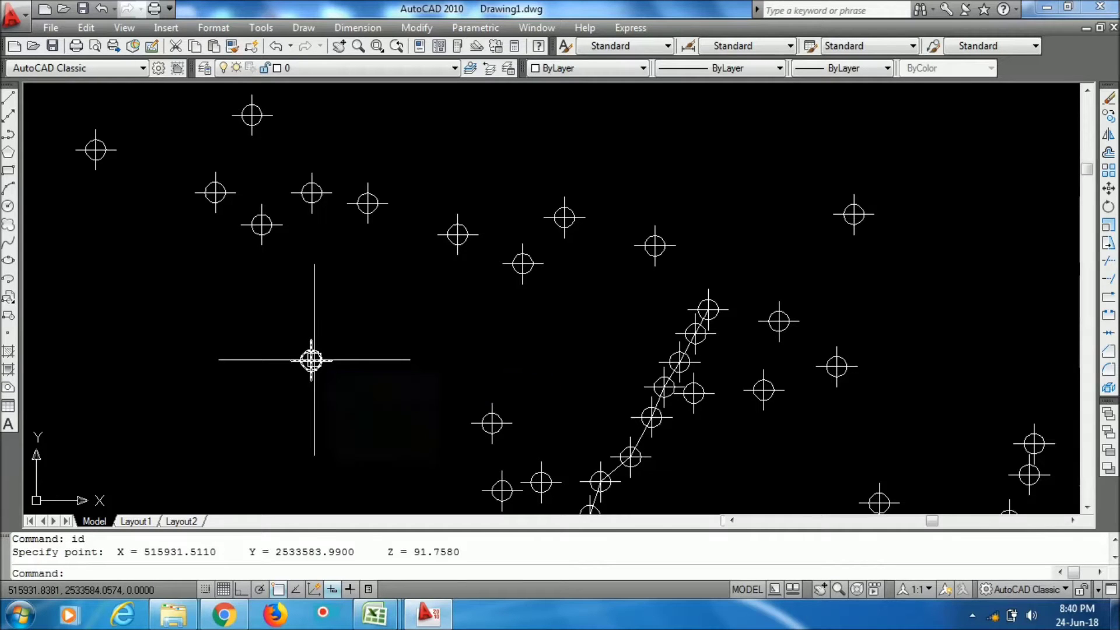
{"action": "type", "text": "id"}
{"action": "key", "text": "Return"}
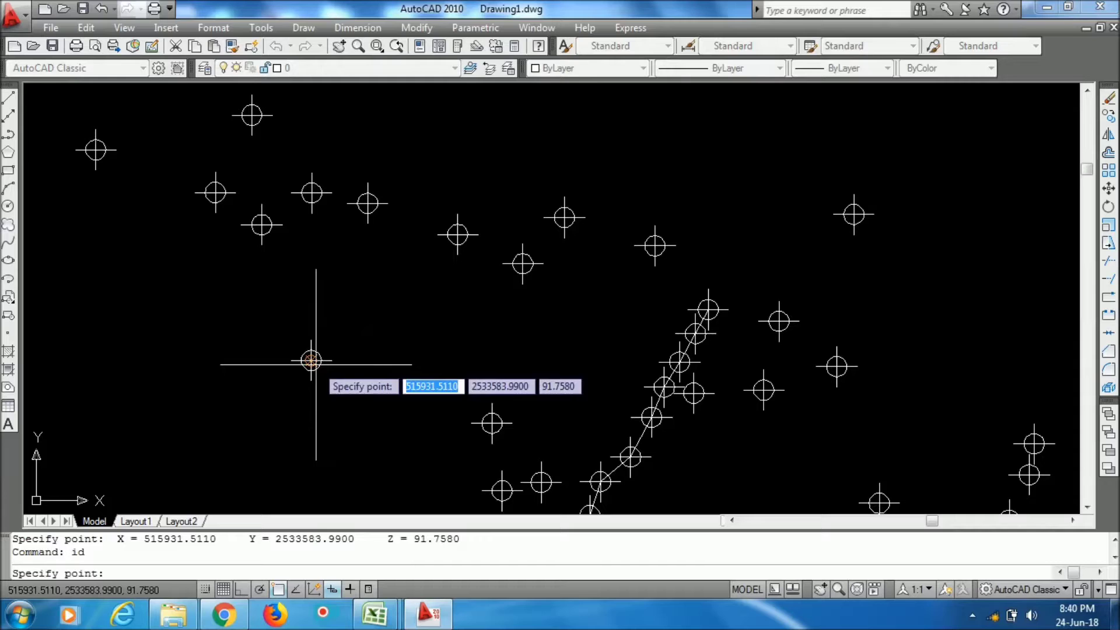
{"action": "left_click", "coordinate": [312, 361]}
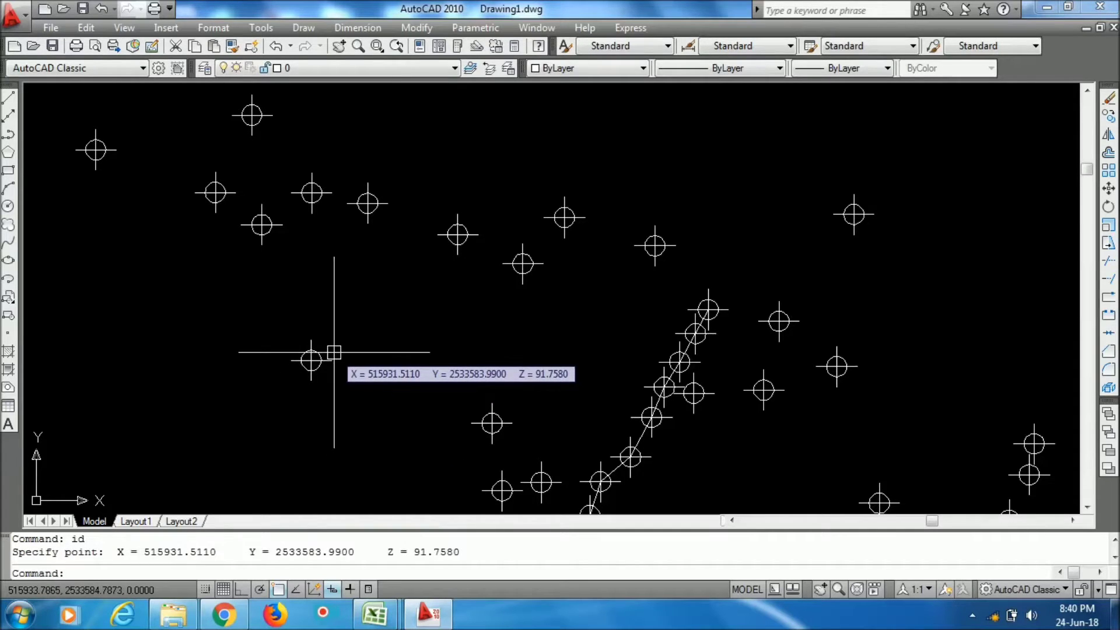
Examine the full spread of survey points, from the upper-left group to the outlying point at the far right
{"action": "scroll", "coordinate": [380, 335], "scroll_direction": "down", "scroll_amount": 3}
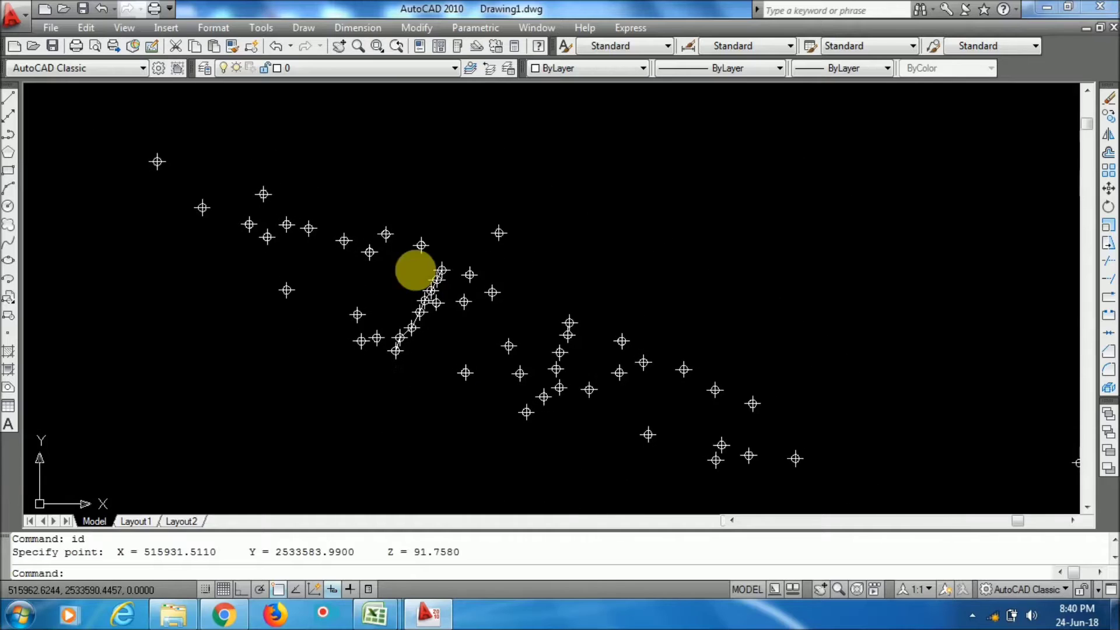
{"action": "middle_click_drag", "start_coordinate": [413, 268], "coordinate": [425, 278]}
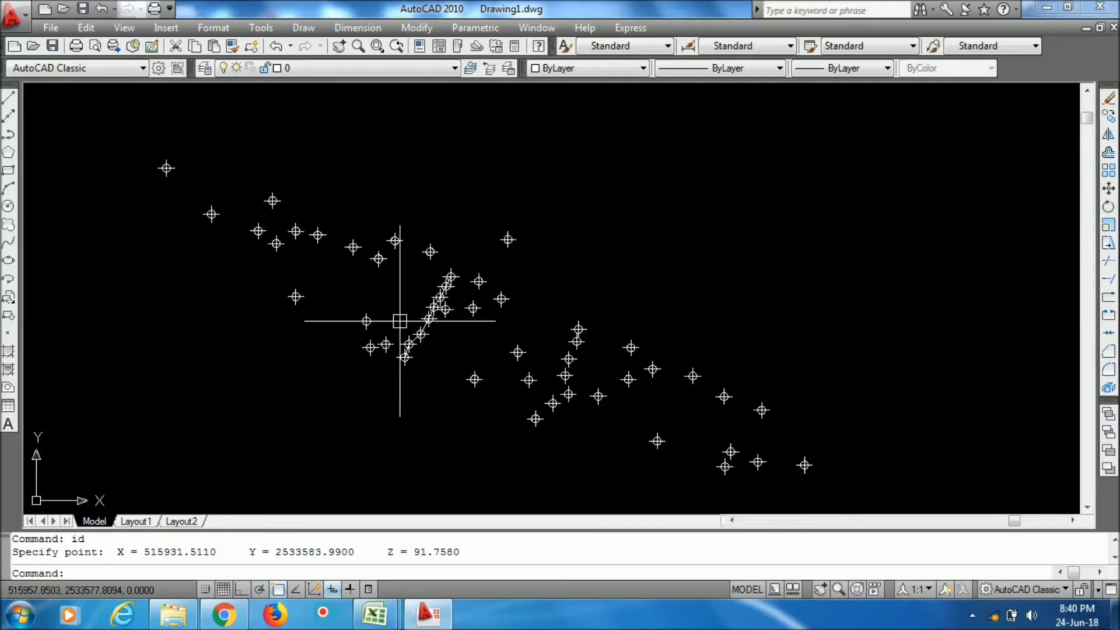
{"action": "middle_click_drag", "start_coordinate": [396, 265], "coordinate": [476, 245]}
{"action": "scroll", "coordinate": [325, 213], "scroll_direction": "up", "scroll_amount": 5}
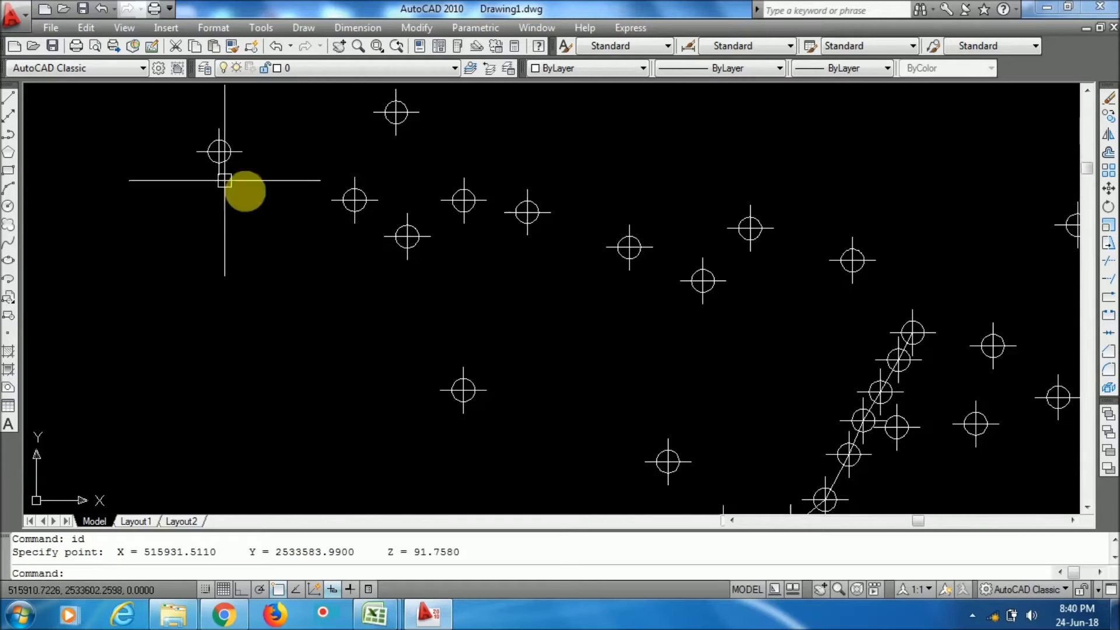
{"action": "scroll", "coordinate": [433, 279], "scroll_direction": "down", "scroll_amount": 5}
{"action": "scroll", "coordinate": [430, 238], "scroll_direction": "up", "scroll_amount": 2}
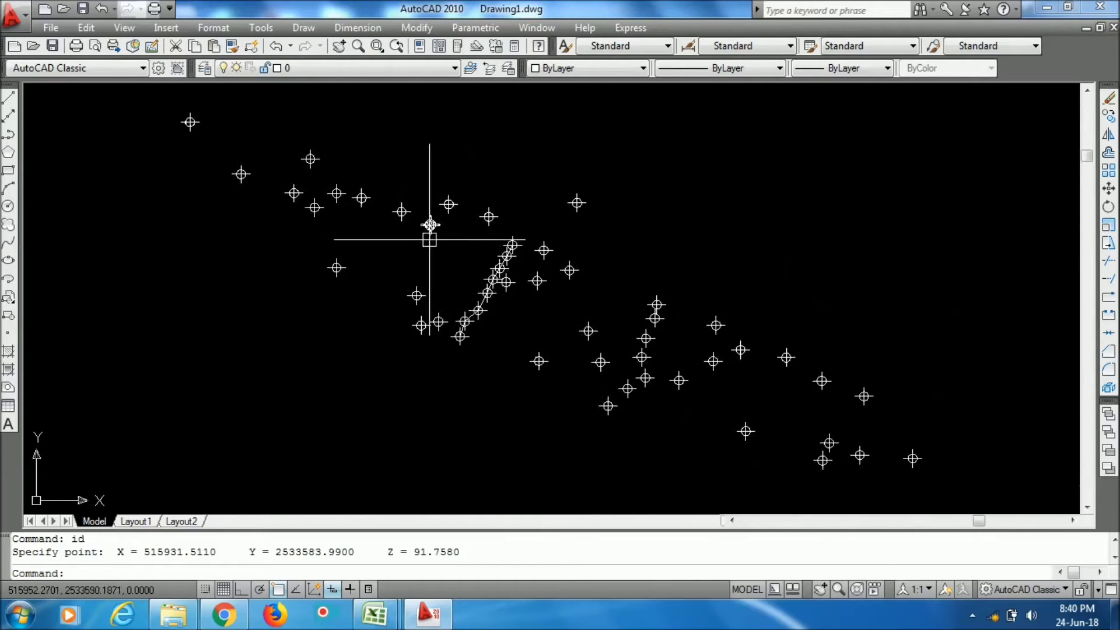
{"action": "scroll", "coordinate": [472, 255], "scroll_direction": "up", "scroll_amount": 5}
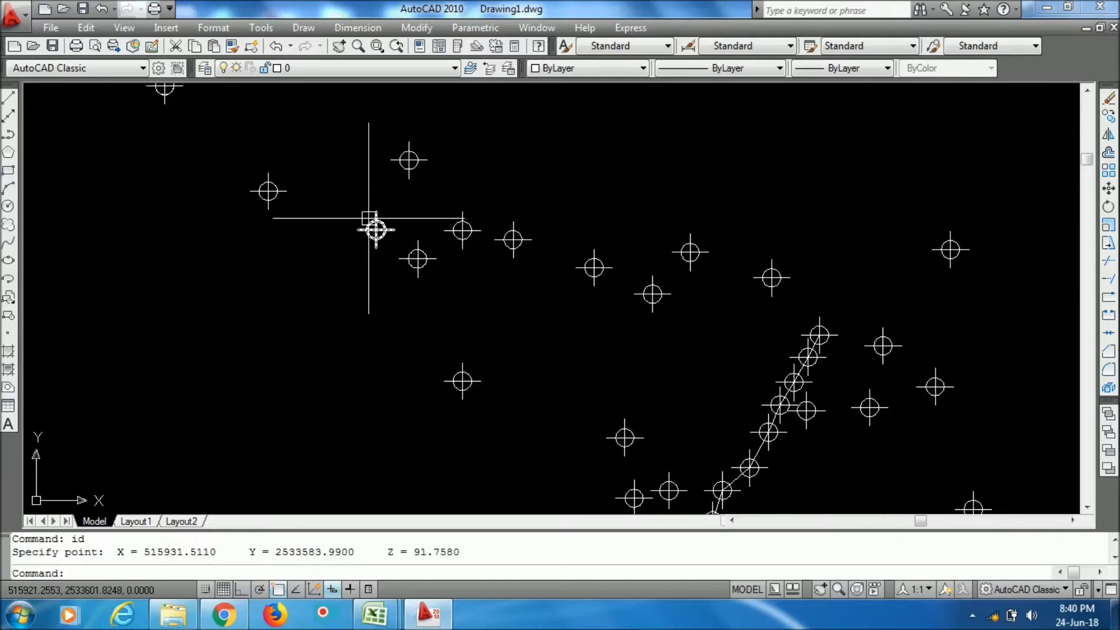
{"action": "middle_click_drag", "start_coordinate": [462, 225], "coordinate": [415, 196]}
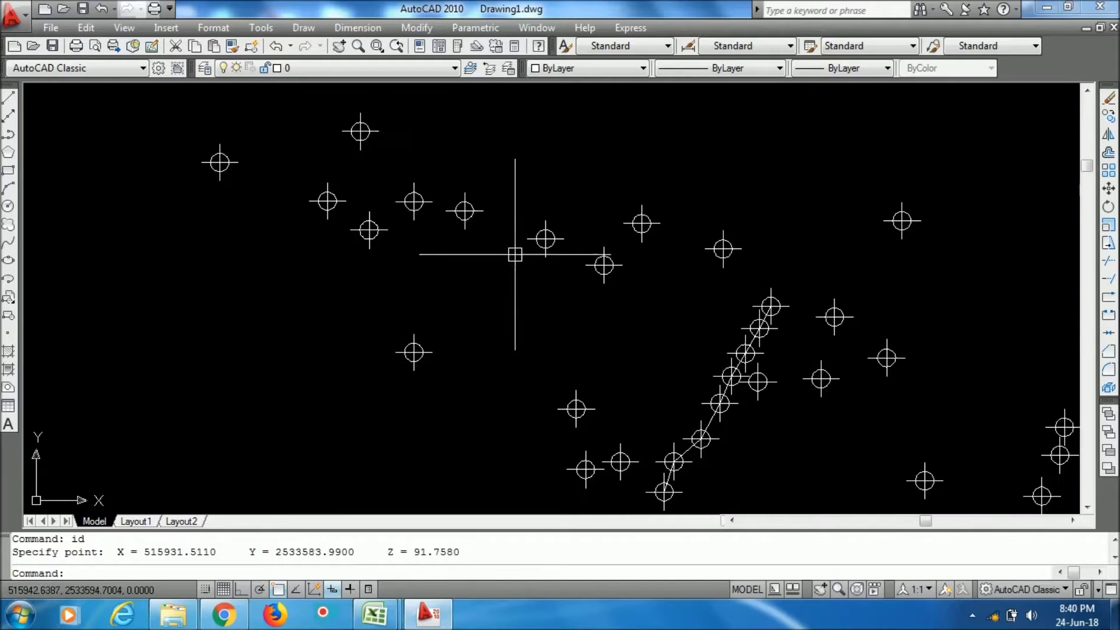
{"action": "scroll", "coordinate": [376, 229], "scroll_direction": "down", "scroll_amount": 3}
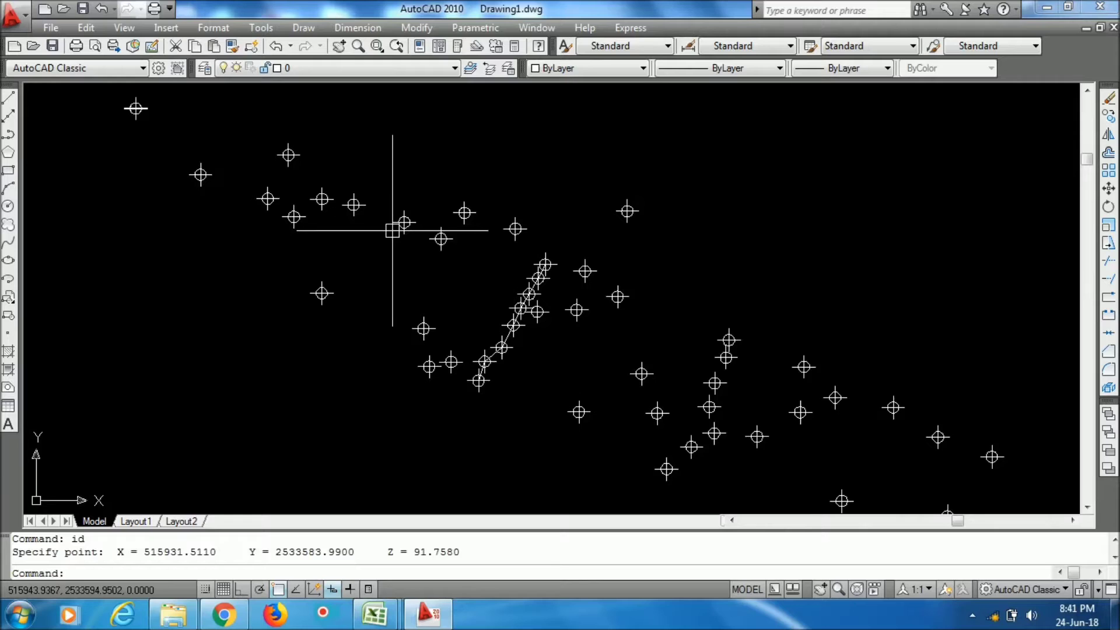
{"action": "scroll", "coordinate": [388, 224], "scroll_direction": "down", "scroll_amount": 4}
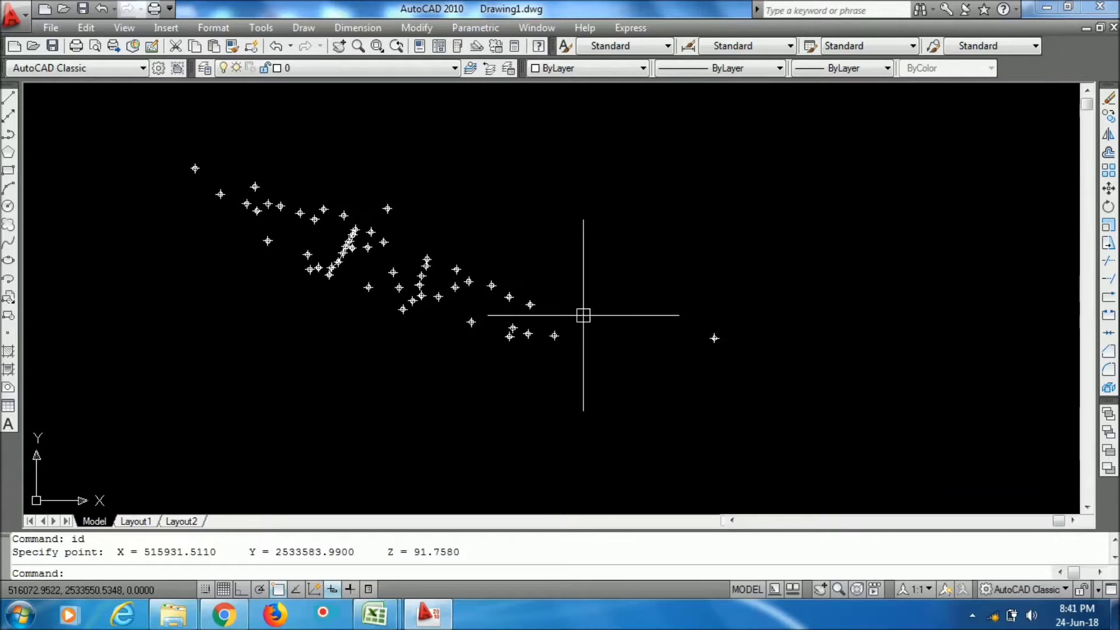
{"action": "scroll", "coordinate": [396, 299], "scroll_direction": "up", "scroll_amount": 3}
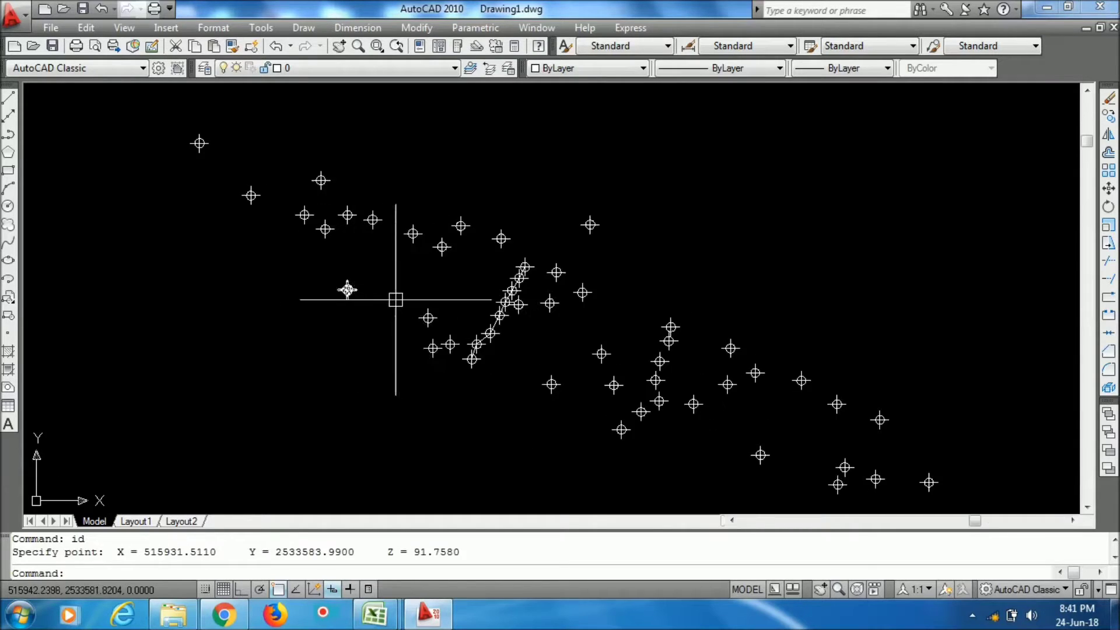
Start a 3D polyline at the second survey point from the upper-left end and run it through three more points of the upper-left group
{"action": "middle_click_drag", "start_coordinate": [366, 292], "coordinate": [392, 319]}
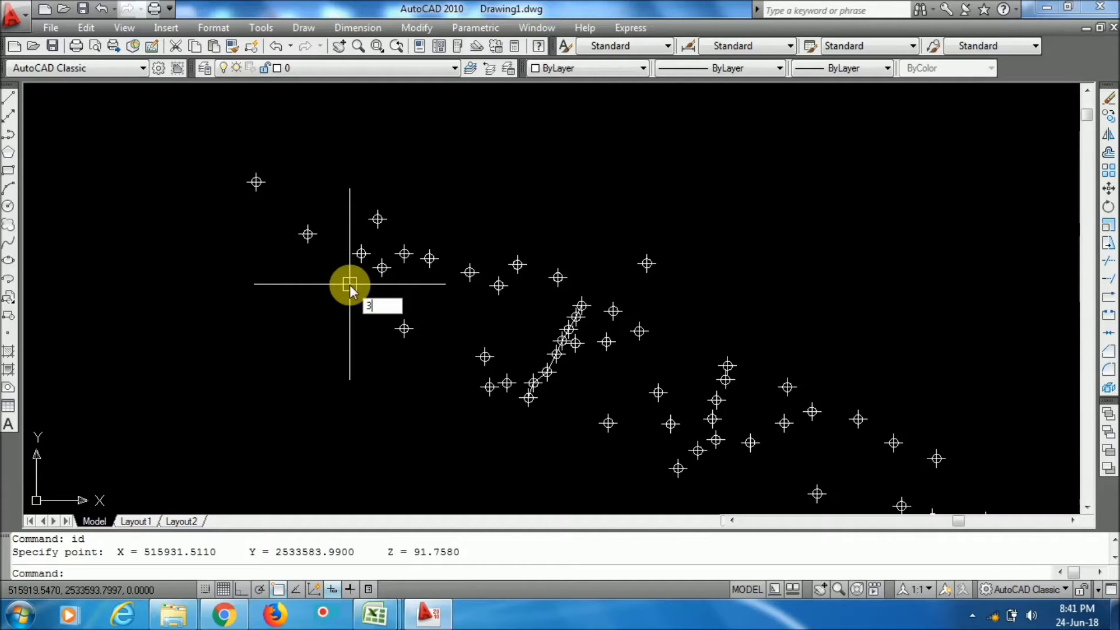
{"action": "type", "text": "p"}
{"action": "key", "text": "Return"}
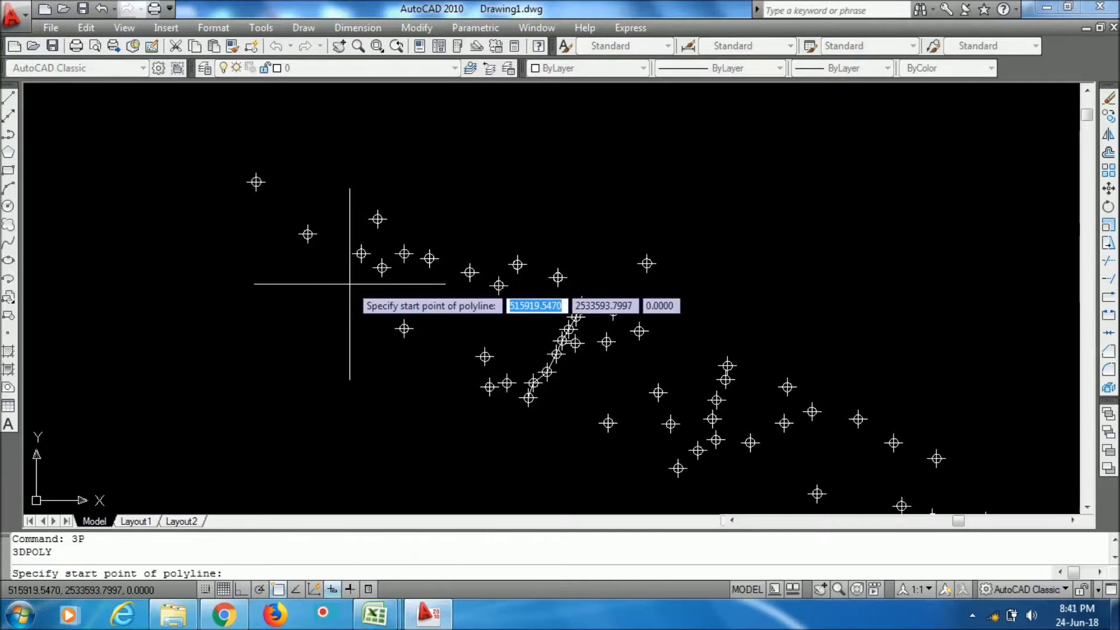
{"action": "scroll", "coordinate": [317, 335], "scroll_direction": "up", "scroll_amount": 3}
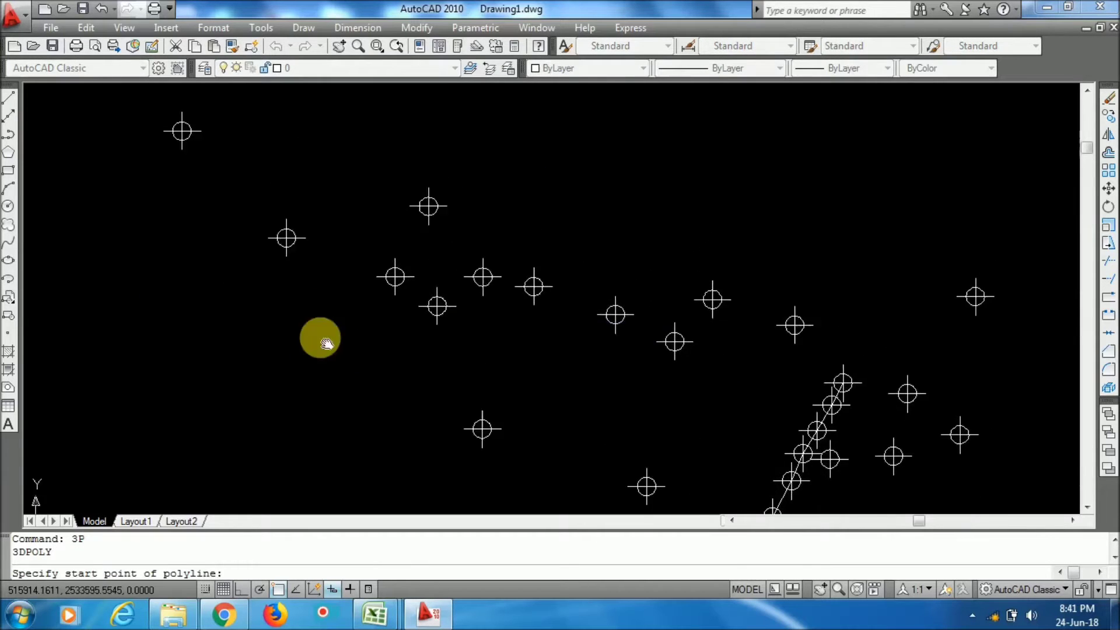
{"action": "left_click", "coordinate": [283, 258]}
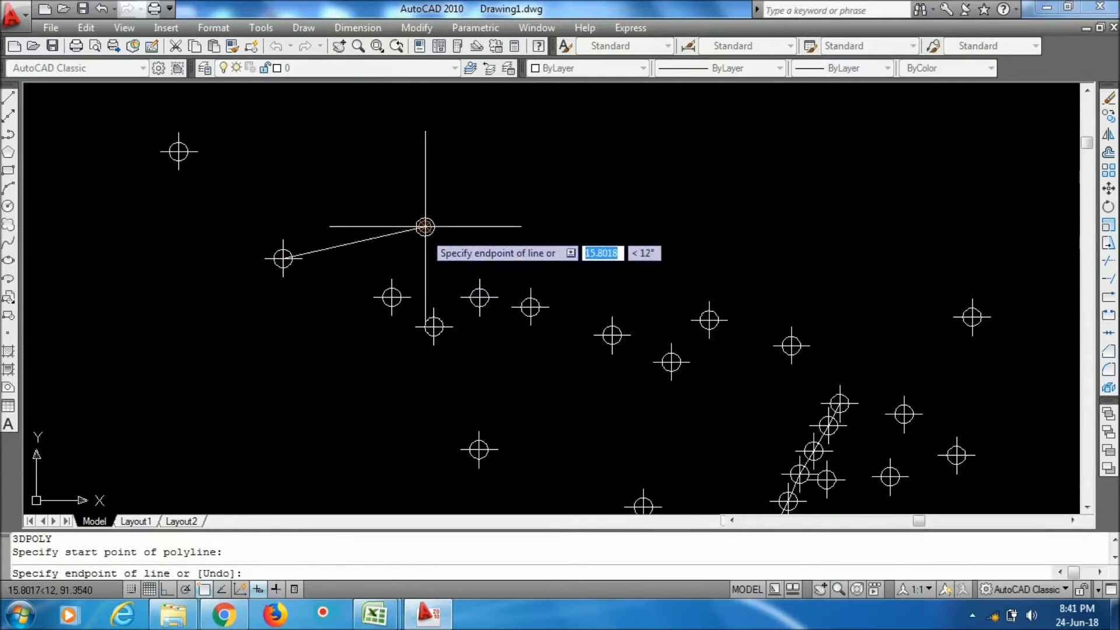
{"action": "left_click", "coordinate": [425, 226]}
{"action": "left_click", "coordinate": [479, 298]}
{"action": "left_click", "coordinate": [531, 306]}
Continue the 3D polyline through the next five points of the upper row, passing above the existing line's upper end
{"action": "middle_click_drag", "start_coordinate": [595, 250], "coordinate": [558, 190]}
{"action": "left_click", "coordinate": [575, 274]}
{"action": "left_click", "coordinate": [634, 302]}
{"action": "left_click", "coordinate": [672, 259]}
{"action": "left_click", "coordinate": [754, 285]}
{"action": "mouse_move", "coordinate": [755, 285]}
{"action": "middle_mouse_down"}
{"action": "mouse_move", "coordinate": [738, 257]}
{"action": "mouse_move", "coordinate": [691, 238]}
{"action": "middle_mouse_up"}
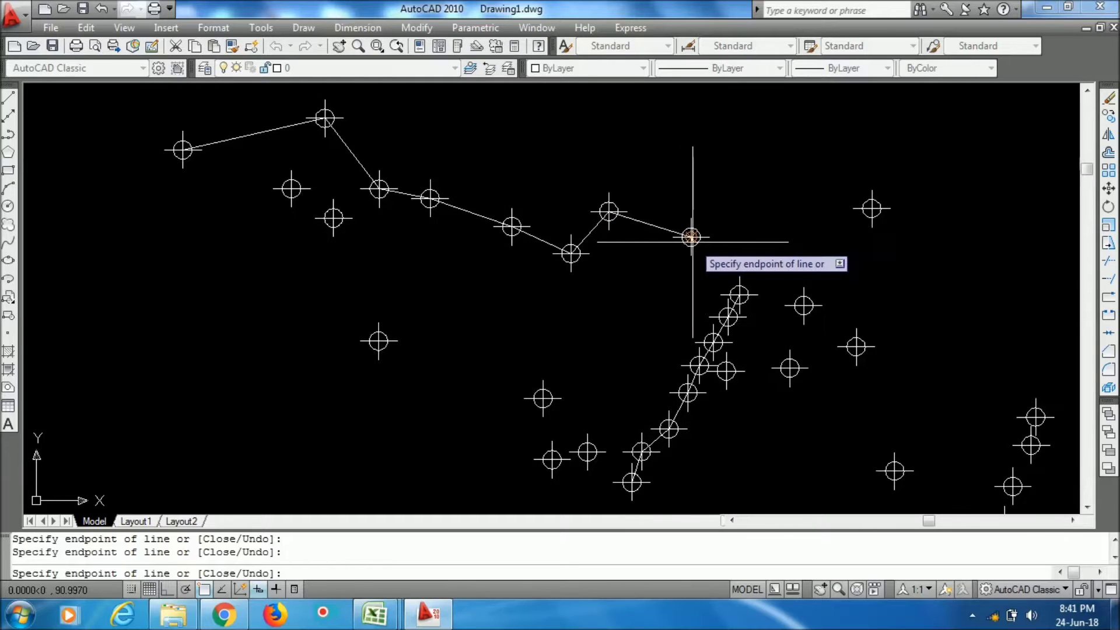
{"action": "left_click", "coordinate": [804, 305]}
Extend the 3D polyline downward through four points, ending at the lowest point below the short column of unconnected points
{"action": "middle_click_drag", "start_coordinate": [796, 268], "coordinate": [690, 233]}
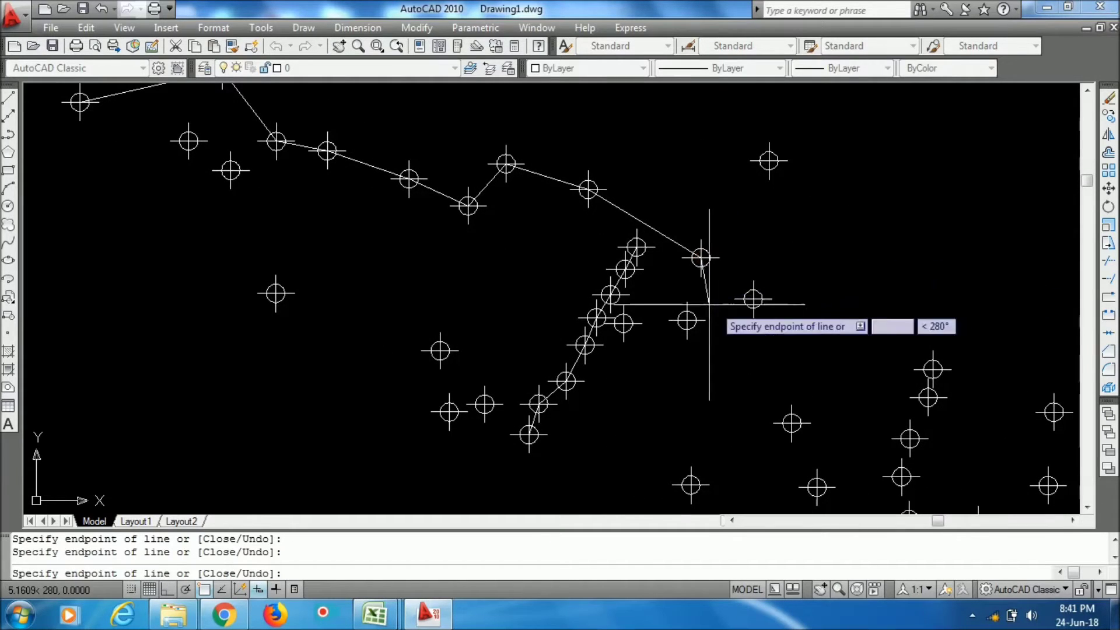
{"action": "left_click", "coordinate": [687, 321]}
{"action": "middle_click_drag", "start_coordinate": [750, 380], "coordinate": [683, 290]}
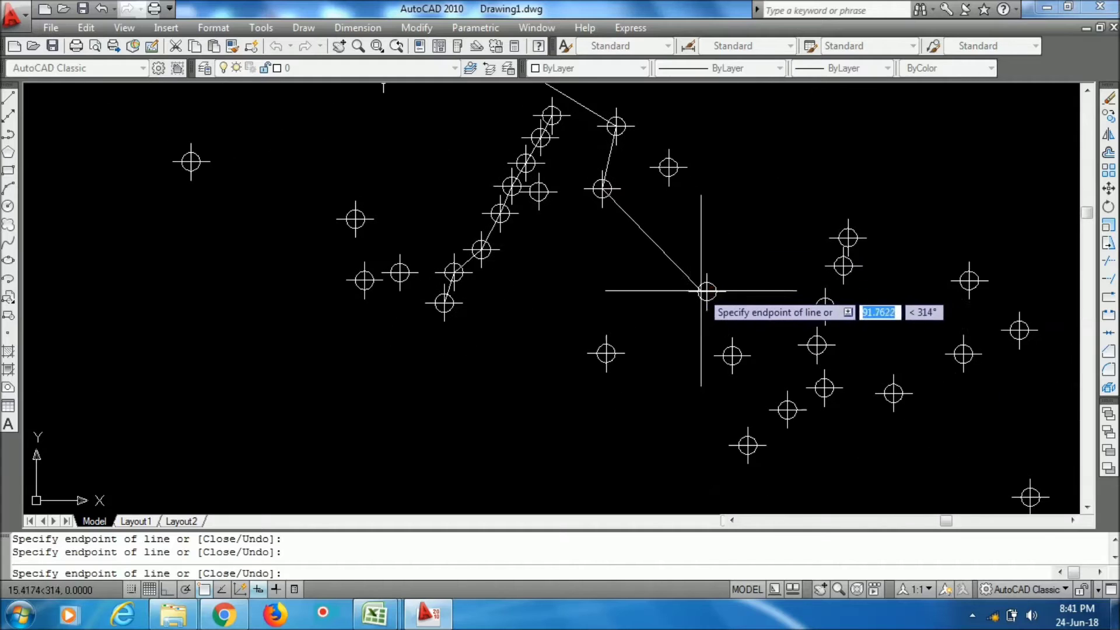
{"action": "left_click", "coordinate": [732, 356]}
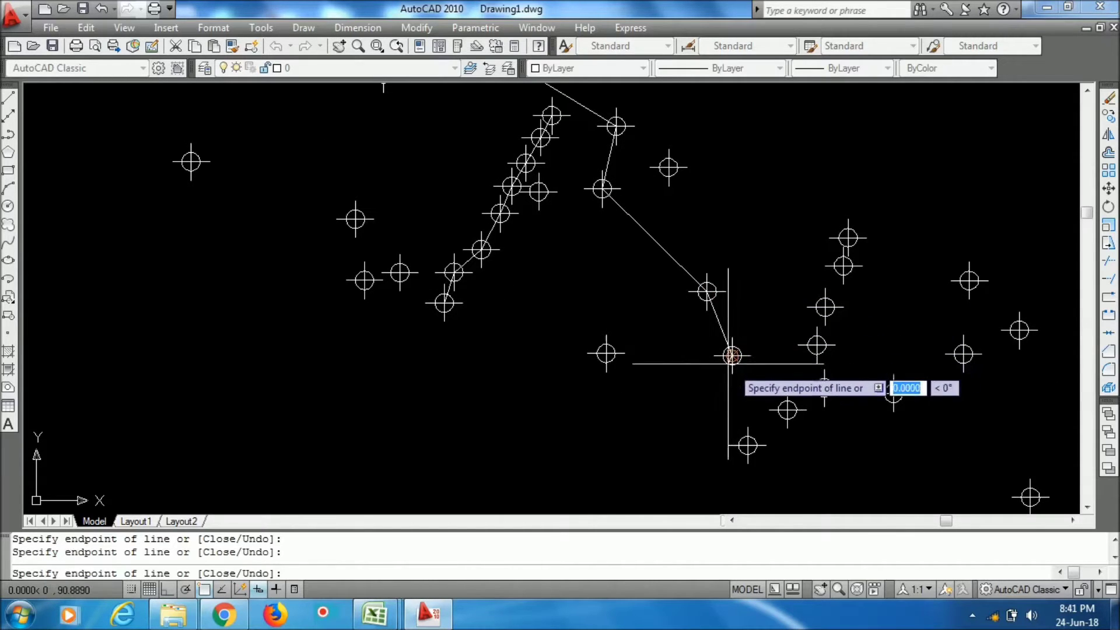
{"action": "middle_click_drag", "start_coordinate": [733, 355], "coordinate": [651, 267]}
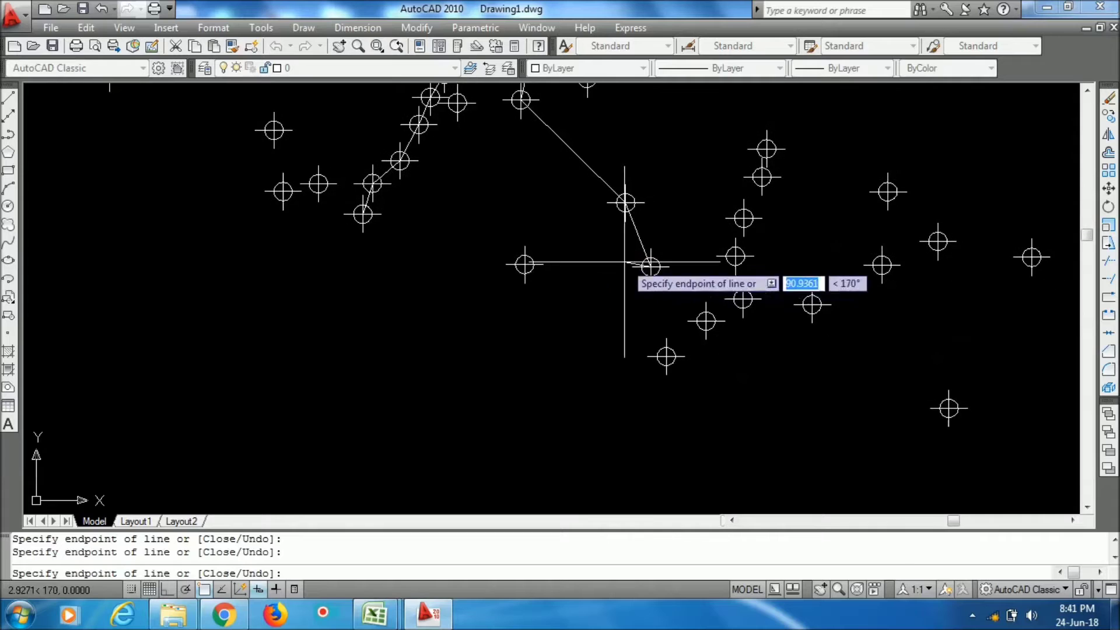
{"action": "left_click", "coordinate": [666, 356]}
Carry the 3D polyline eastward from that low point through the next seven points along the rising and falling arc
{"action": "left_click", "coordinate": [708, 334]}
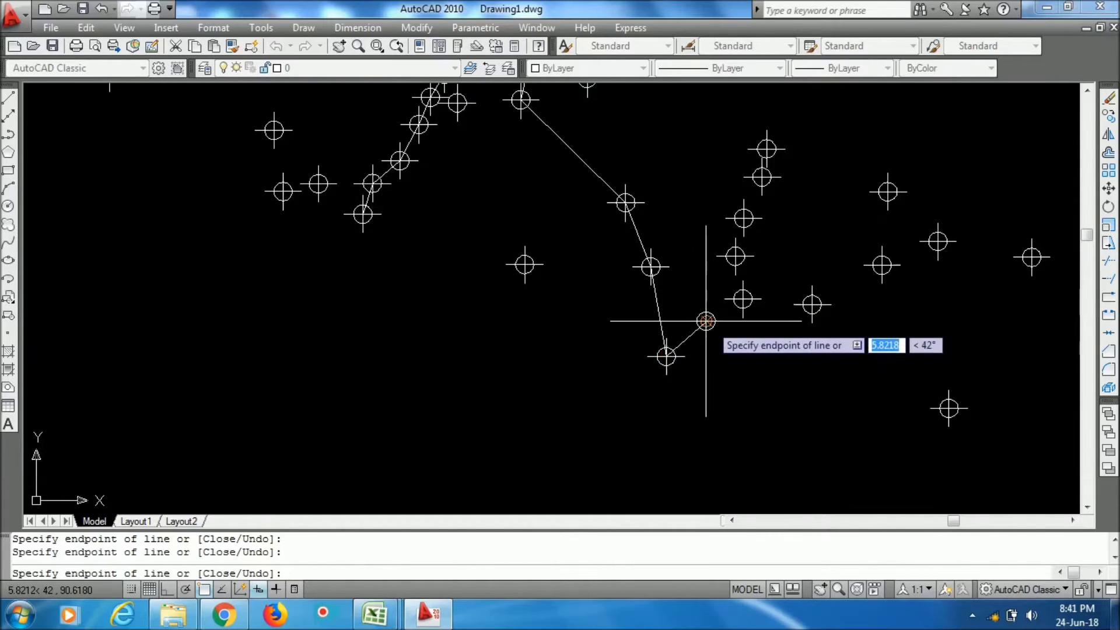
{"action": "left_click", "coordinate": [741, 297]}
{"action": "left_click", "coordinate": [812, 304]}
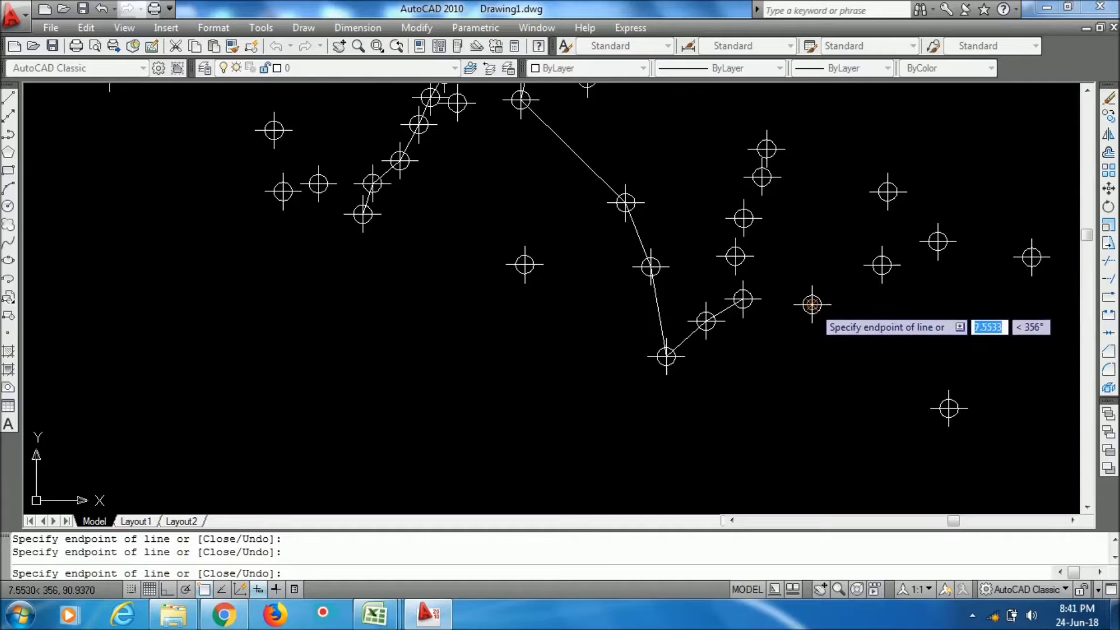
{"action": "middle_click_drag", "start_coordinate": [812, 304], "coordinate": [694, 249]}
{"action": "scroll", "coordinate": [676, 330], "scroll_direction": "down", "scroll_amount": 3}
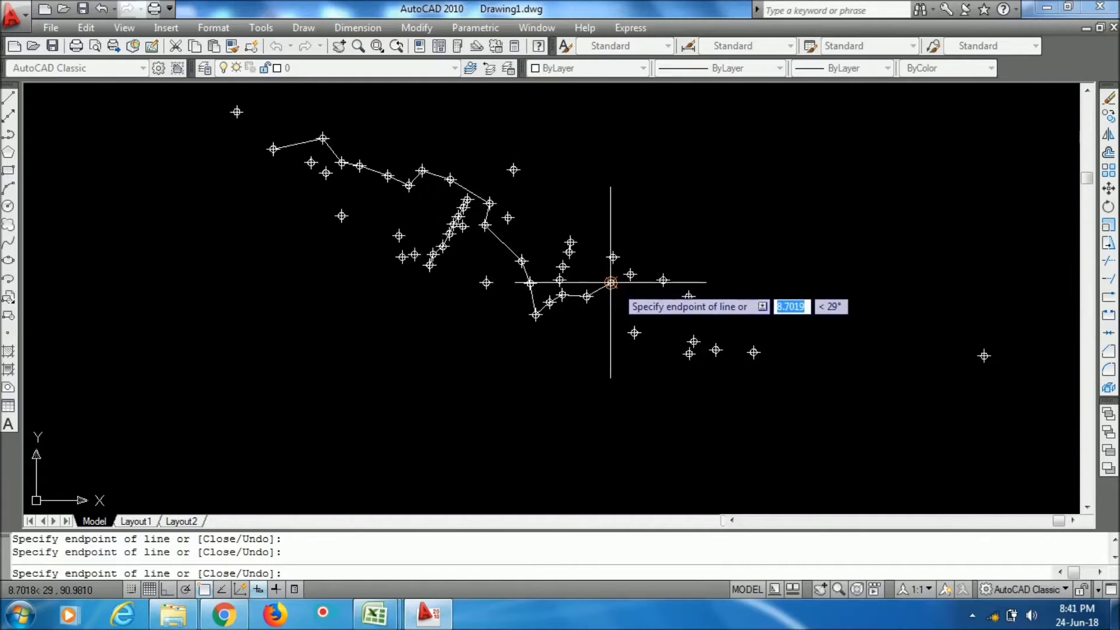
{"action": "left_click", "coordinate": [631, 274]}
{"action": "left_click", "coordinate": [663, 281]}
{"action": "scroll", "coordinate": [663, 280], "scroll_direction": "up", "scroll_amount": 3}
{"action": "left_click", "coordinate": [685, 281]}
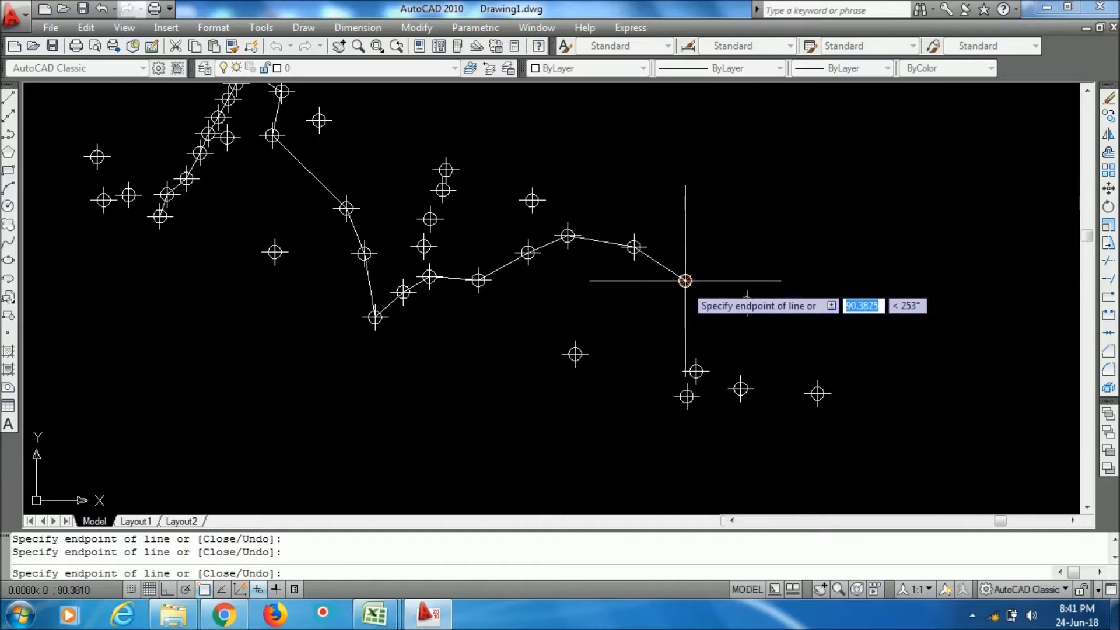
Run the 3D polyline down through three lower-right points to the outlying far-right point and finish it
{"action": "left_click", "coordinate": [695, 371]}
{"action": "left_click", "coordinate": [741, 388]}
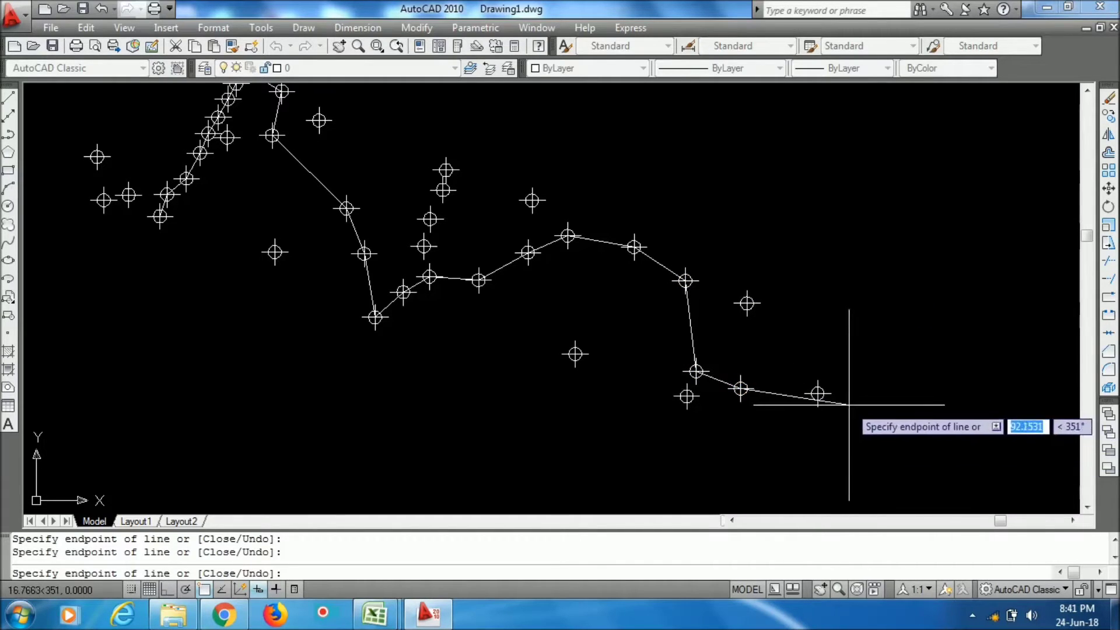
{"action": "left_click", "coordinate": [818, 394]}
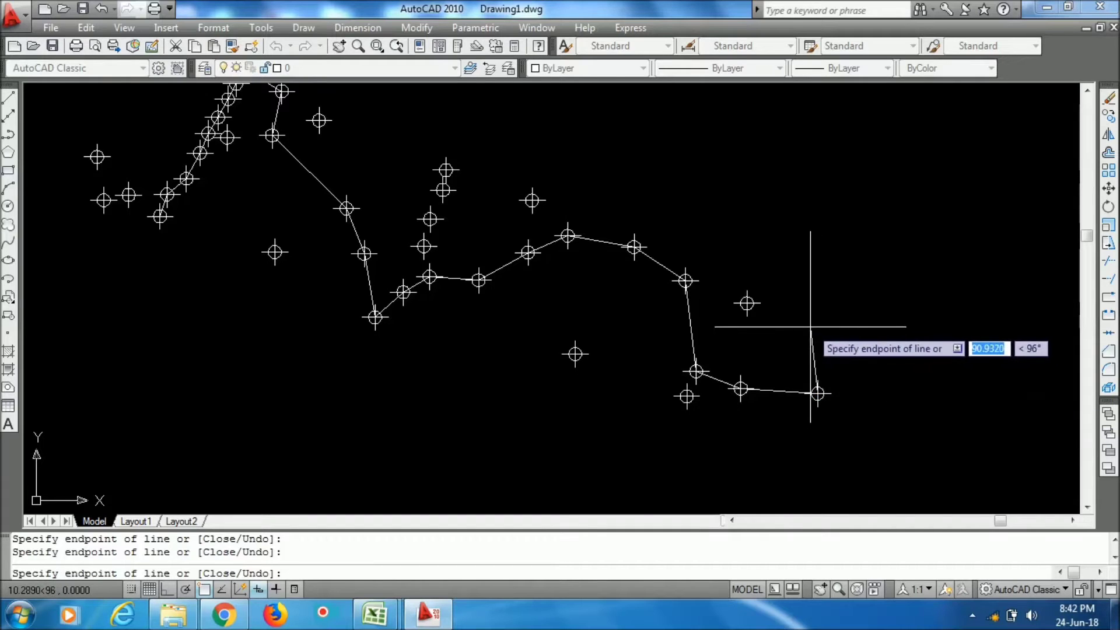
{"action": "scroll", "coordinate": [805, 327], "scroll_direction": "down", "scroll_amount": 4}
{"action": "middle_click_drag", "start_coordinate": [952, 353], "coordinate": [838, 346]}
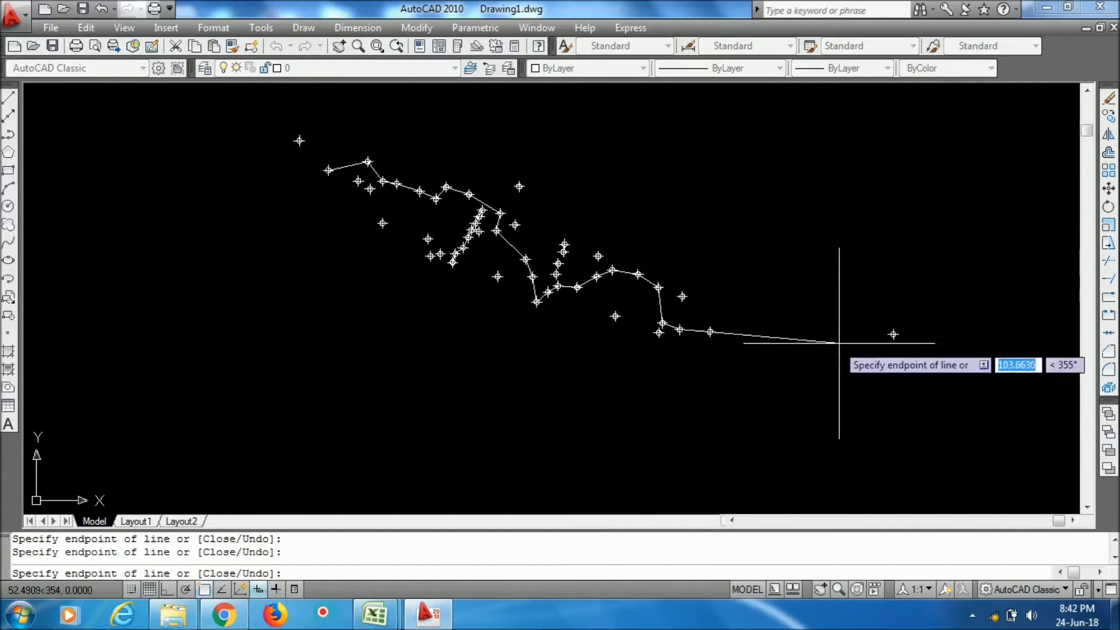
{"action": "scroll", "coordinate": [852, 335], "scroll_direction": "up", "scroll_amount": 2}
{"action": "left_click", "coordinate": [905, 331]}
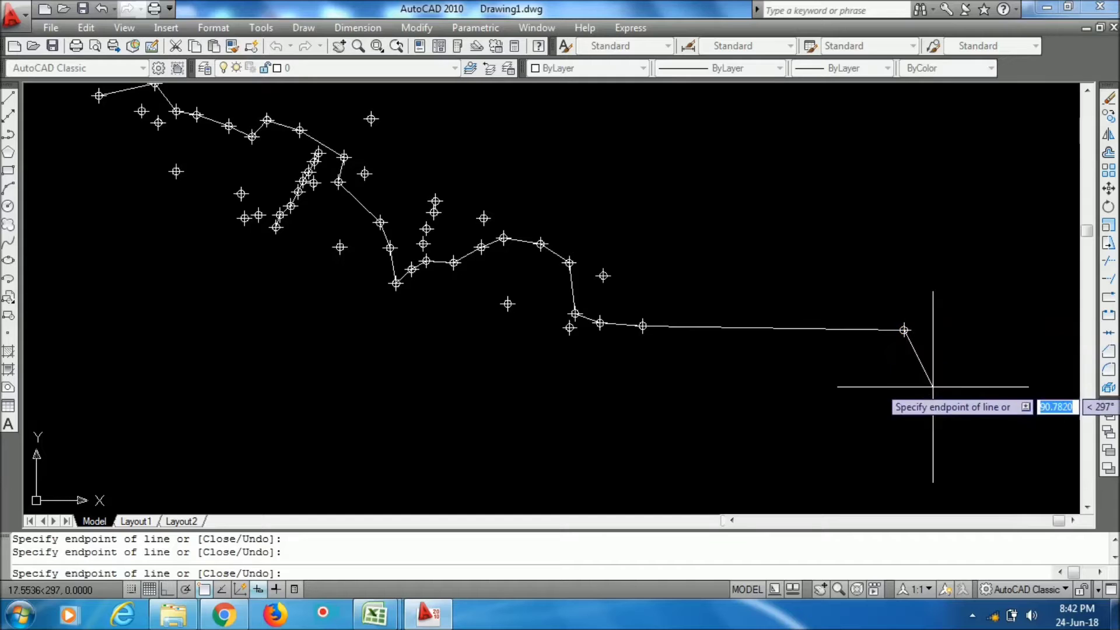
{"action": "scroll", "coordinate": [946, 298], "scroll_direction": "down", "scroll_amount": 2}
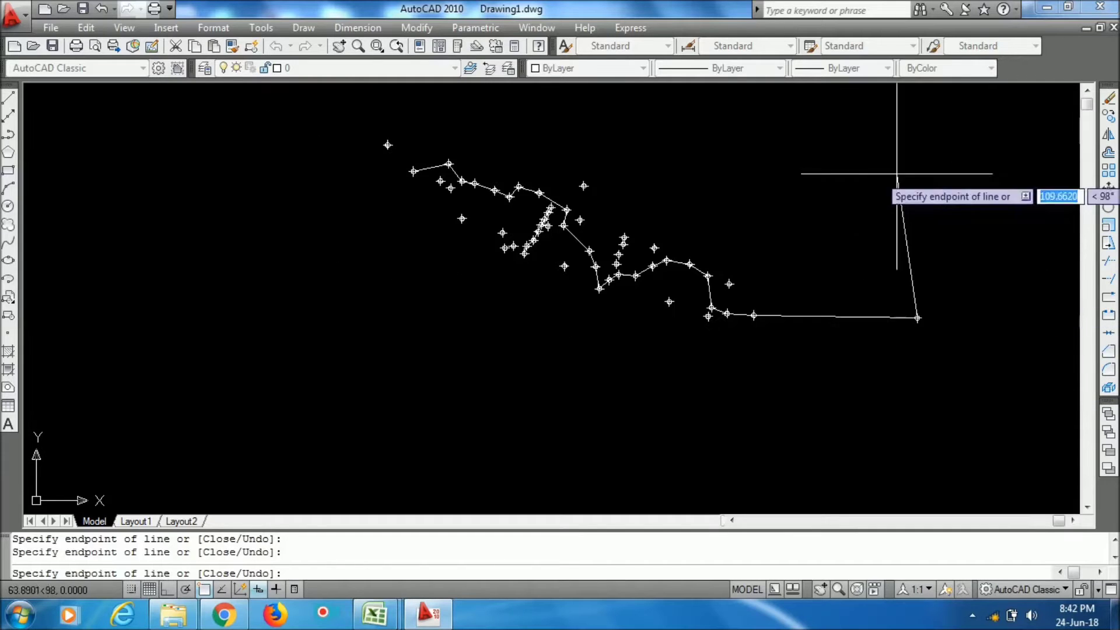
{"action": "middle_click_drag", "start_coordinate": [895, 180], "coordinate": [895, 263]}
{"action": "middle_click_drag", "start_coordinate": [725, 280], "coordinate": [750, 216]}
{"action": "key", "text": "Return"}
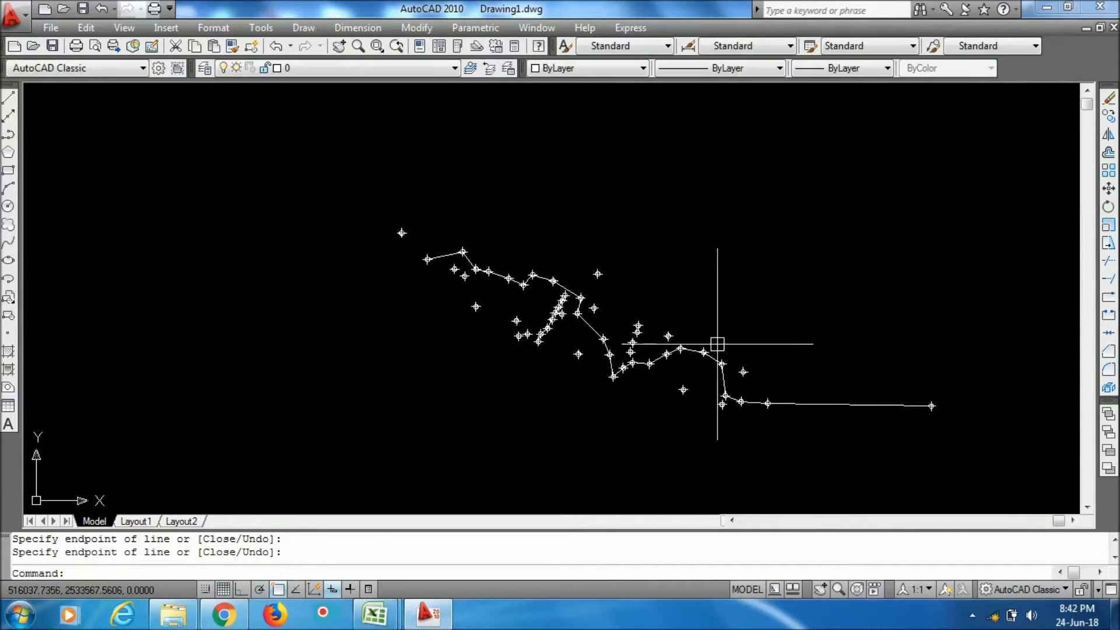
Select the finished 3D polyline and examine its vertices against the survey points from its upper-left start to its far-right end
{"action": "left_click", "coordinate": [634, 373]}
{"action": "scroll", "coordinate": [506, 263], "scroll_direction": "up", "scroll_amount": 3}
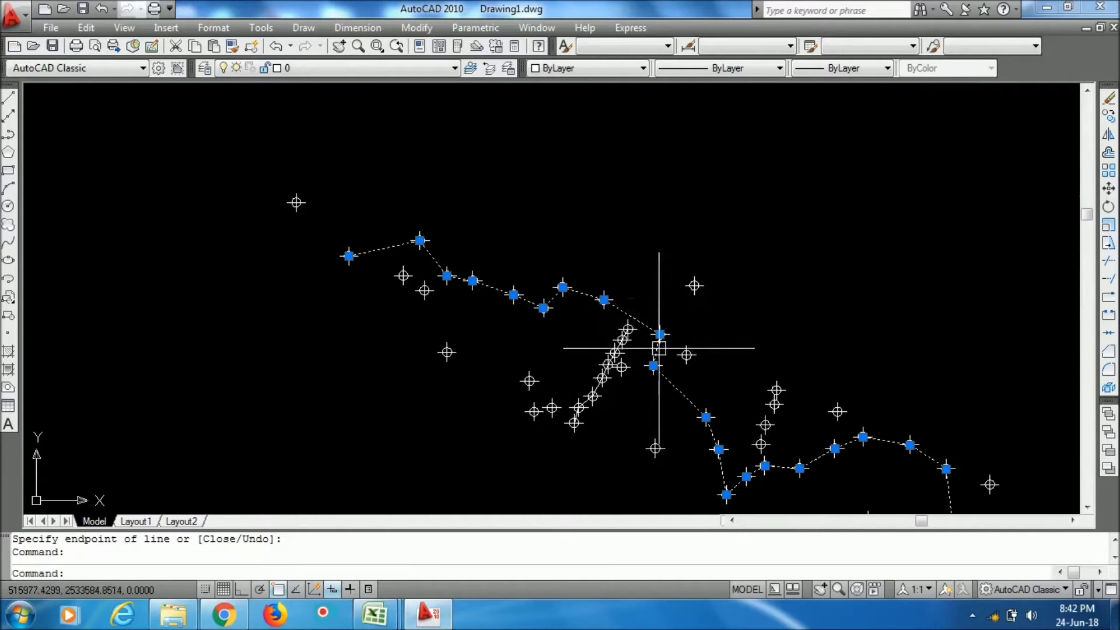
{"action": "middle_click_drag", "start_coordinate": [626, 342], "coordinate": [539, 238]}
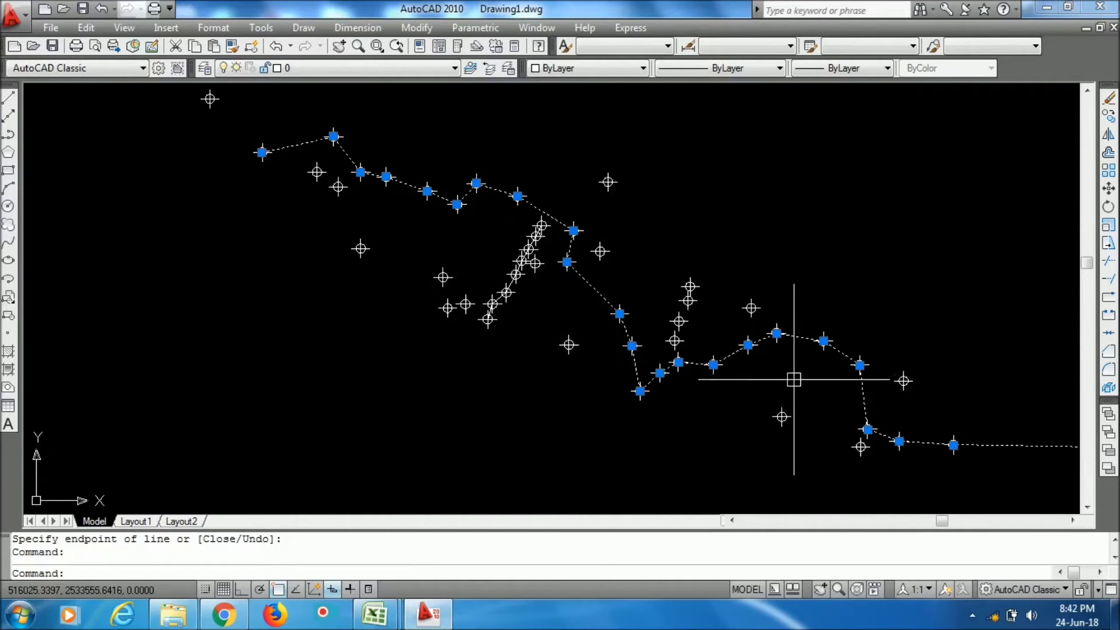
{"action": "middle_click_drag", "start_coordinate": [795, 379], "coordinate": [680, 357]}
{"action": "scroll", "coordinate": [618, 368], "scroll_direction": "down", "scroll_amount": 2}
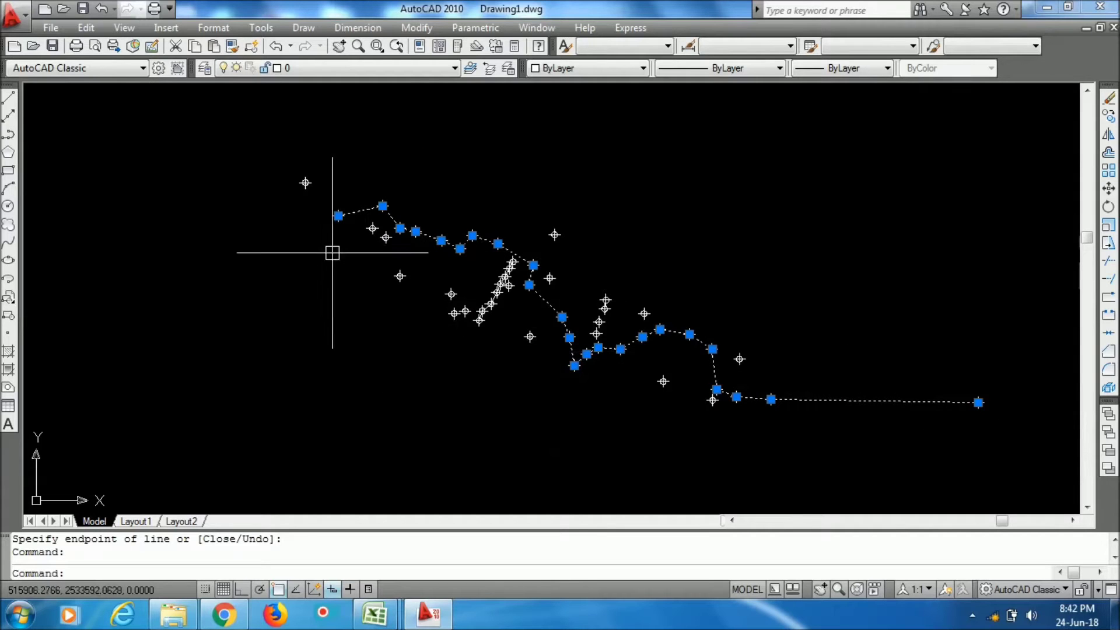
{"action": "scroll", "coordinate": [344, 212], "scroll_direction": "up", "scroll_amount": 6}
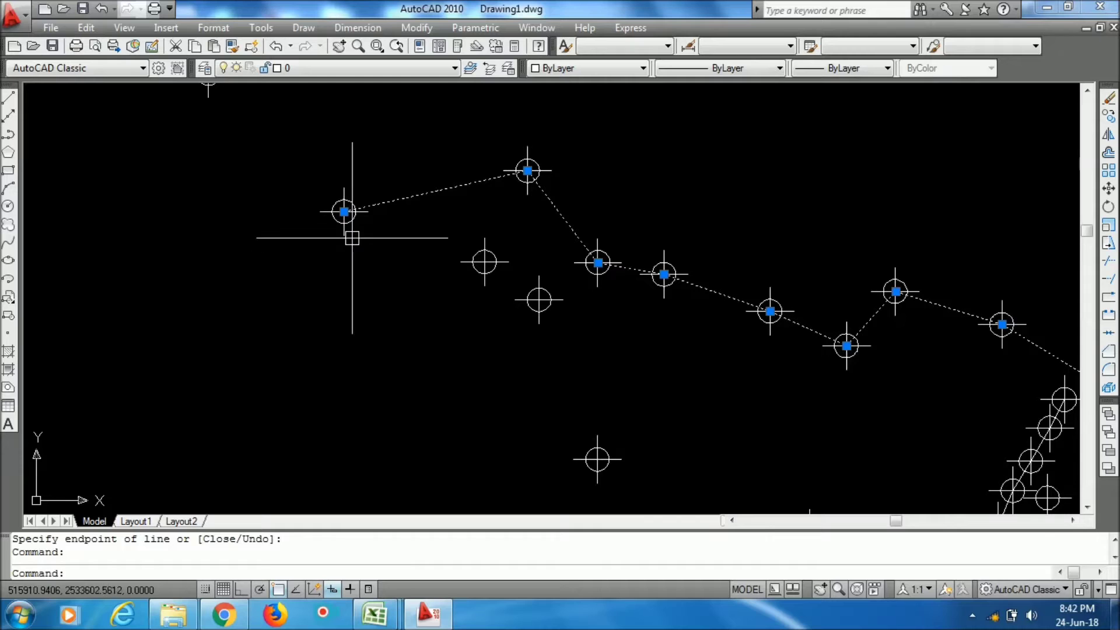
{"action": "scroll", "coordinate": [352, 238], "scroll_direction": "down", "scroll_amount": 2}
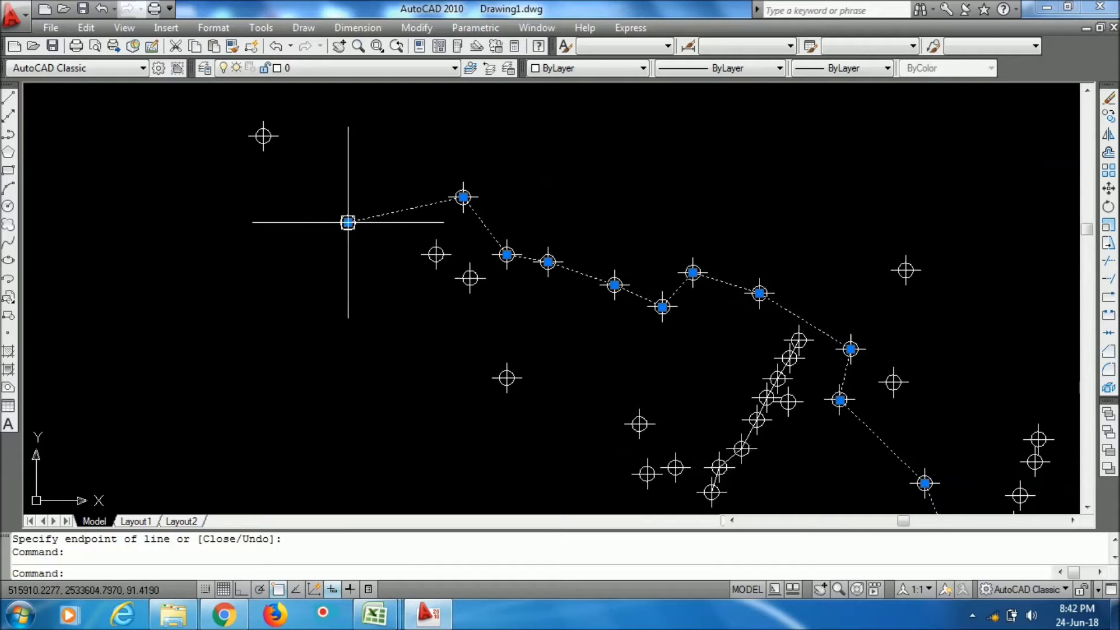
{"action": "middle_click_drag", "start_coordinate": [343, 253], "coordinate": [321, 245]}
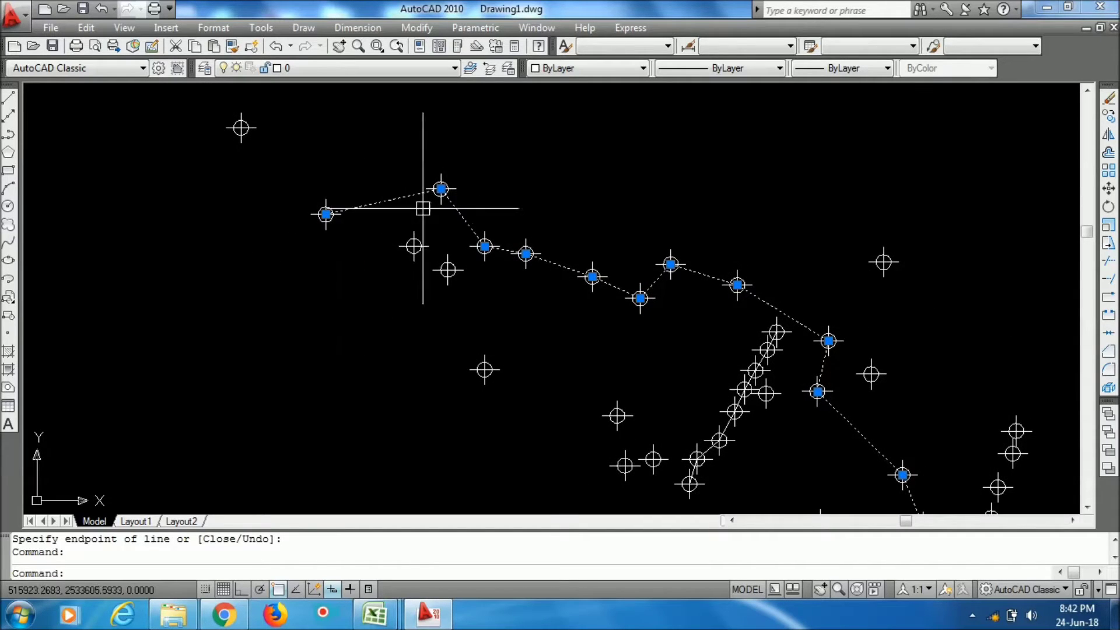
{"action": "scroll", "coordinate": [388, 227], "scroll_direction": "down", "scroll_amount": 2}
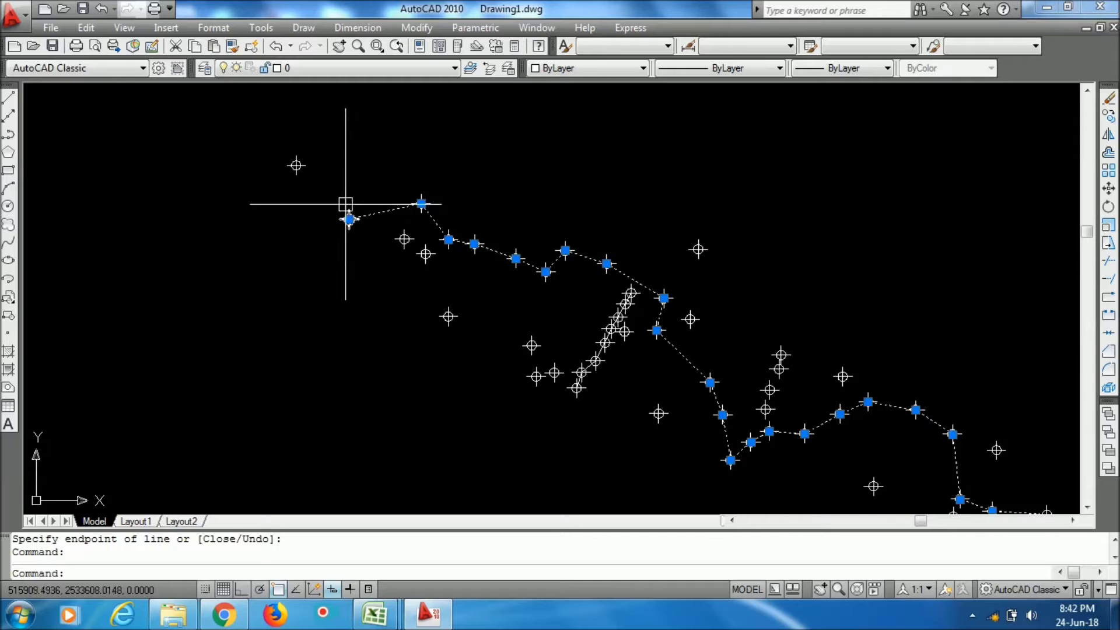
{"action": "middle_click_drag", "start_coordinate": [543, 279], "coordinate": [519, 269]}
{"action": "scroll", "coordinate": [466, 269], "scroll_direction": "down", "scroll_amount": 2}
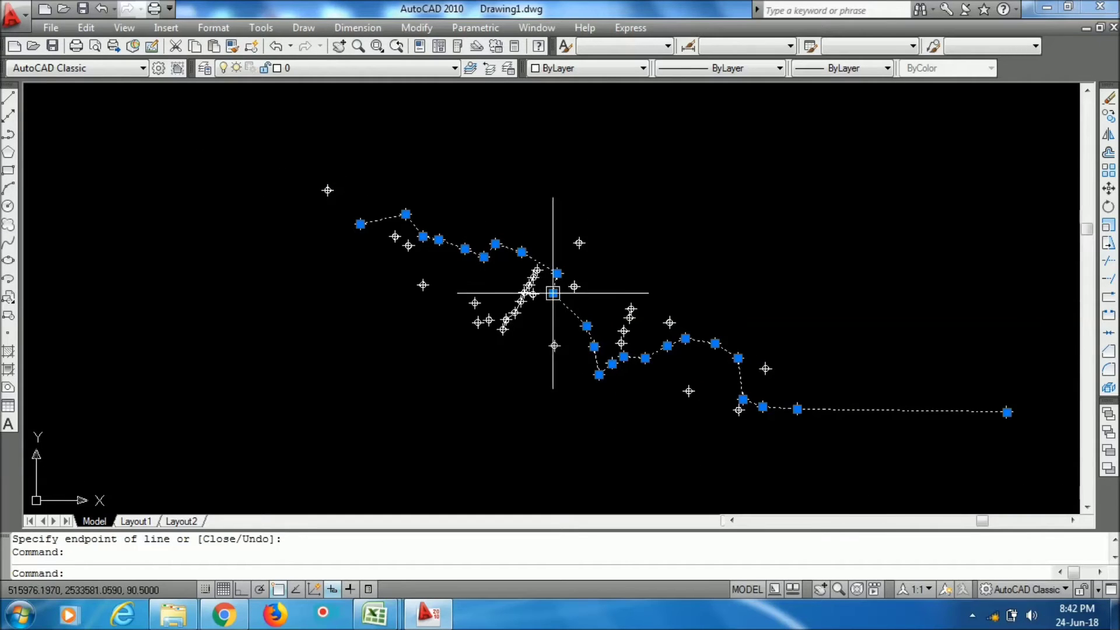
{"action": "scroll", "coordinate": [323, 196], "scroll_direction": "up", "scroll_amount": 1}
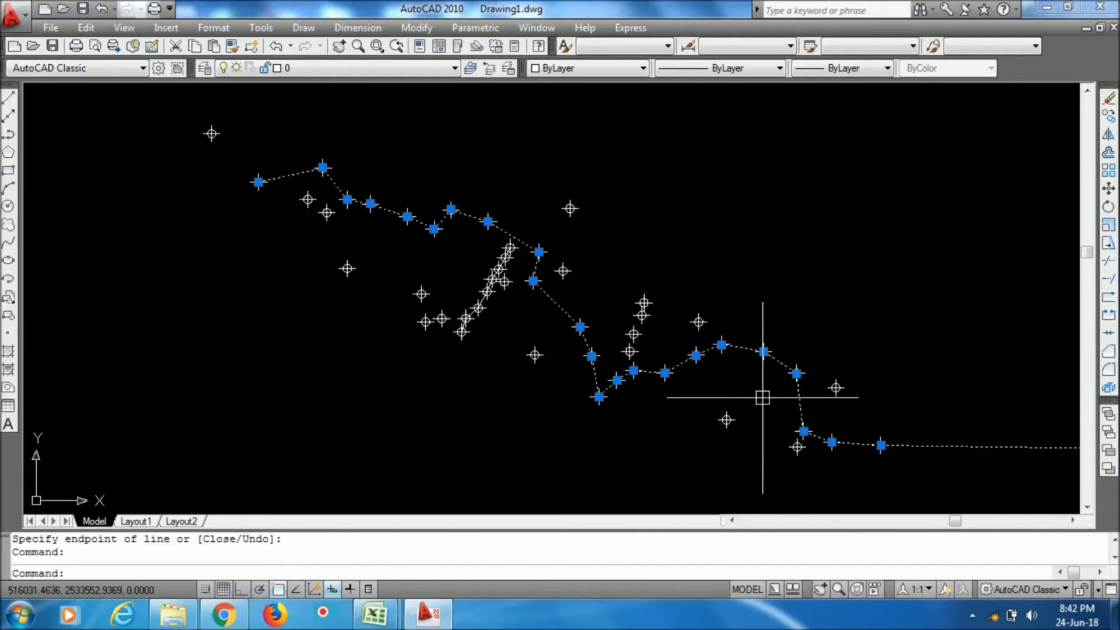
{"action": "scroll", "coordinate": [588, 352], "scroll_direction": "down", "scroll_amount": 2}
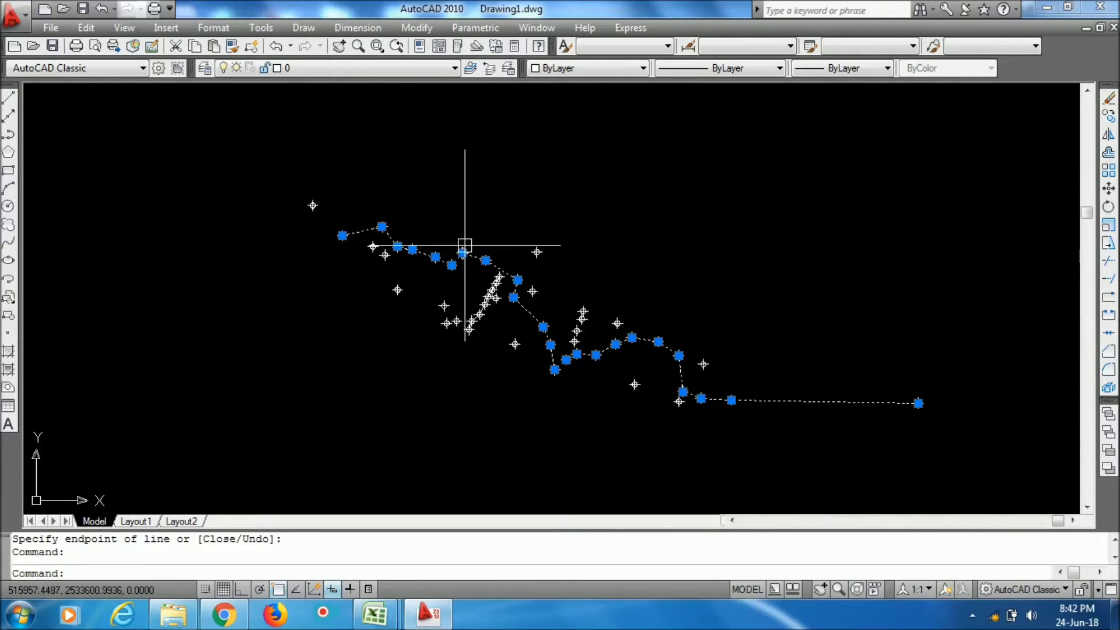
{"action": "scroll", "coordinate": [447, 263], "scroll_direction": "up", "scroll_amount": 2}
{"action": "scroll", "coordinate": [539, 312], "scroll_direction": "down", "scroll_amount": 3}
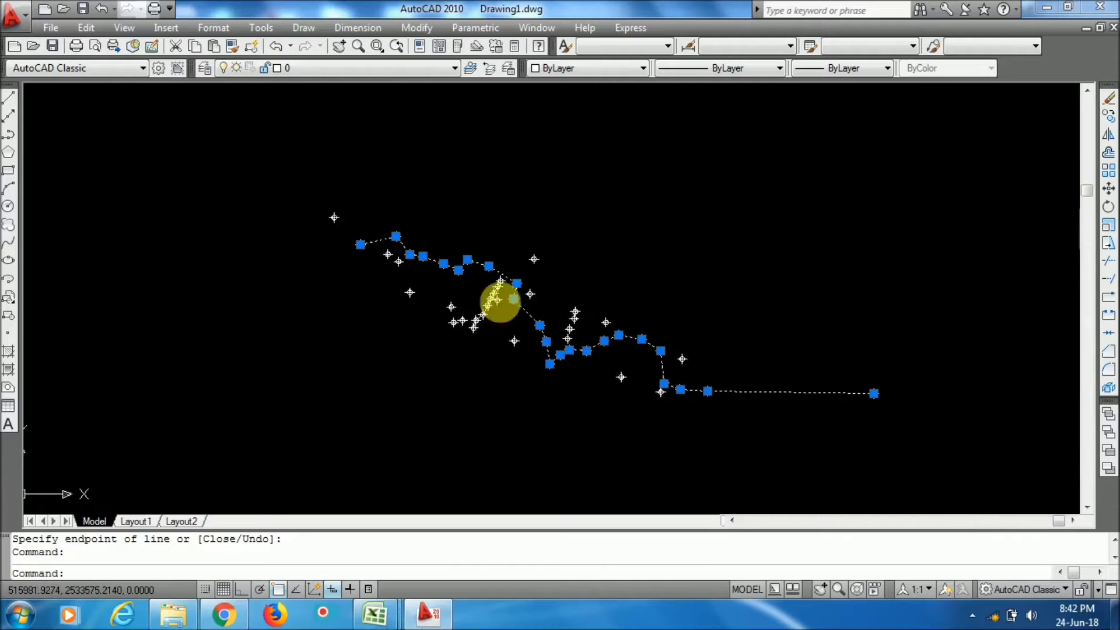
{"action": "key", "text": "Escape"}
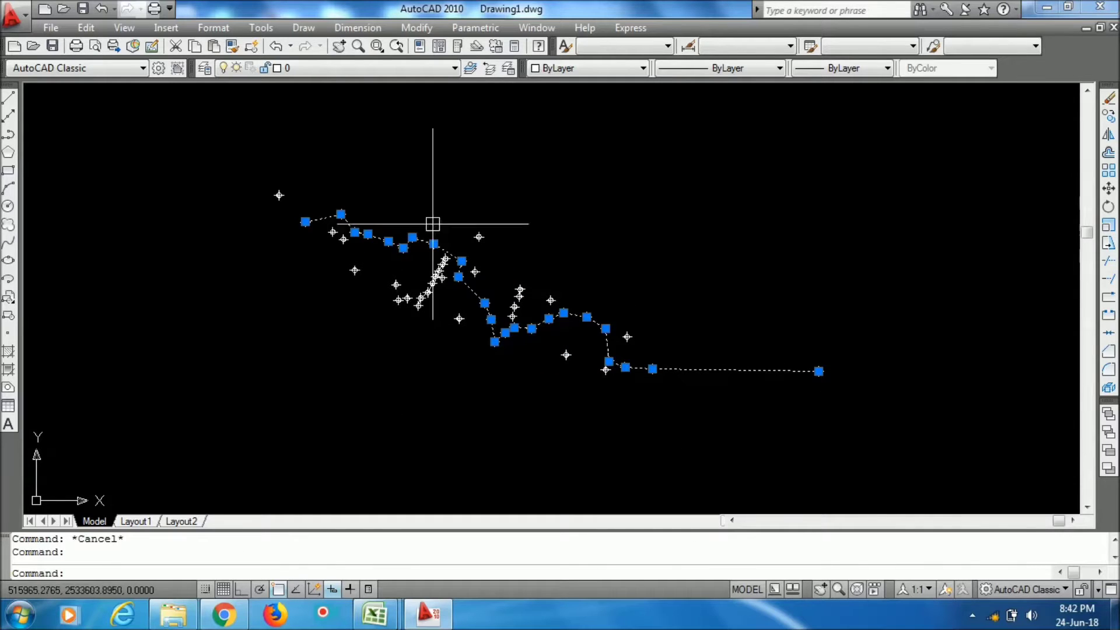
Run LIST on the selected 3D polyline and page through its complete vertex listing to the end
{"action": "scroll", "coordinate": [435, 244], "scroll_direction": "up", "scroll_amount": 2}
{"action": "left_click", "coordinate": [486, 247]}
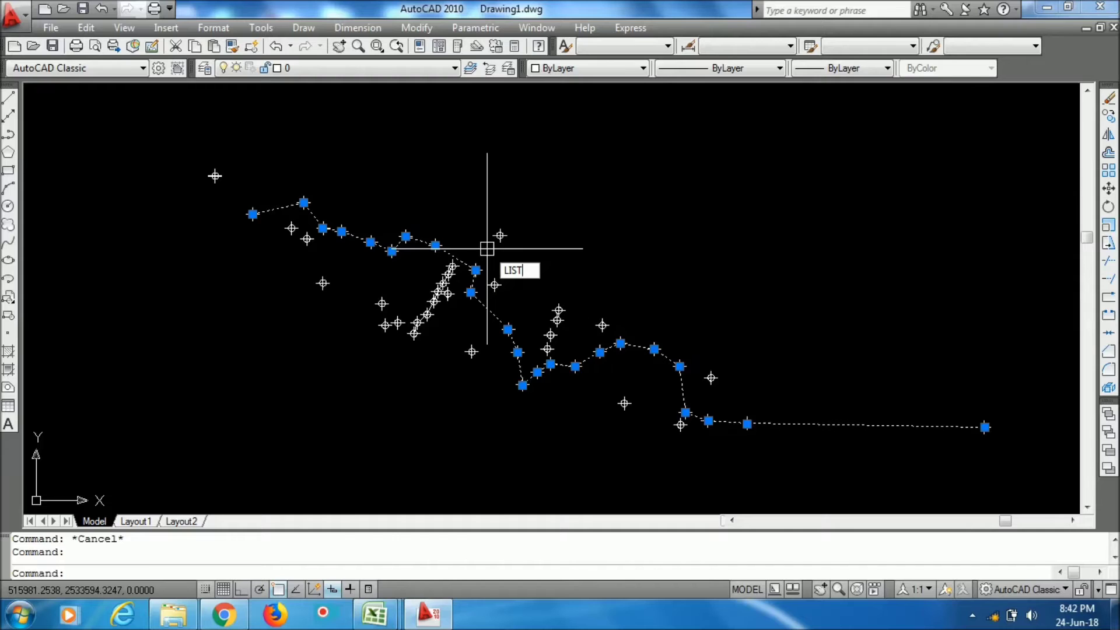
{"action": "key", "text": "Return"}
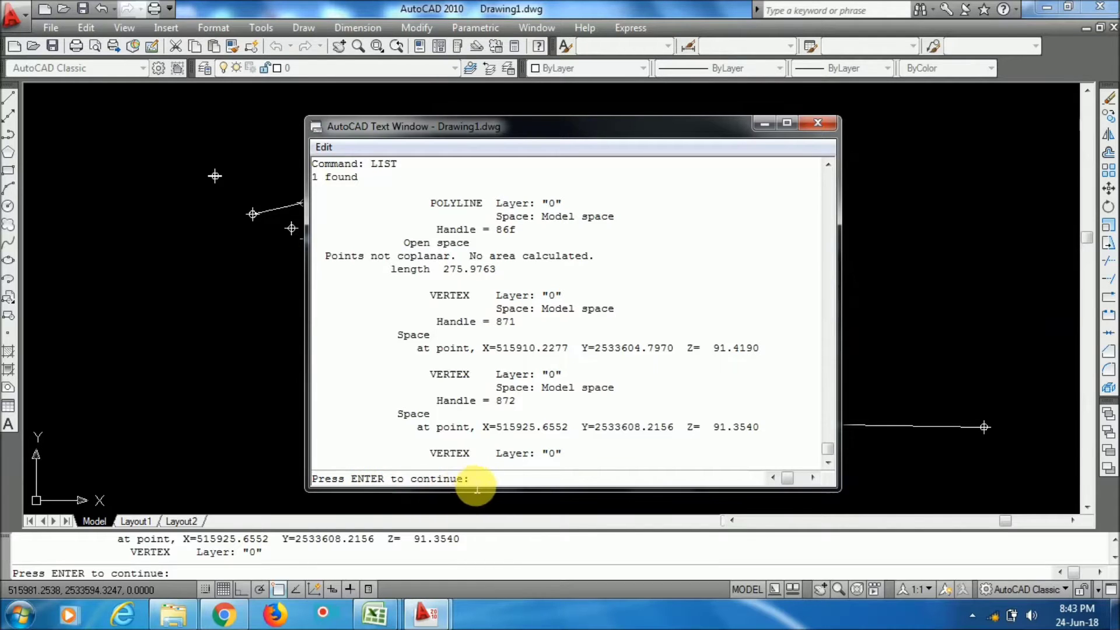
{"action": "key", "text": "Return"}
{"action": "key", "text": "Return"}
{"action": "key", "text": "Return"}
{"action": "key", "text": "Return"}
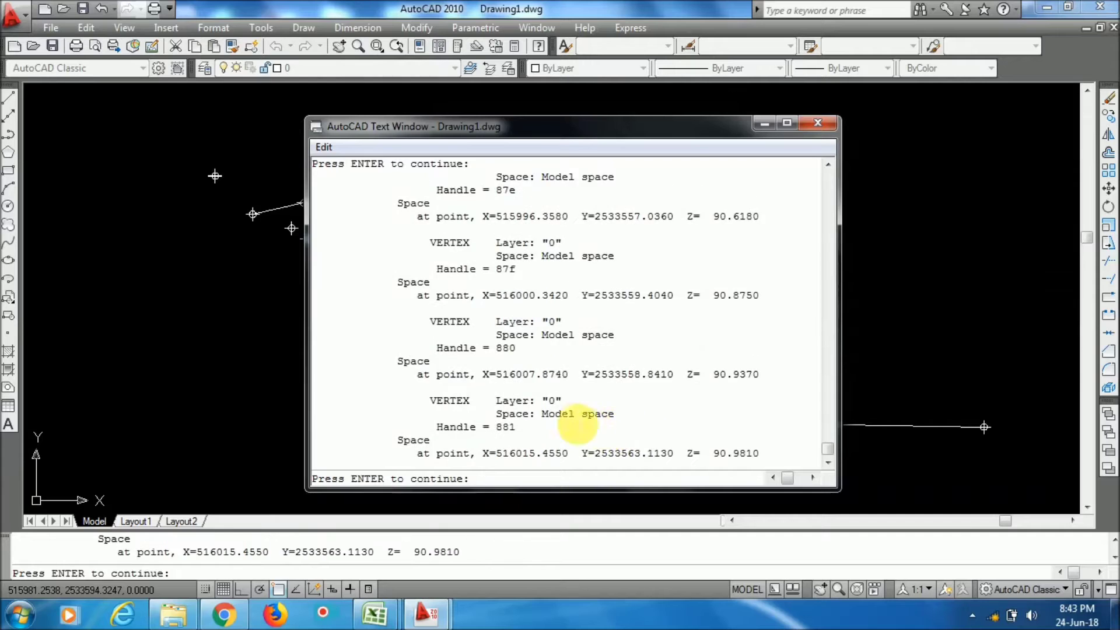
{"action": "key", "text": "Return"}
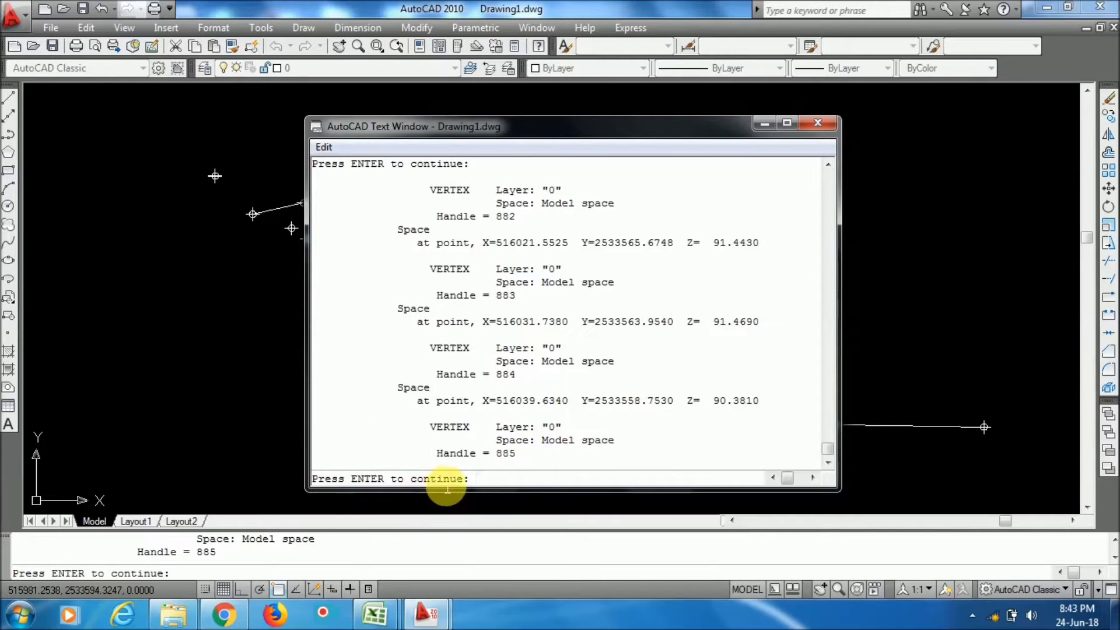
{"action": "key", "text": "Return"}
{"action": "key", "text": "Return"}
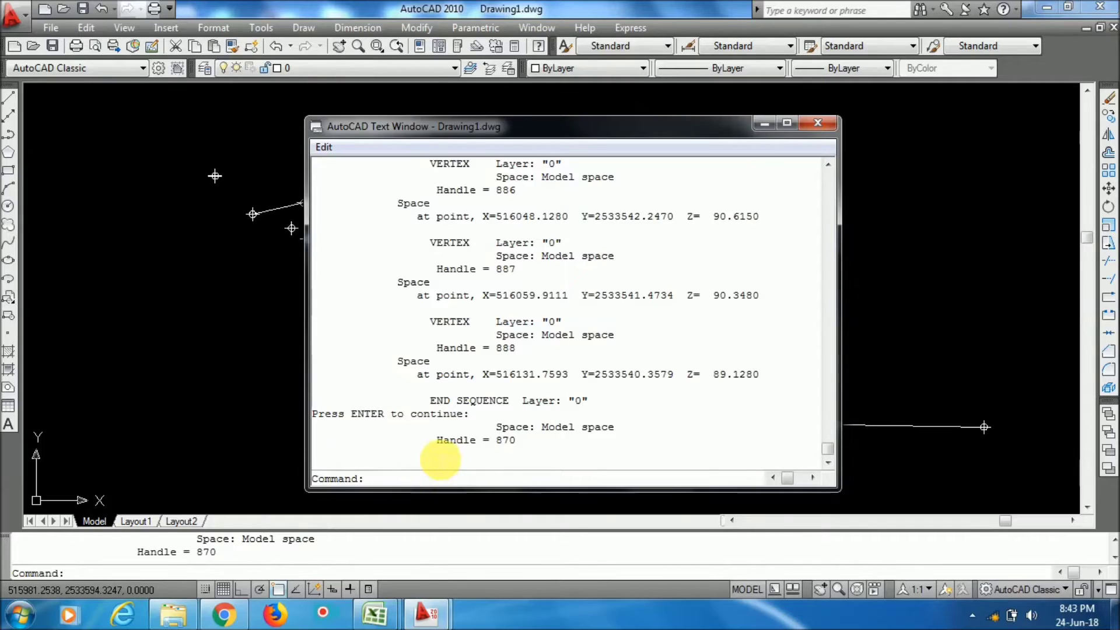
{"action": "key", "text": "Return"}
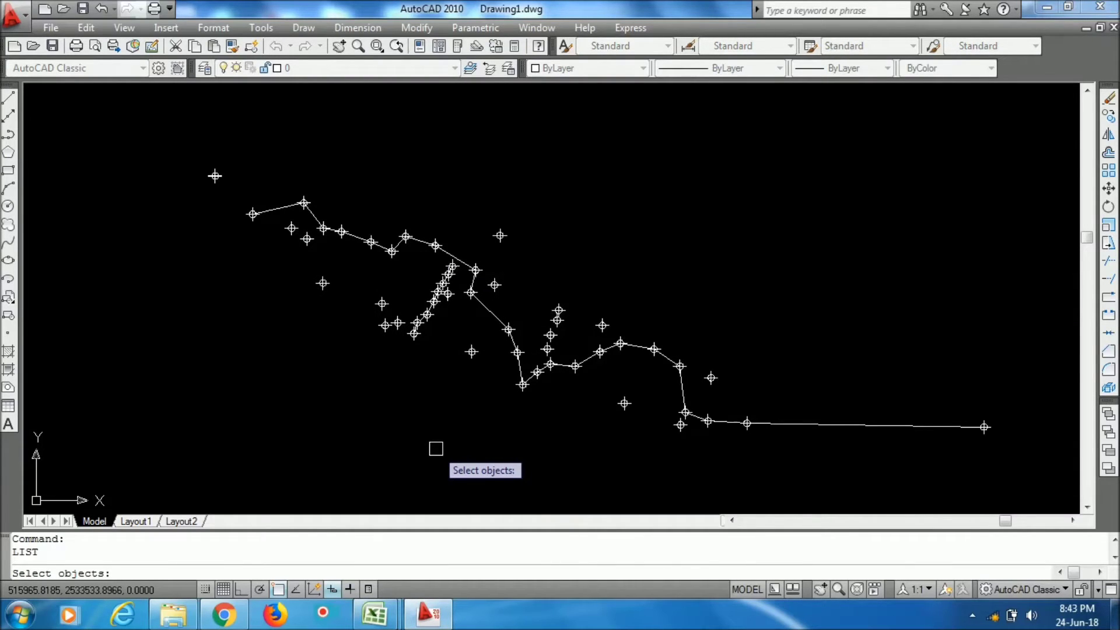
{"action": "key", "text": "Escape"}
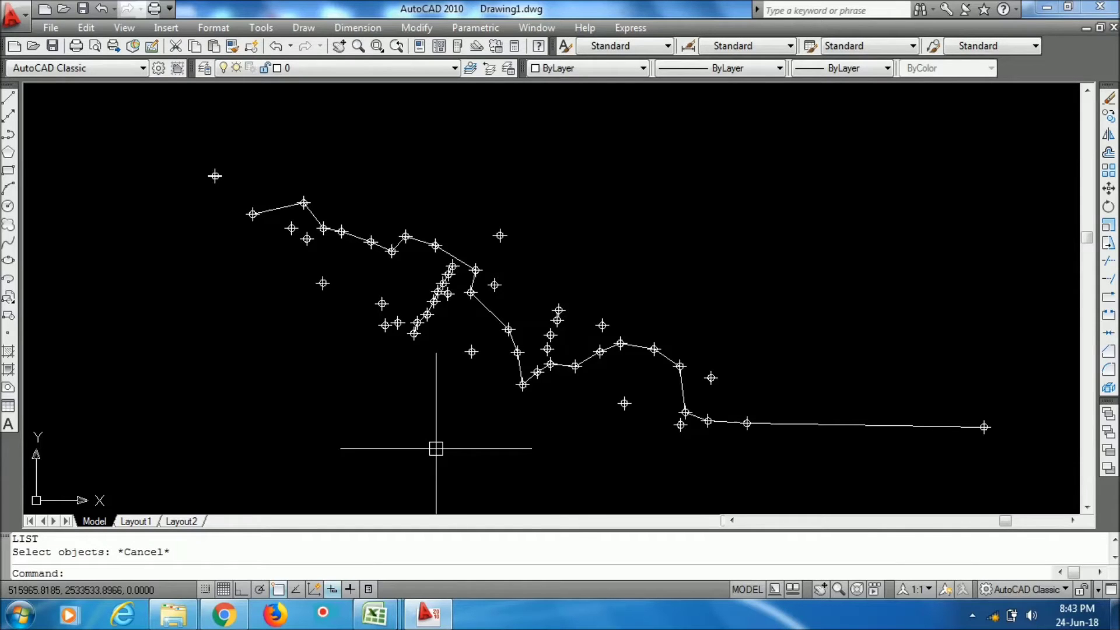
Copy the polyline's LIST output from the command history, from the last vertex back up to the POLYLINE heading
{"action": "key", "text": "F2"}
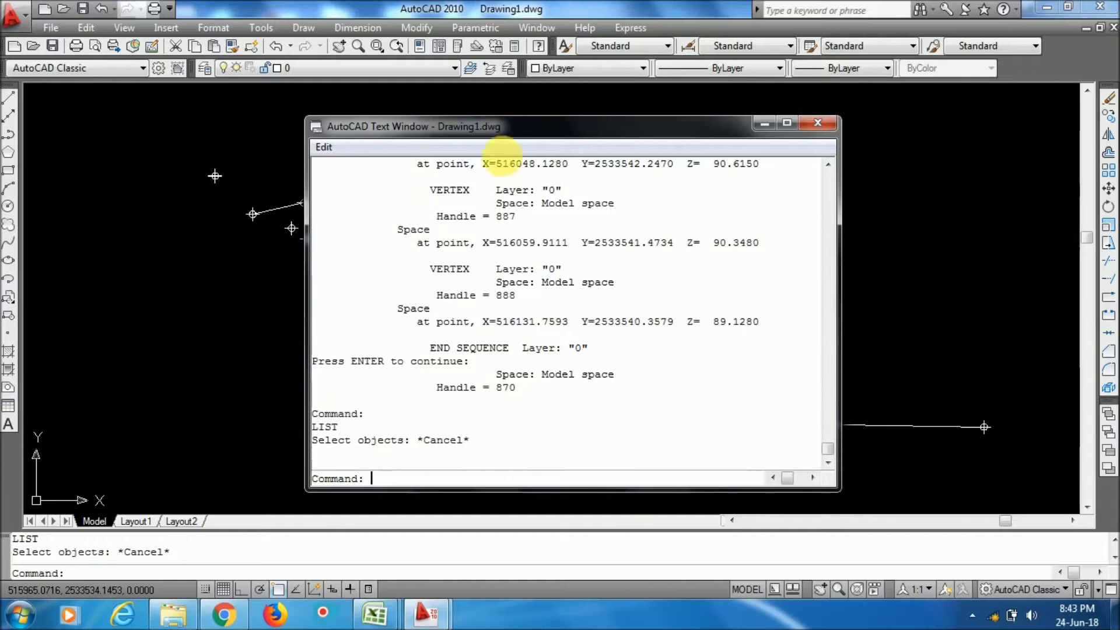
{"action": "scroll", "coordinate": [508, 388], "scroll_direction": "up", "scroll_amount": 1}
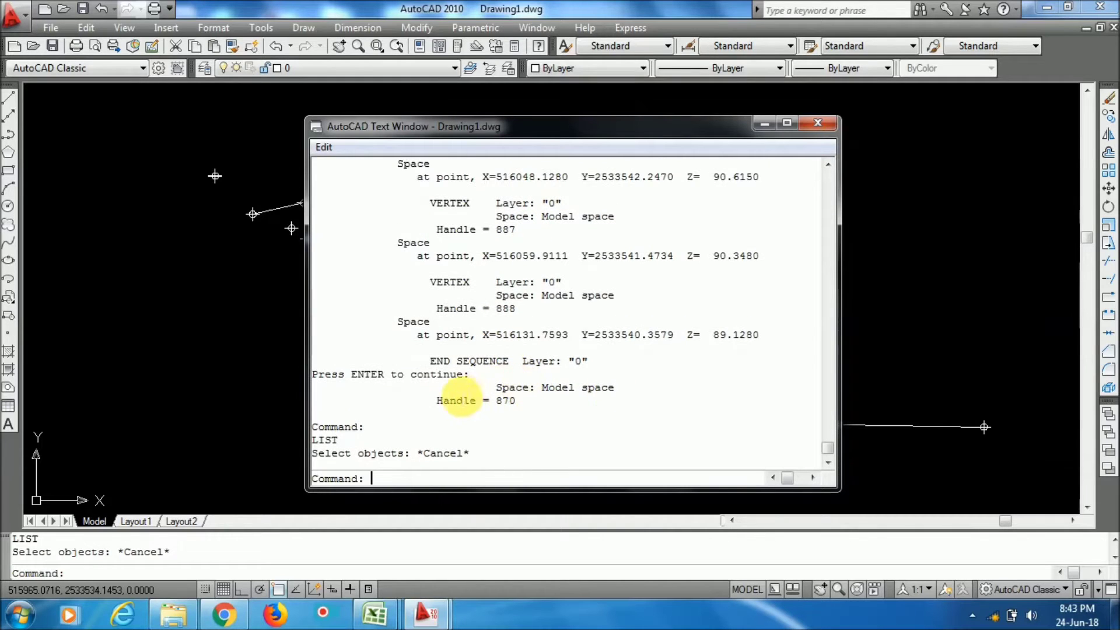
{"action": "scroll", "coordinate": [452, 374], "scroll_direction": "up", "scroll_amount": 2}
{"action": "scroll", "coordinate": [488, 389], "scroll_direction": "down", "scroll_amount": 2}
{"action": "left_click_drag", "start_coordinate": [550, 410], "coordinate": [397, 237]}
{"action": "left_click", "coordinate": [545, 392]}
{"action": "left_click_drag", "start_coordinate": [545, 408], "coordinate": [430, 419]}
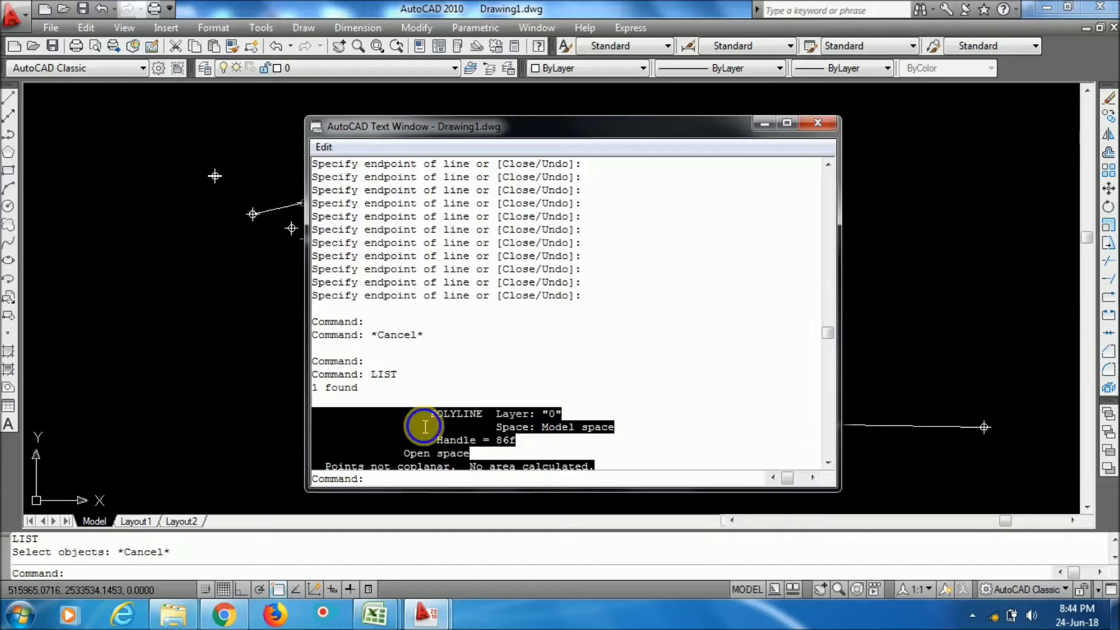
{"action": "right_click", "coordinate": [419, 420]}
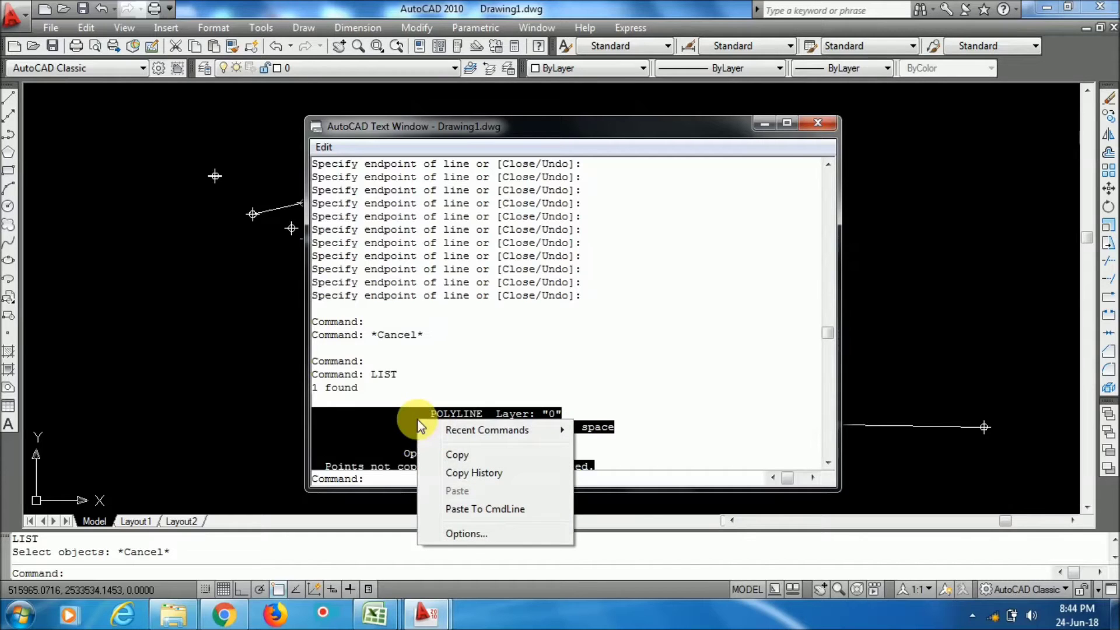
{"action": "left_click", "coordinate": [494, 450]}
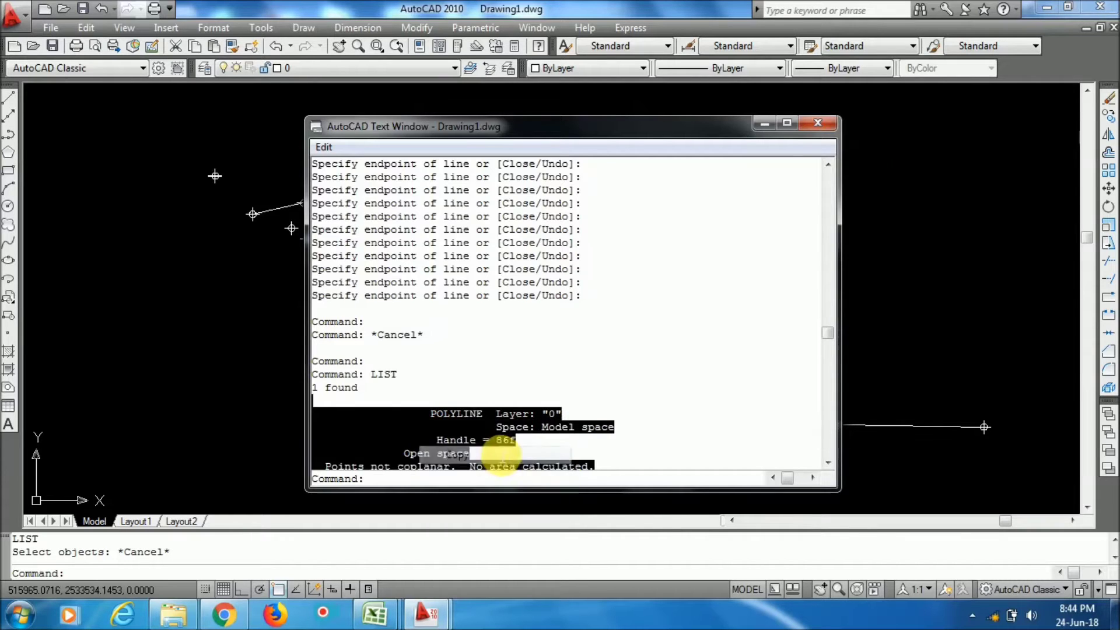
Switch to the DataJM.csv workbook in Excel and paste the copied listing into Sheet1 starting at cell A1
{"action": "left_click", "coordinate": [389, 625]}
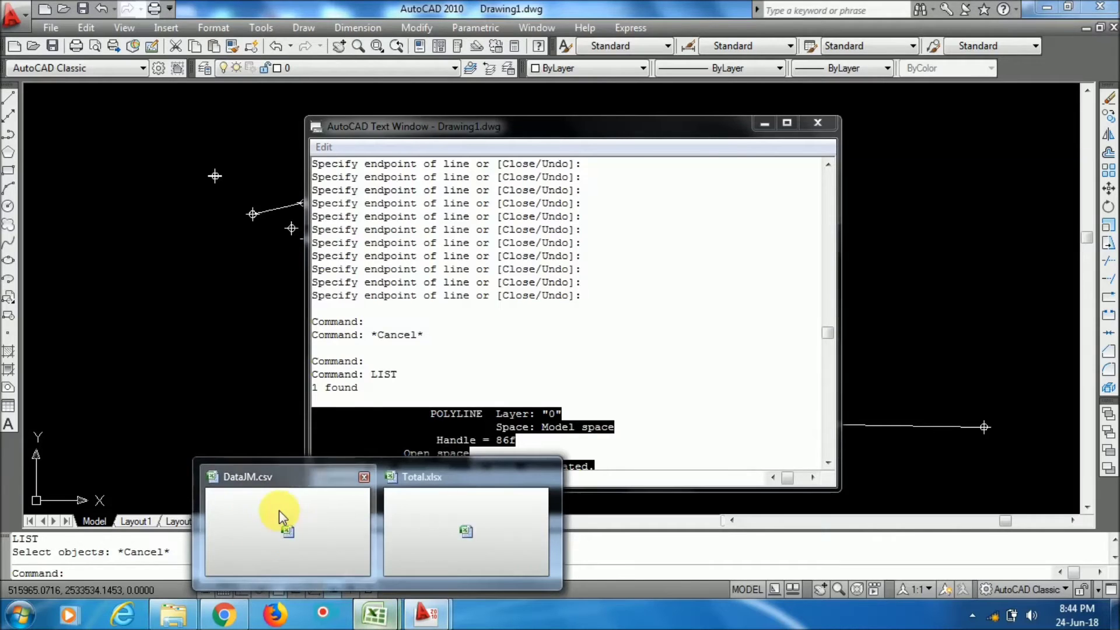
{"action": "left_click", "coordinate": [279, 510]}
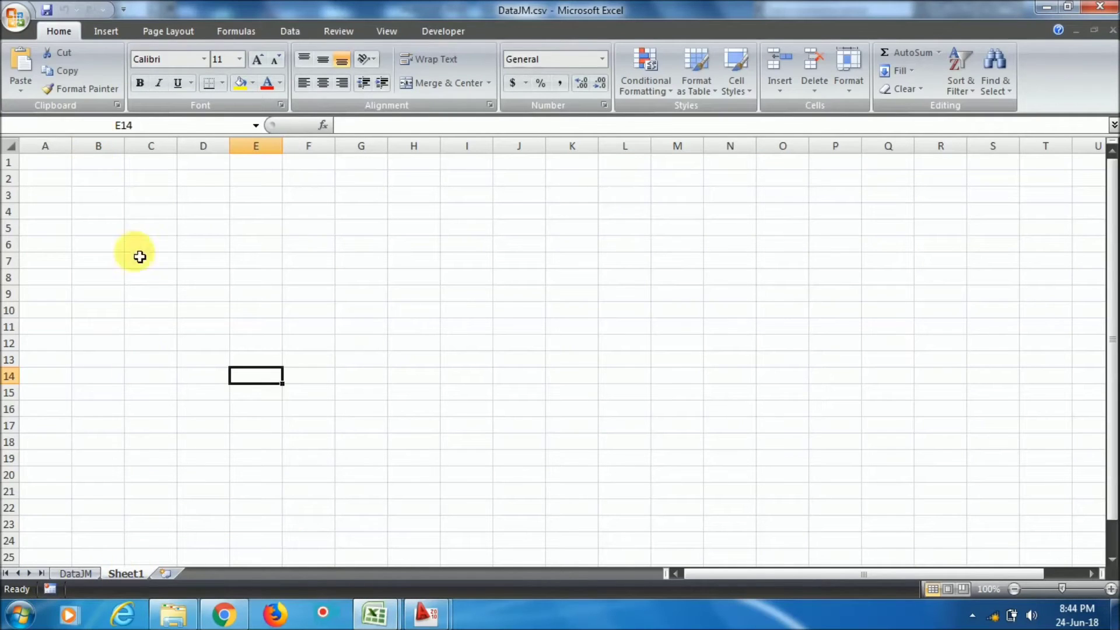
{"action": "left_click", "coordinate": [353, 197]}
{"action": "left_click", "coordinate": [55, 166]}
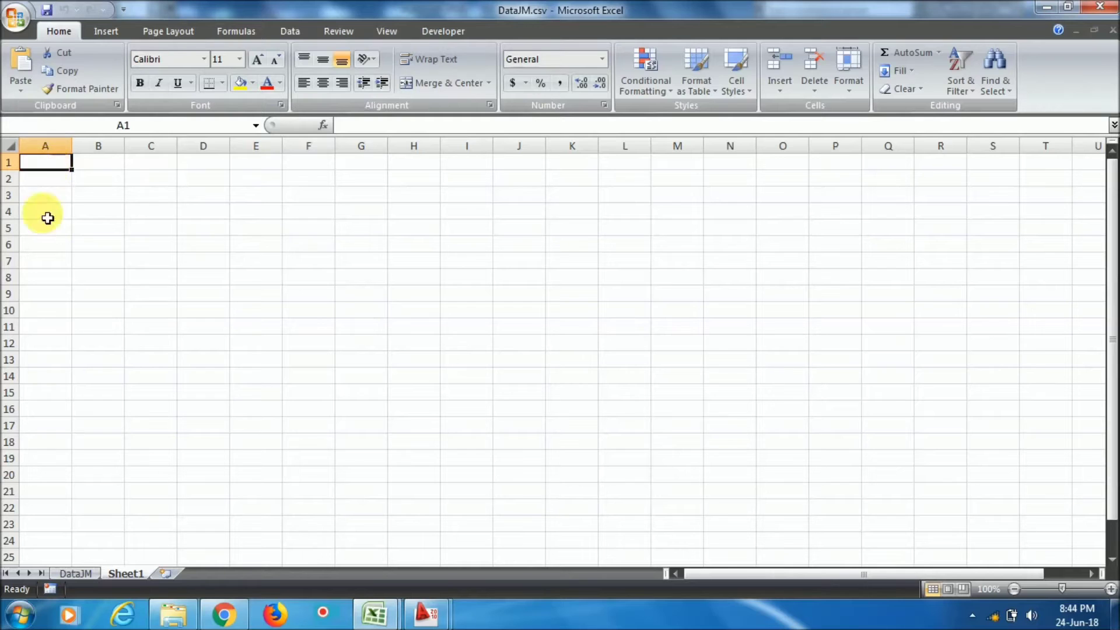
{"action": "right_click", "coordinate": [55, 166]}
{"action": "left_click", "coordinate": [117, 212]}
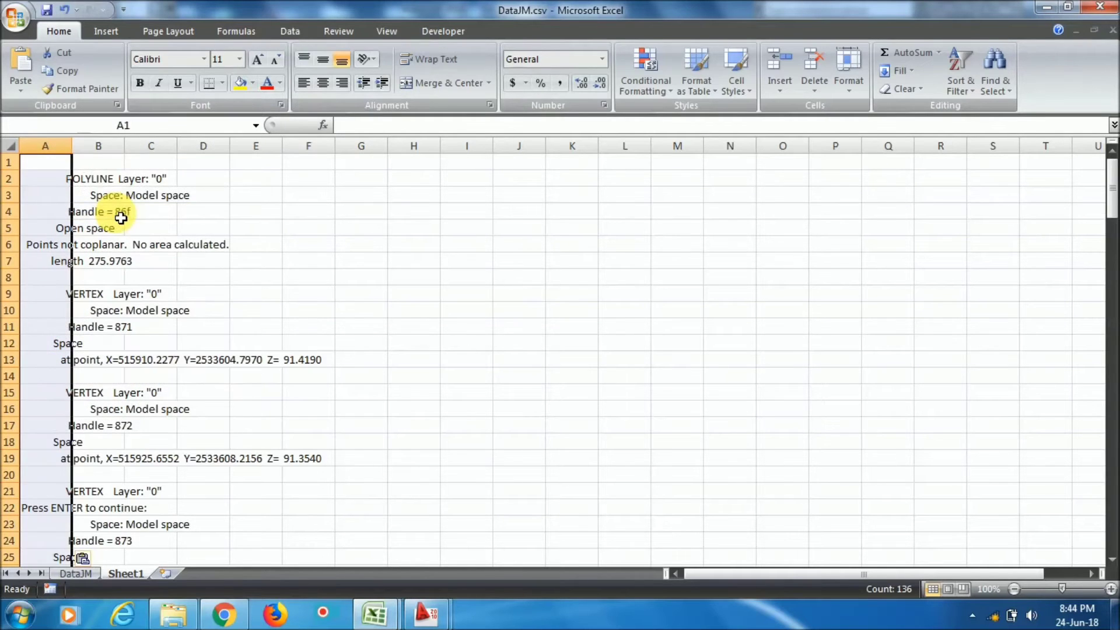
{"action": "scroll", "coordinate": [221, 324], "scroll_direction": "down", "scroll_amount": 3}
{"action": "scroll", "coordinate": [222, 324], "scroll_direction": "down", "scroll_amount": 1}
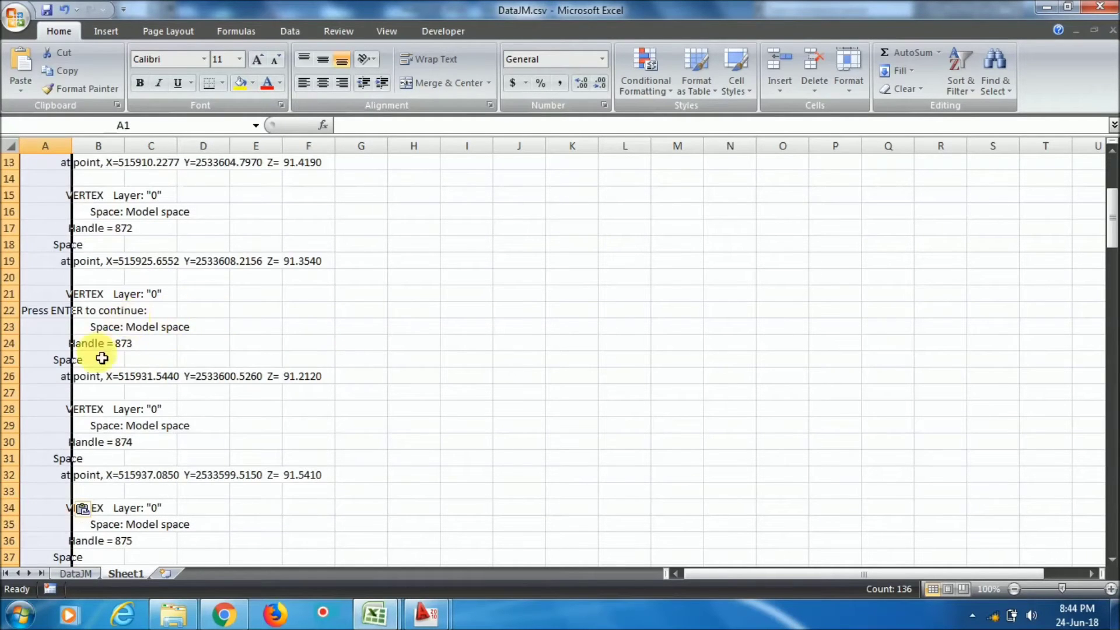
{"action": "scroll", "coordinate": [142, 358], "scroll_direction": "up", "scroll_amount": 4}
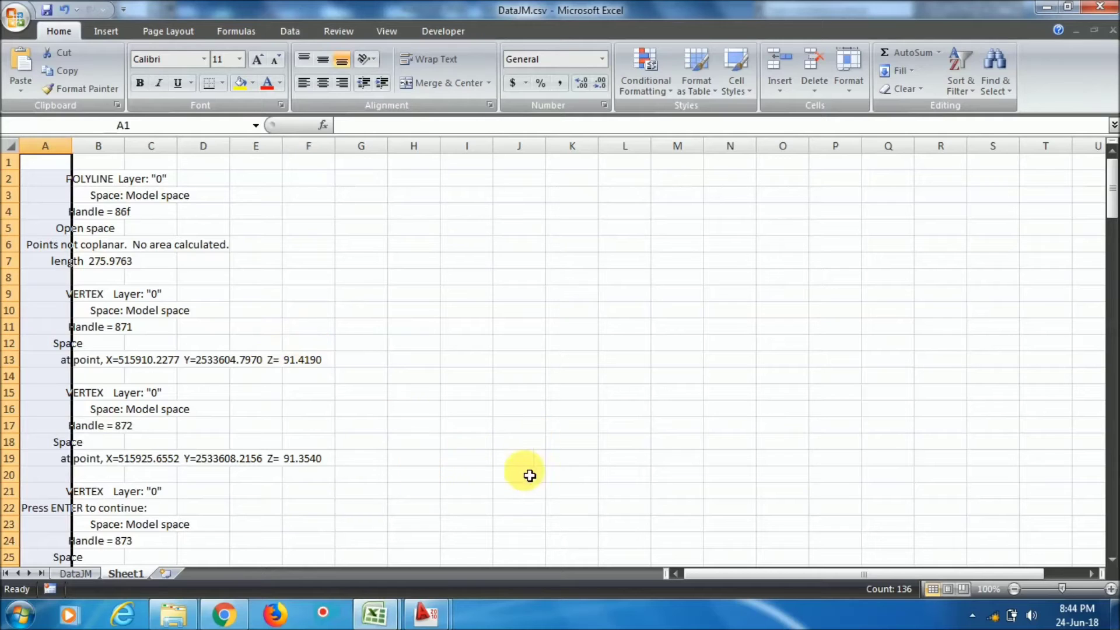
Examine how the pasted listing is stored in column A, especially the vertex coordinate row in A13
{"action": "left_click", "coordinate": [45, 163]}
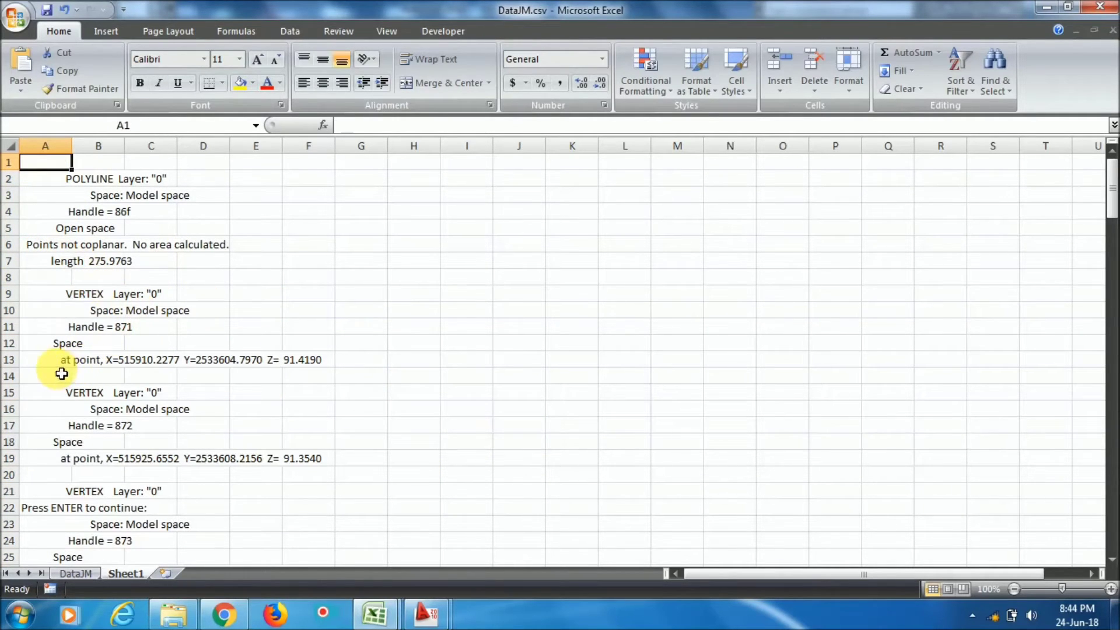
{"action": "left_click", "coordinate": [59, 376]}
{"action": "left_click", "coordinate": [58, 359]}
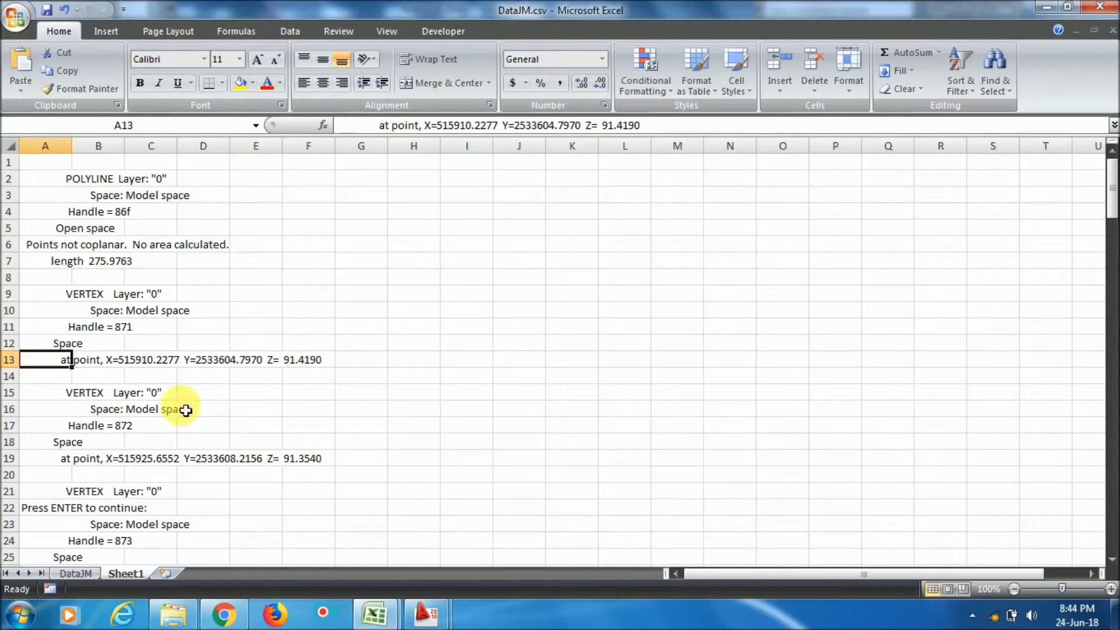
{"action": "left_click", "coordinate": [97, 360]}
{"action": "left_click", "coordinate": [55, 227]}
{"action": "left_click", "coordinate": [64, 392]}
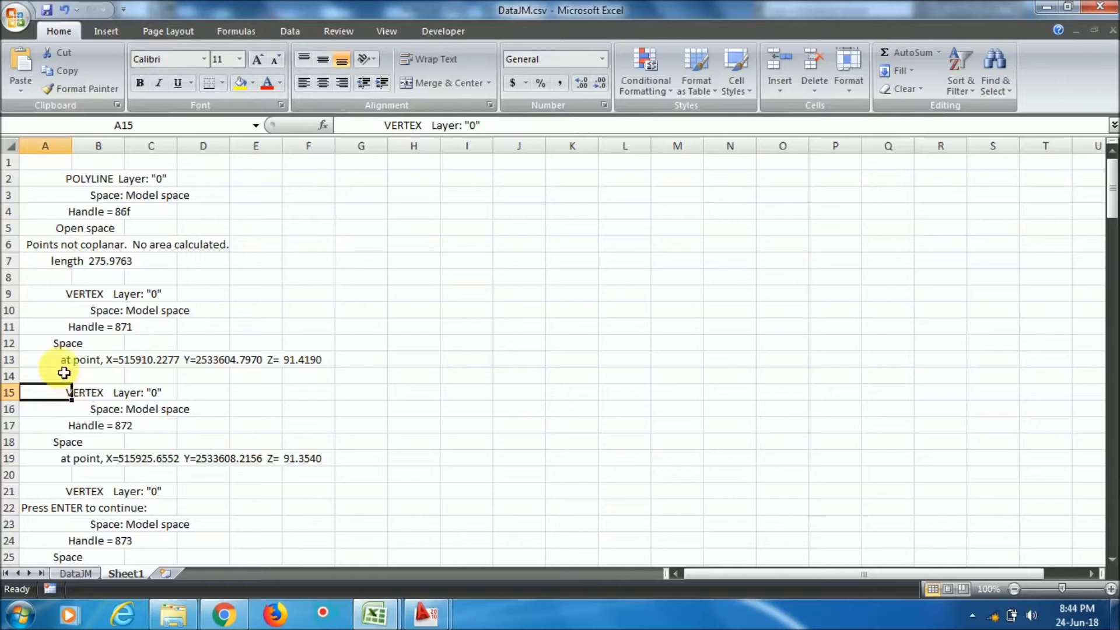
{"action": "left_click", "coordinate": [60, 362]}
{"action": "left_click", "coordinate": [52, 178]}
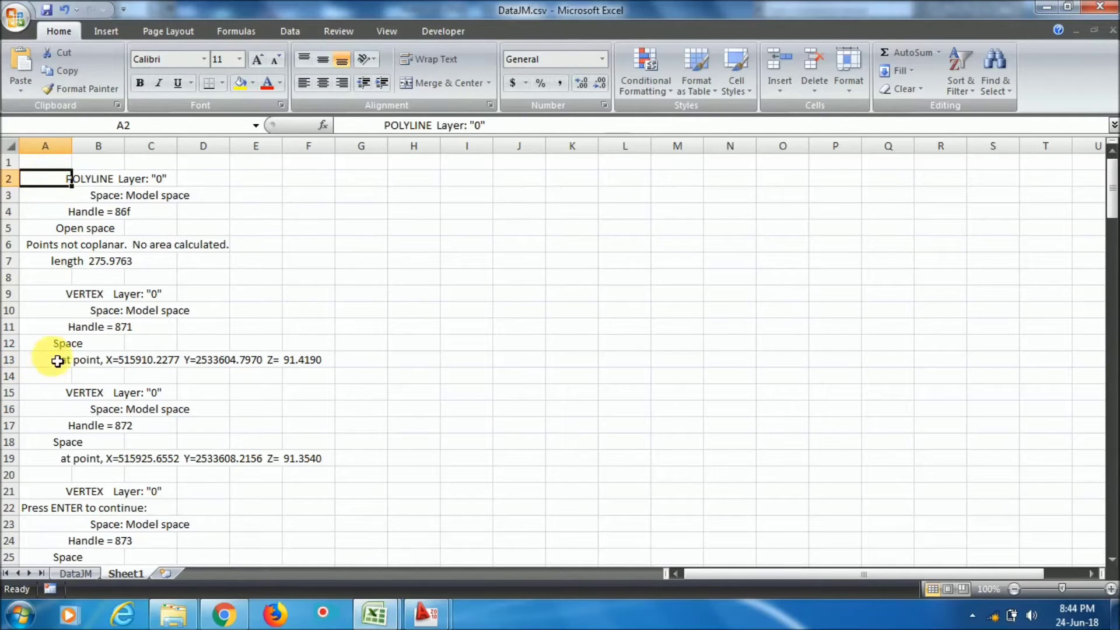
{"action": "left_click", "coordinate": [57, 361]}
{"action": "double_click", "coordinate": [46, 357]}
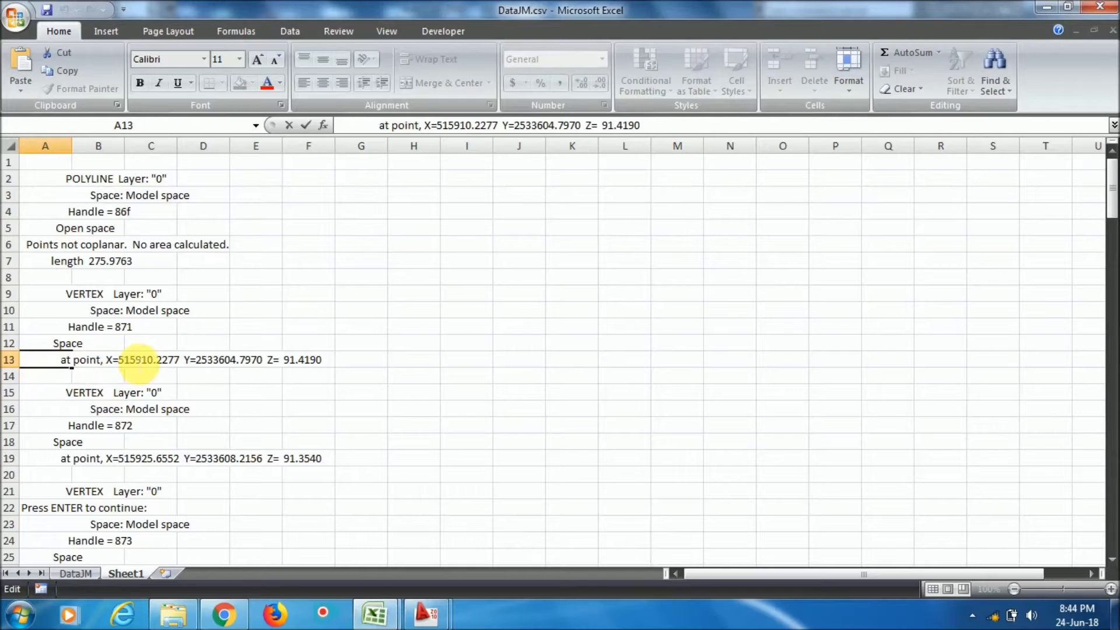
{"action": "left_click", "coordinate": [366, 311]}
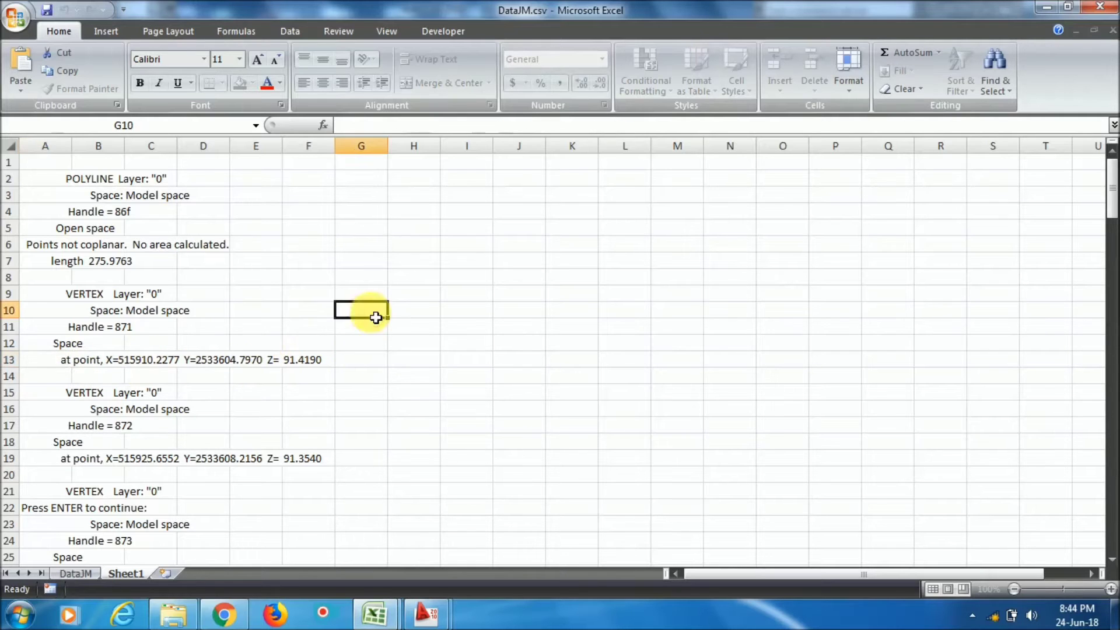
{"action": "left_click", "coordinate": [87, 361]}
{"action": "left_click", "coordinate": [60, 369]}
{"action": "left_click", "coordinate": [76, 368]}
{"action": "left_click", "coordinate": [56, 368]}
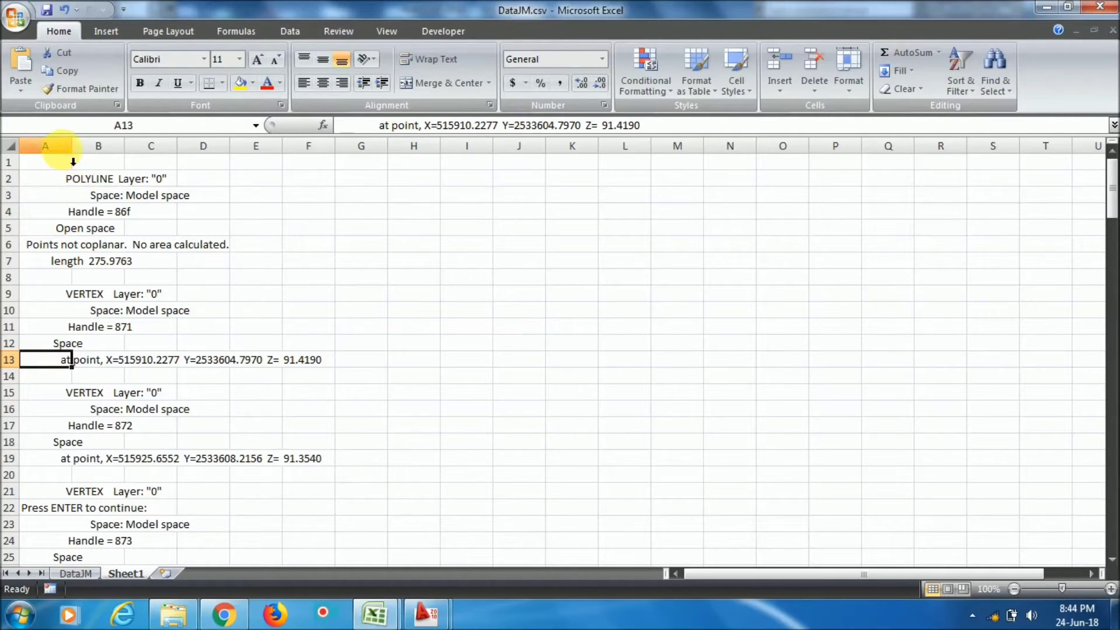
Start Text to Columns on all of column A with the Delimited data type and continue to the delimiter settings
{"action": "left_click", "coordinate": [64, 147]}
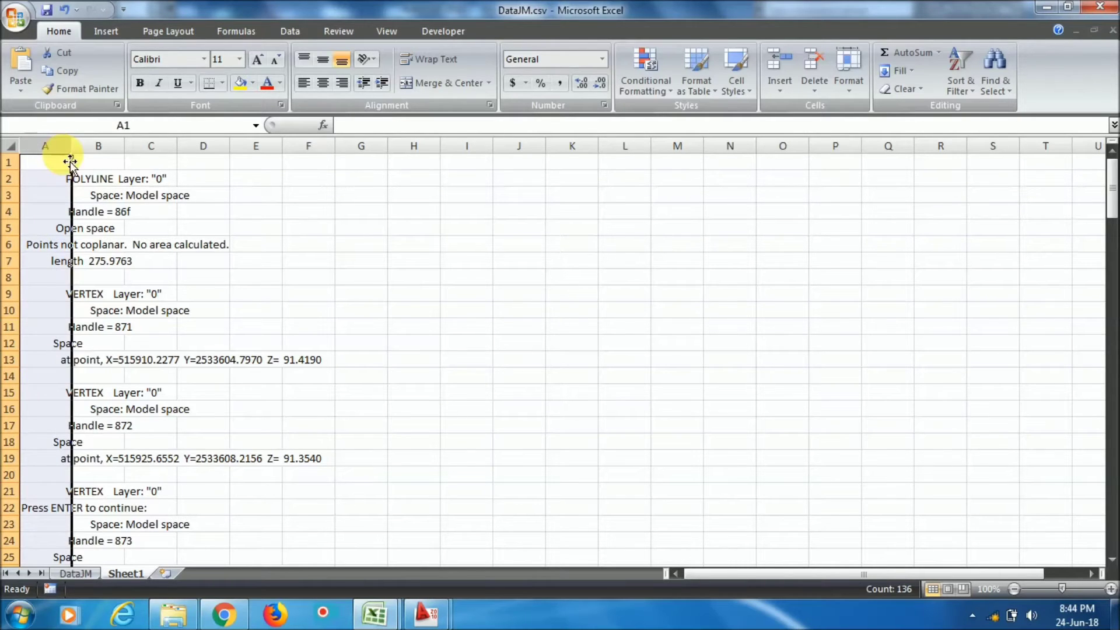
{"action": "scroll", "coordinate": [170, 292], "scroll_direction": "down", "scroll_amount": 10}
{"action": "scroll", "coordinate": [175, 303], "scroll_direction": "up", "scroll_amount": 10}
{"action": "left_click", "coordinate": [303, 34]}
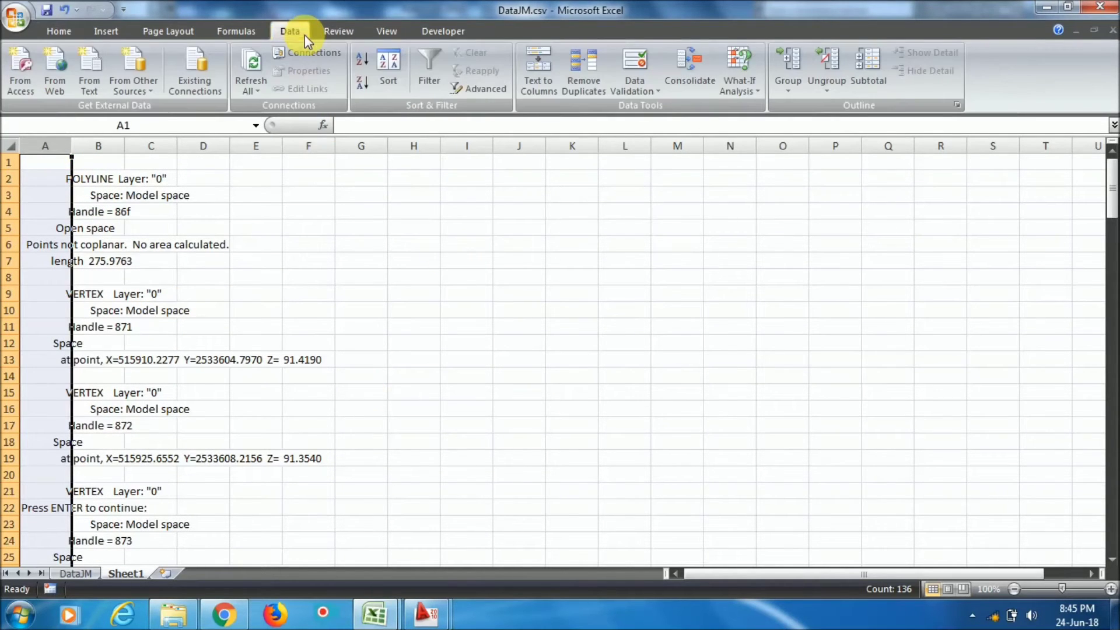
{"action": "left_click", "coordinate": [548, 71]}
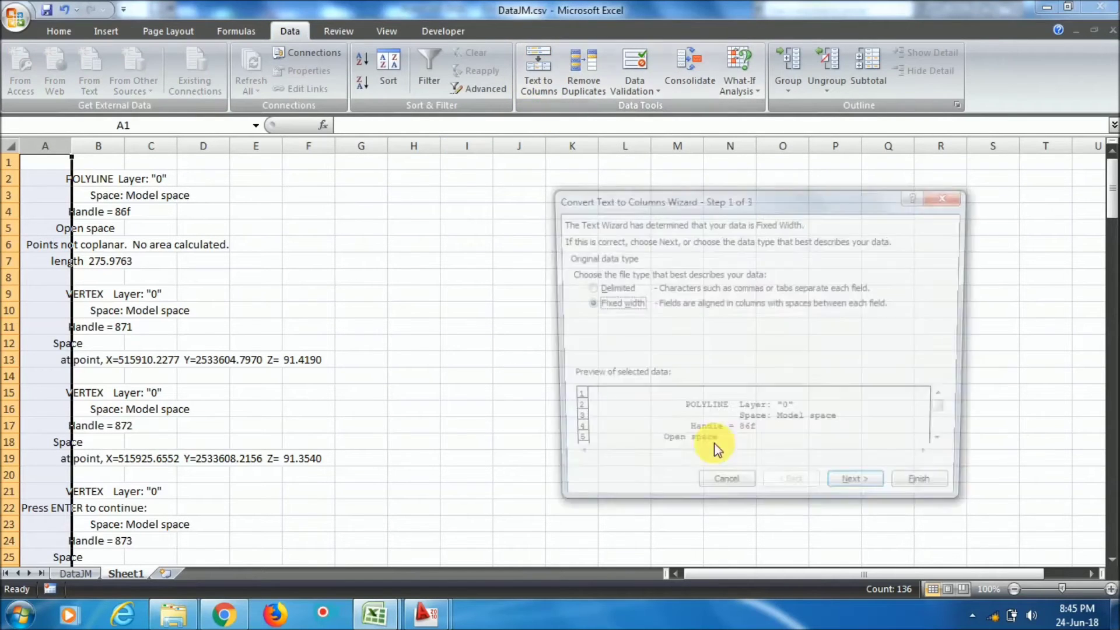
{"action": "left_click_drag", "start_coordinate": [626, 199], "coordinate": [479, 187]}
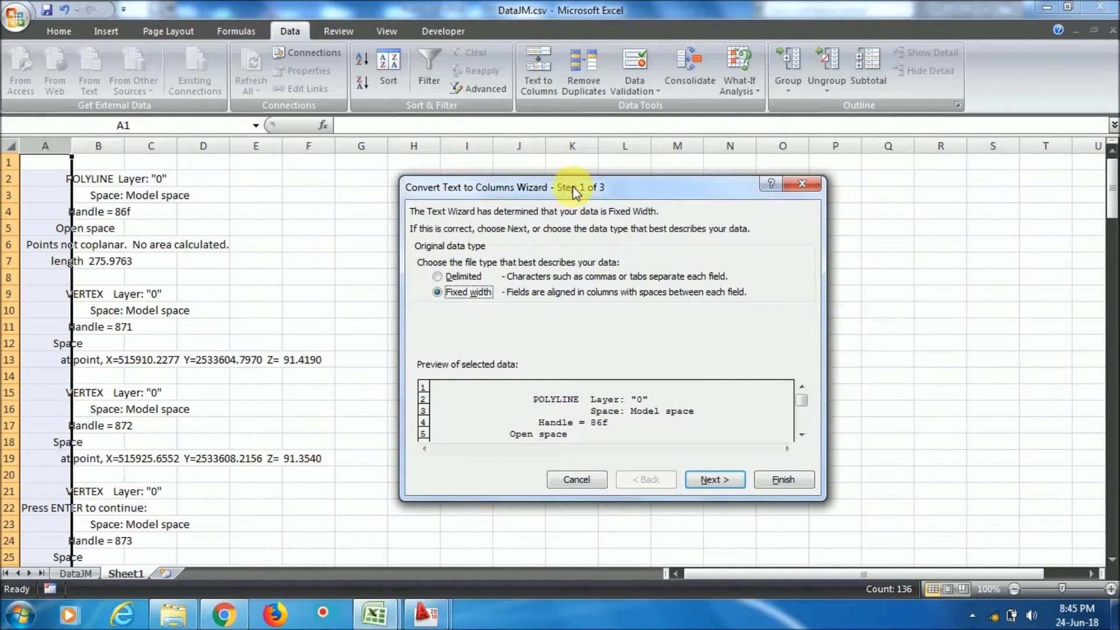
{"action": "left_click", "coordinate": [453, 279]}
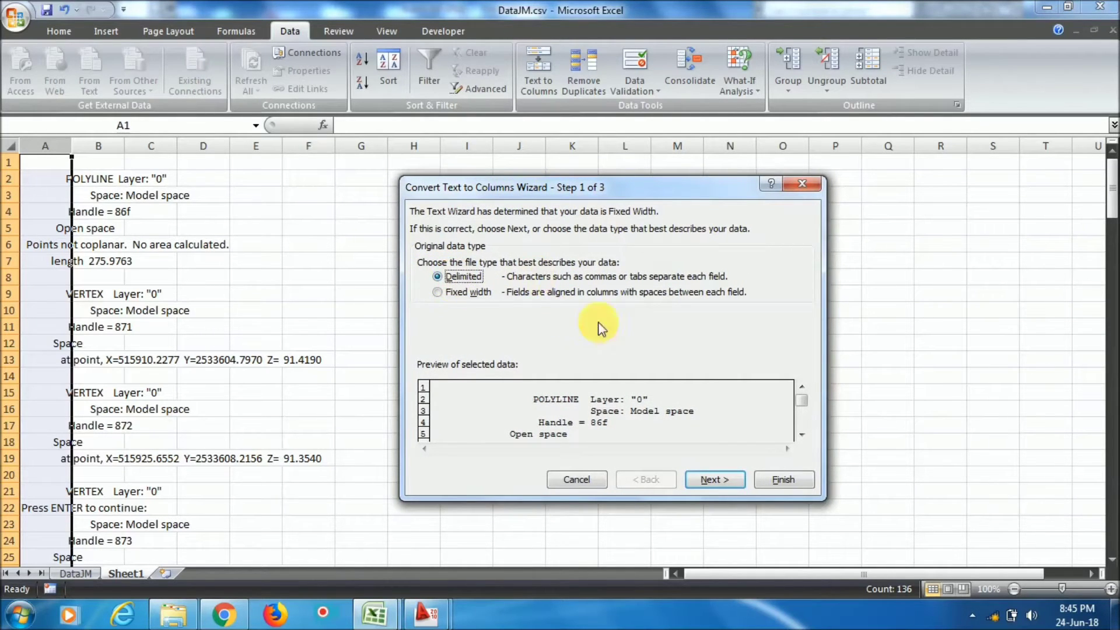
{"action": "left_click", "coordinate": [717, 479]}
Use tab, semicolon, comma, space and = as delimiters, and check a vertex coordinate row in the data preview
{"action": "left_click", "coordinate": [435, 279]}
{"action": "left_click", "coordinate": [433, 306]}
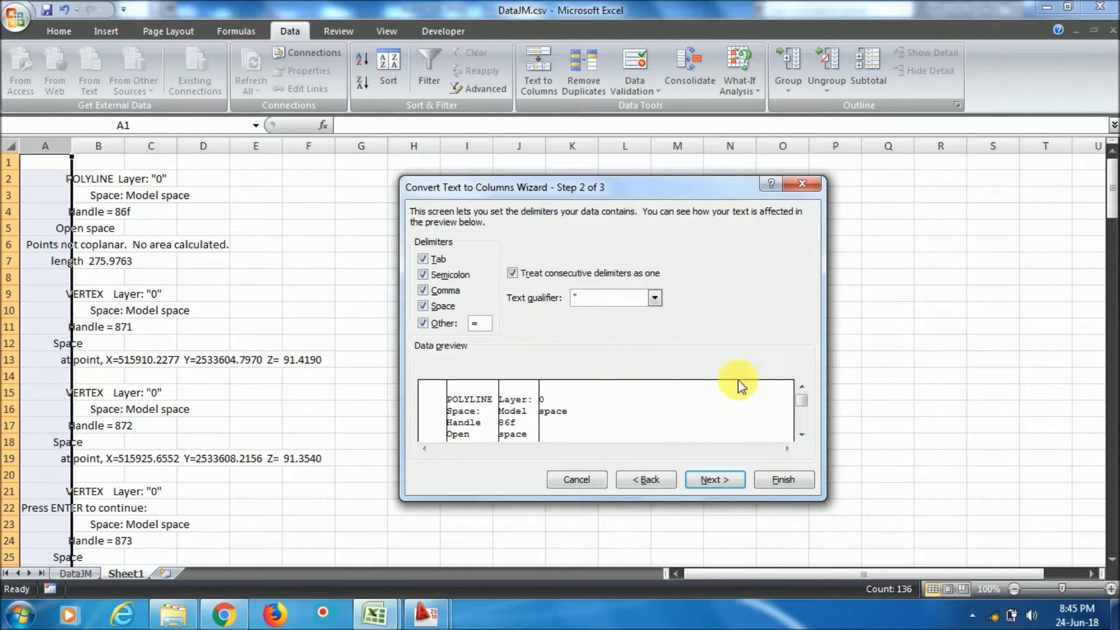
{"action": "left_click", "coordinate": [803, 432]}
{"action": "left_click", "coordinate": [803, 433]}
{"action": "left_click", "coordinate": [803, 433]}
{"action": "left_click", "coordinate": [802, 433]}
{"action": "left_click", "coordinate": [803, 433]}
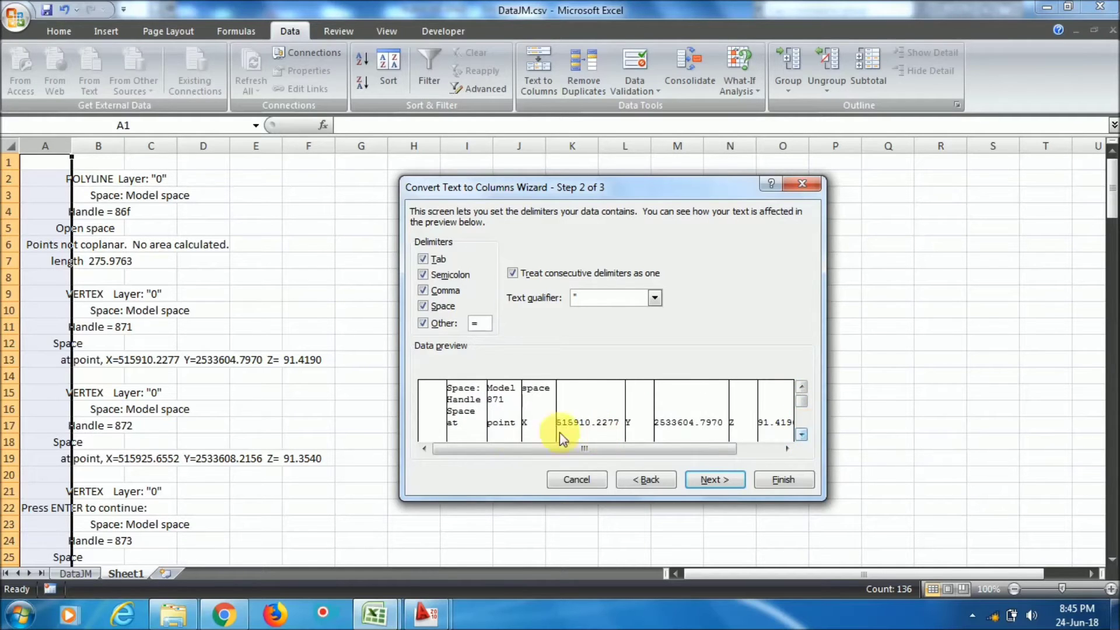
Compare the preview without the = delimiter, enable it again and finish splitting column A into columns
{"action": "left_click", "coordinate": [421, 324]}
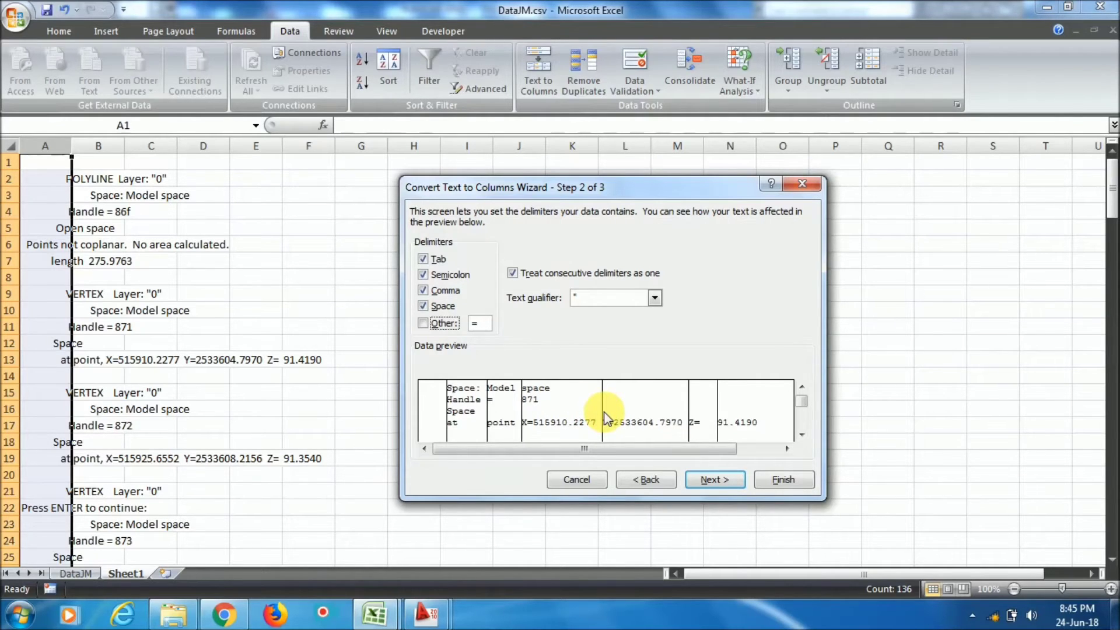
{"action": "left_click", "coordinate": [429, 325]}
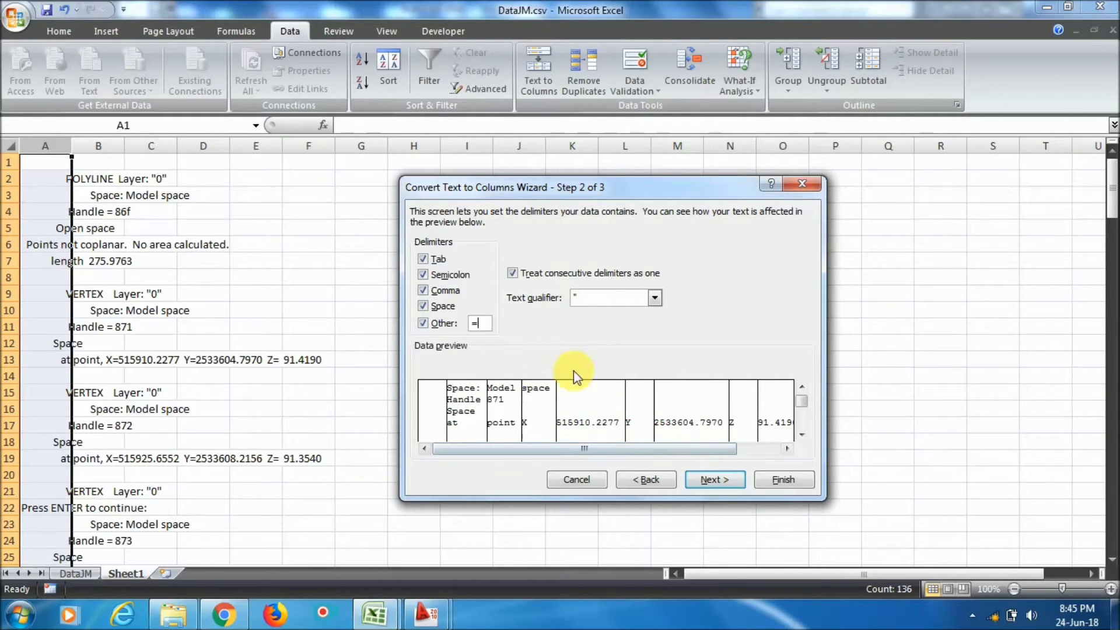
{"action": "left_click", "coordinate": [789, 481]}
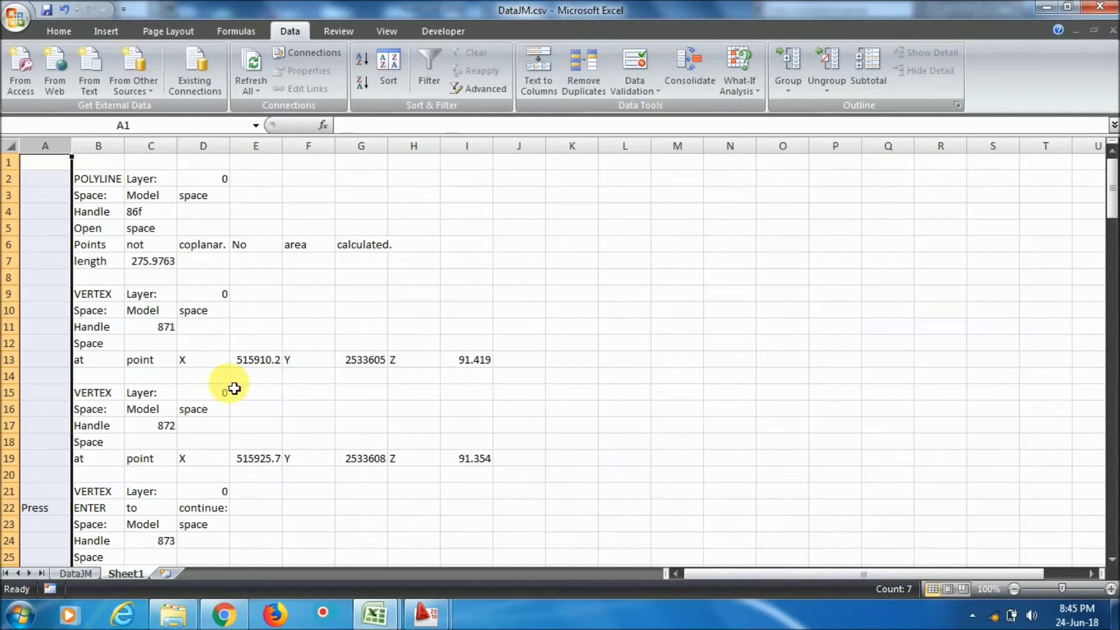
Examine how the first vertex coordinate row, row 13, is split across columns B to F
{"action": "left_click", "coordinate": [119, 361]}
{"action": "left_click", "coordinate": [147, 361]}
{"action": "left_click", "coordinate": [96, 364]}
{"action": "left_click", "coordinate": [153, 363]}
{"action": "left_click", "coordinate": [198, 369]}
{"action": "left_click", "coordinate": [251, 367]}
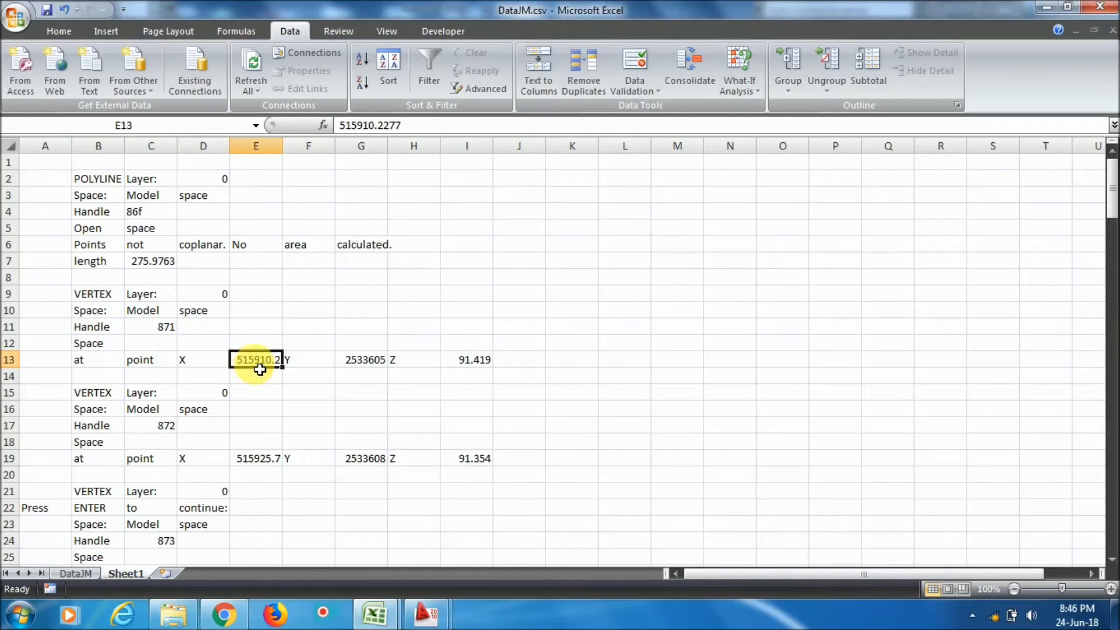
{"action": "left_click", "coordinate": [306, 368]}
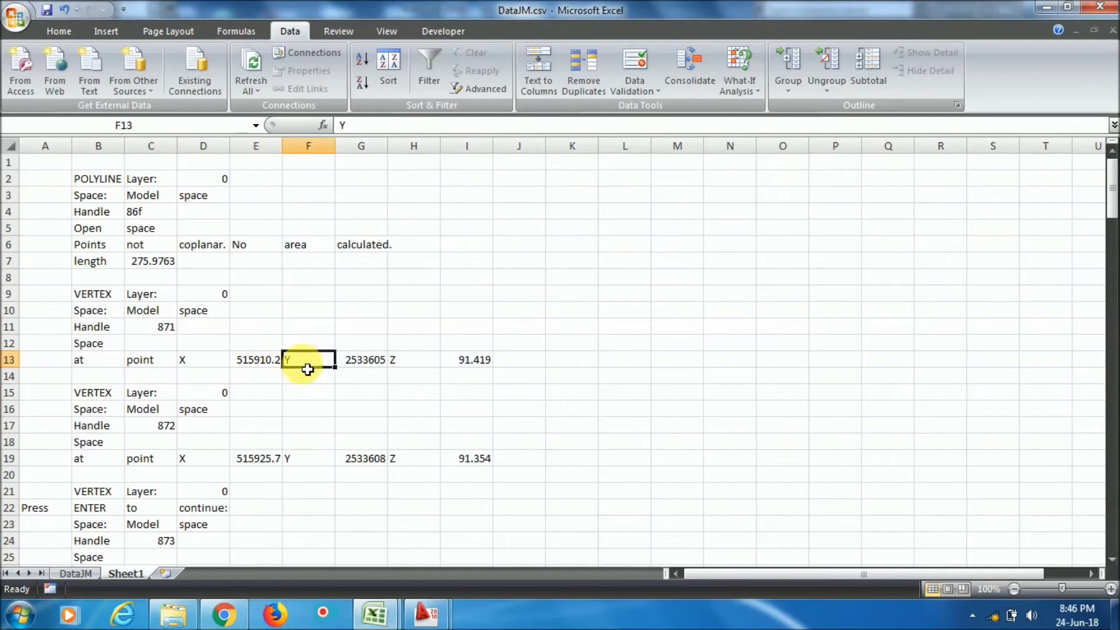
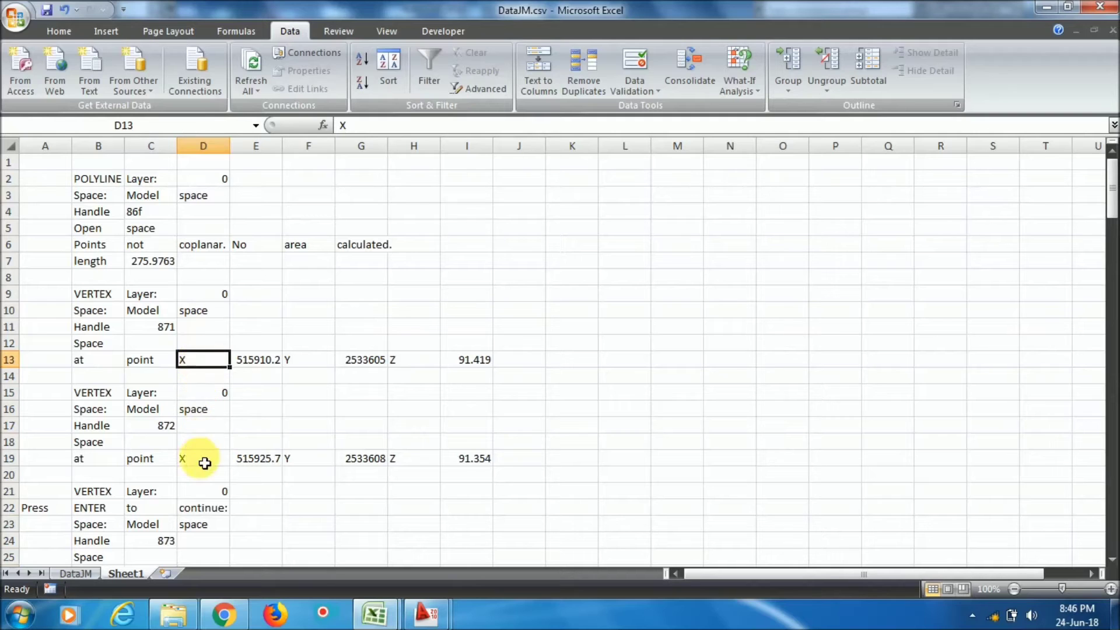
Compare the vertex coordinate rows 13, 19 and 26 across their columns to find a common keyword for filtering
{"action": "scroll", "coordinate": [206, 462], "scroll_direction": "down", "scroll_amount": 2}
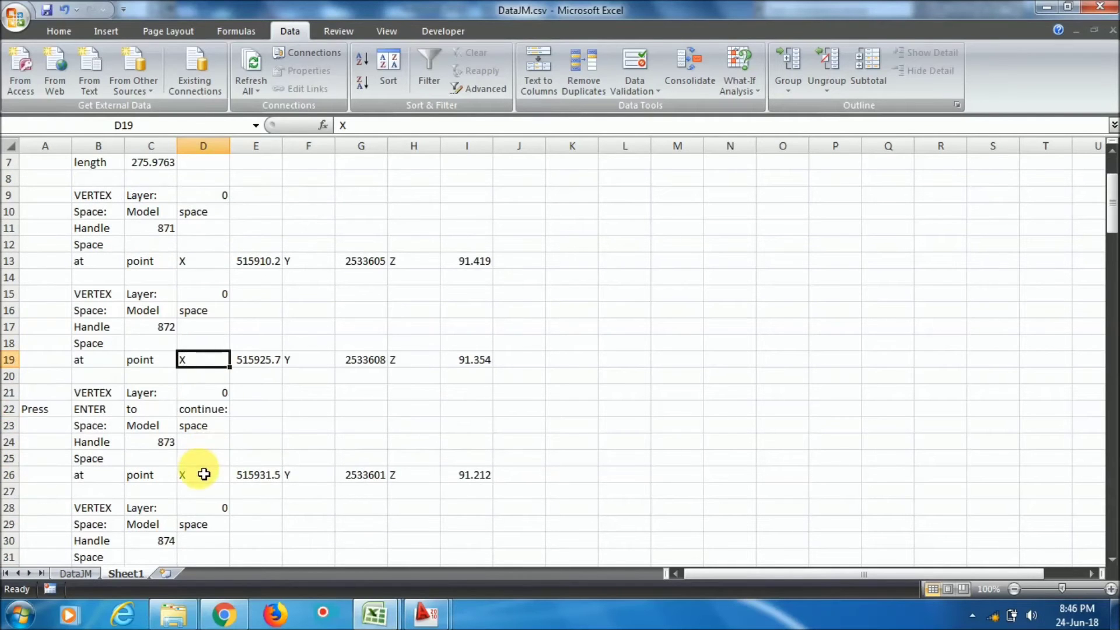
{"action": "left_click", "coordinate": [147, 261]}
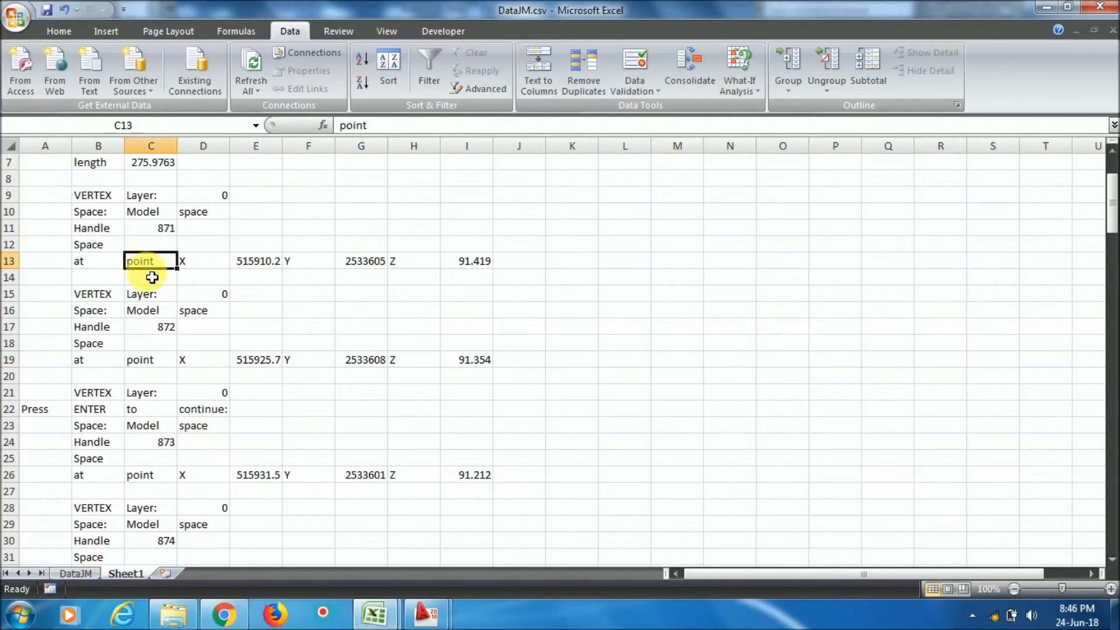
{"action": "left_click", "coordinate": [144, 361]}
{"action": "left_click", "coordinate": [144, 476]}
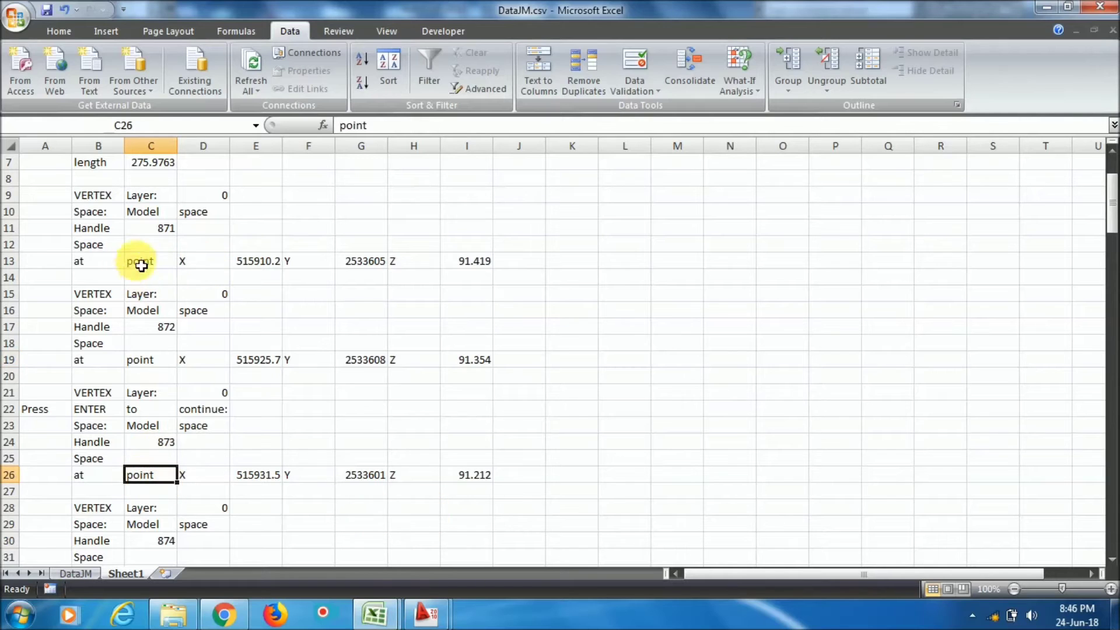
{"action": "left_click", "coordinate": [250, 262]}
{"action": "left_click", "coordinate": [273, 362]}
{"action": "left_click", "coordinate": [252, 473]}
{"action": "left_click", "coordinate": [148, 475]}
{"action": "left_click", "coordinate": [144, 264]}
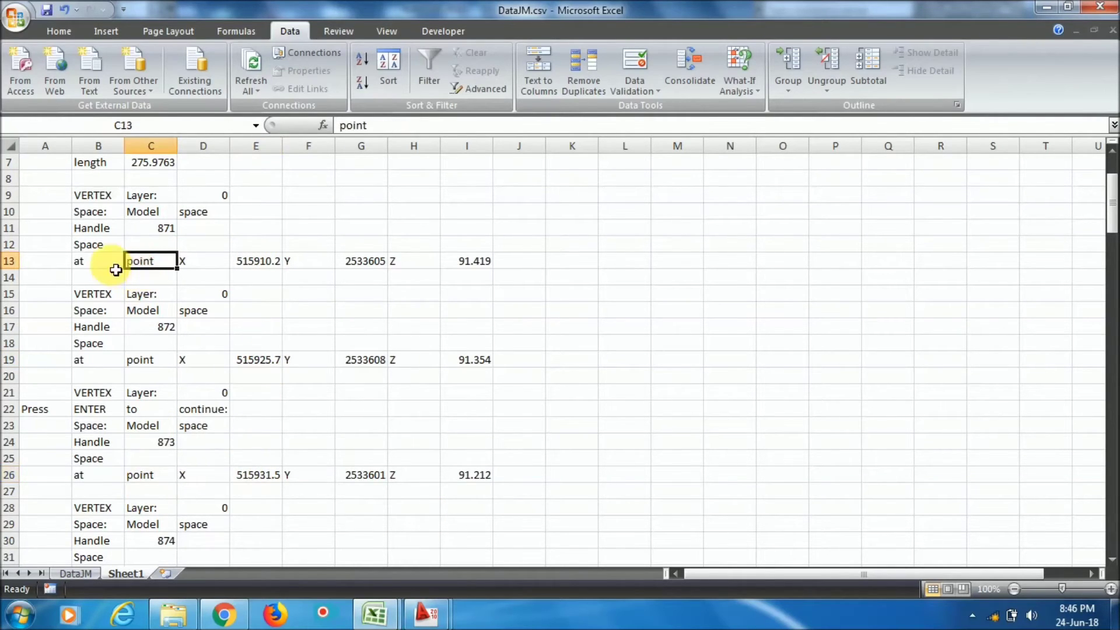
{"action": "left_click", "coordinate": [107, 267]}
{"action": "left_click", "coordinate": [203, 261]}
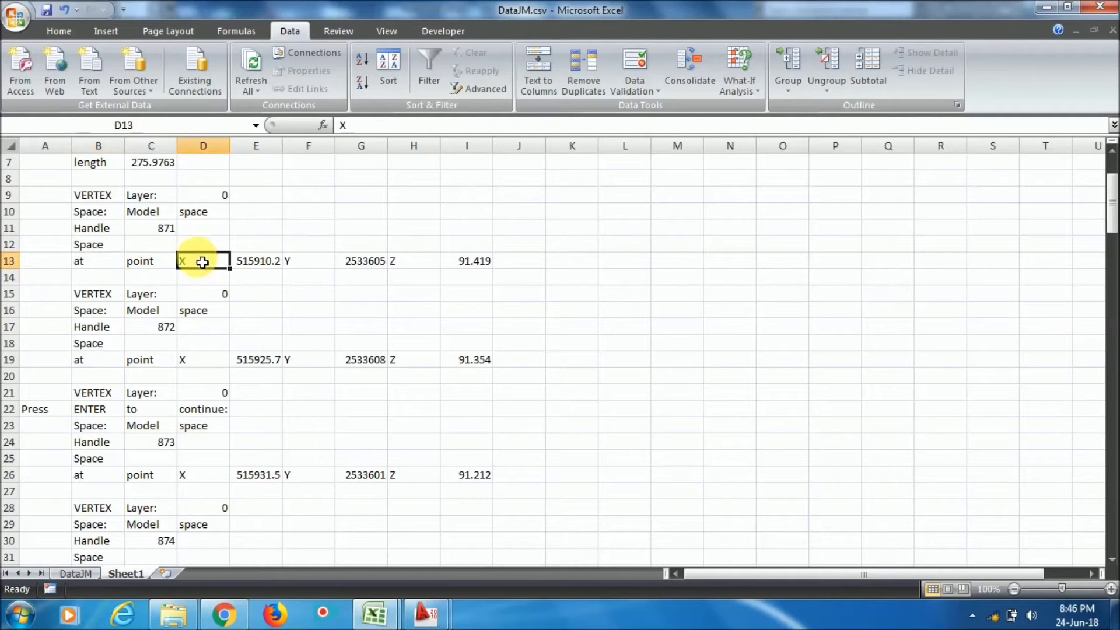
{"action": "left_click", "coordinate": [146, 268]}
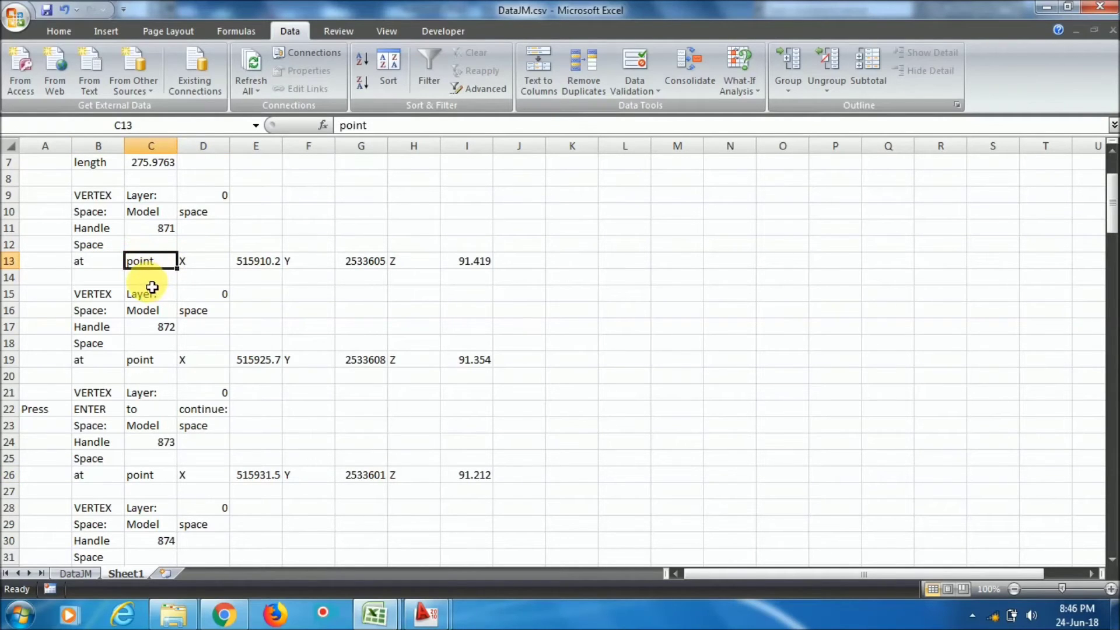
{"action": "scroll", "coordinate": [158, 320], "scroll_direction": "down", "scroll_amount": 2}
{"action": "scroll", "coordinate": [158, 321], "scroll_direction": "up", "scroll_amount": 2}
{"action": "left_click_drag", "start_coordinate": [242, 260], "coordinate": [476, 399]}
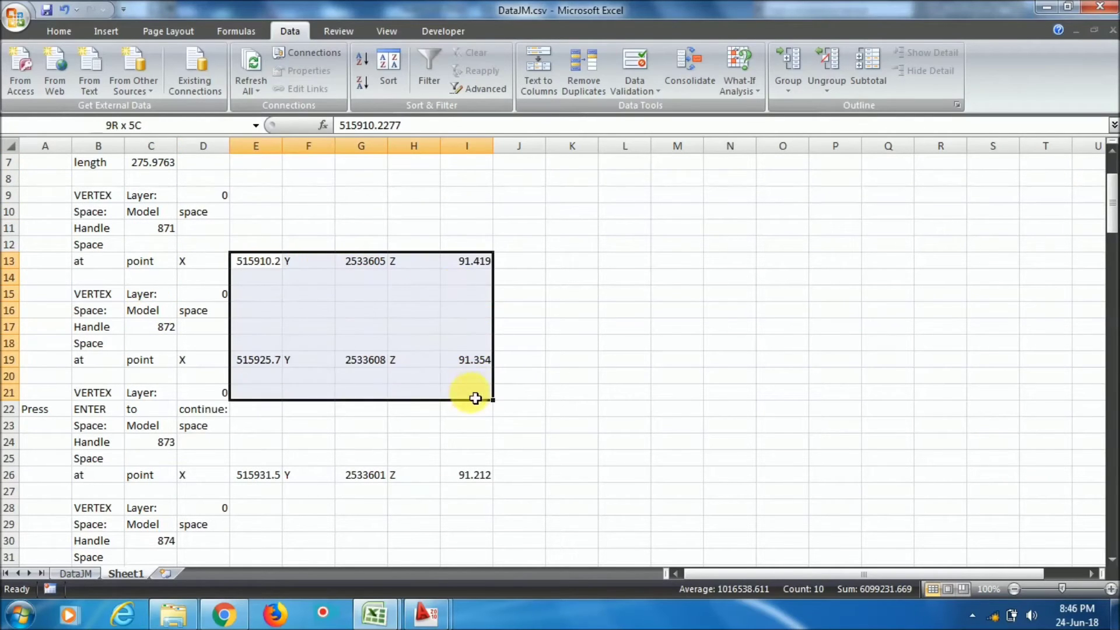
{"action": "left_click", "coordinate": [146, 278]}
Enter the heading FILTER in cell C1 above the split listing
{"action": "scroll", "coordinate": [145, 212], "scroll_direction": "up", "scroll_amount": 2}
{"action": "left_click", "coordinate": [155, 179]}
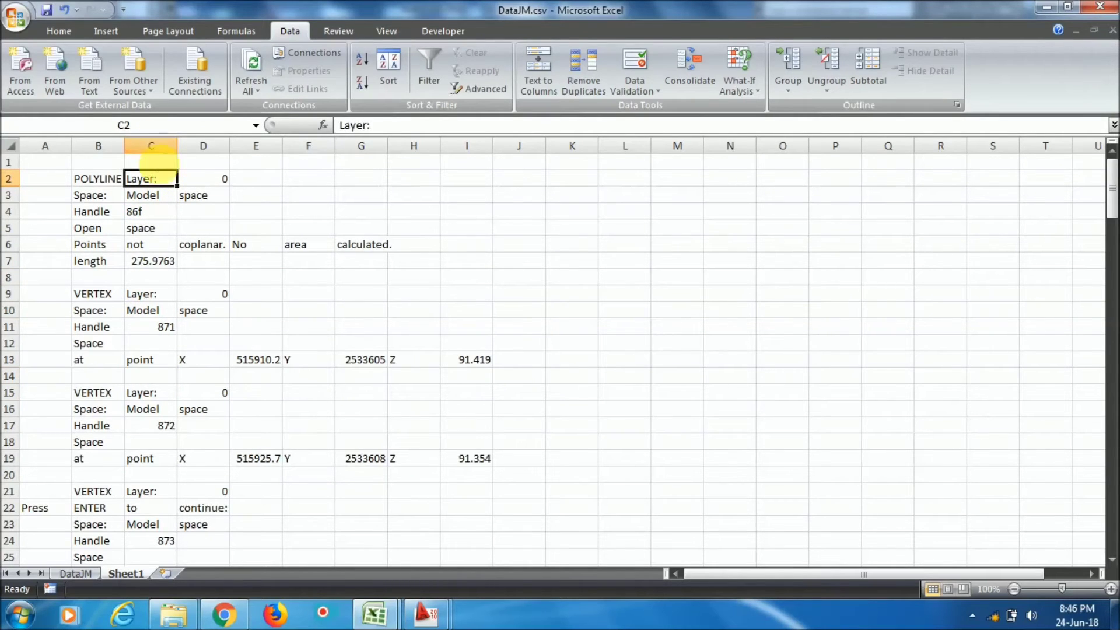
{"action": "left_click", "coordinate": [161, 165]}
{"action": "type", "text": "FILTER"}
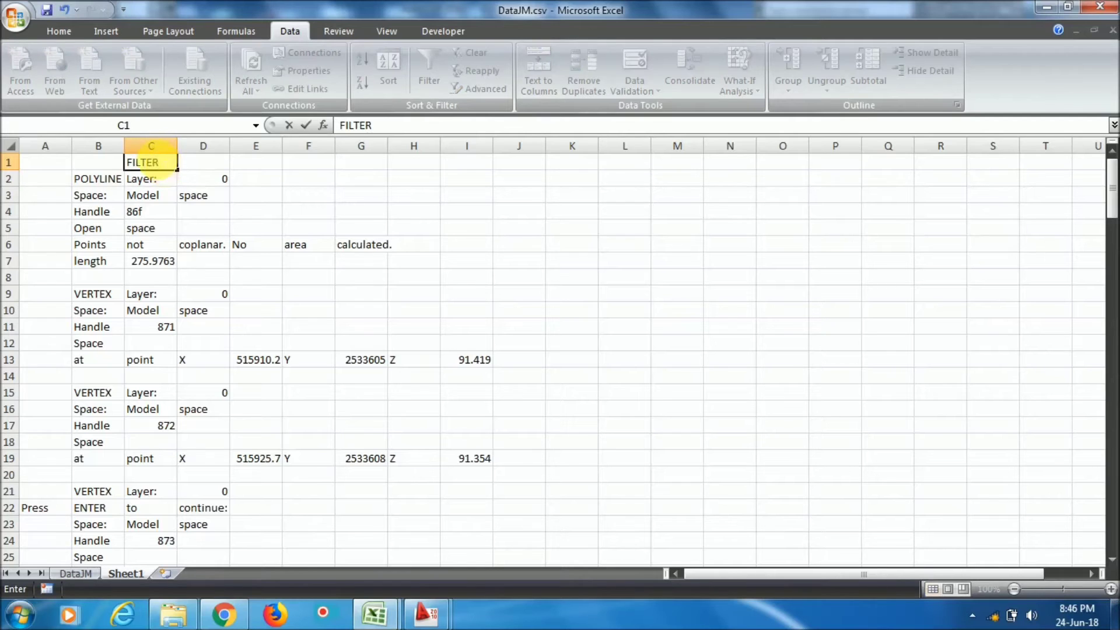
{"action": "key", "text": "Return"}
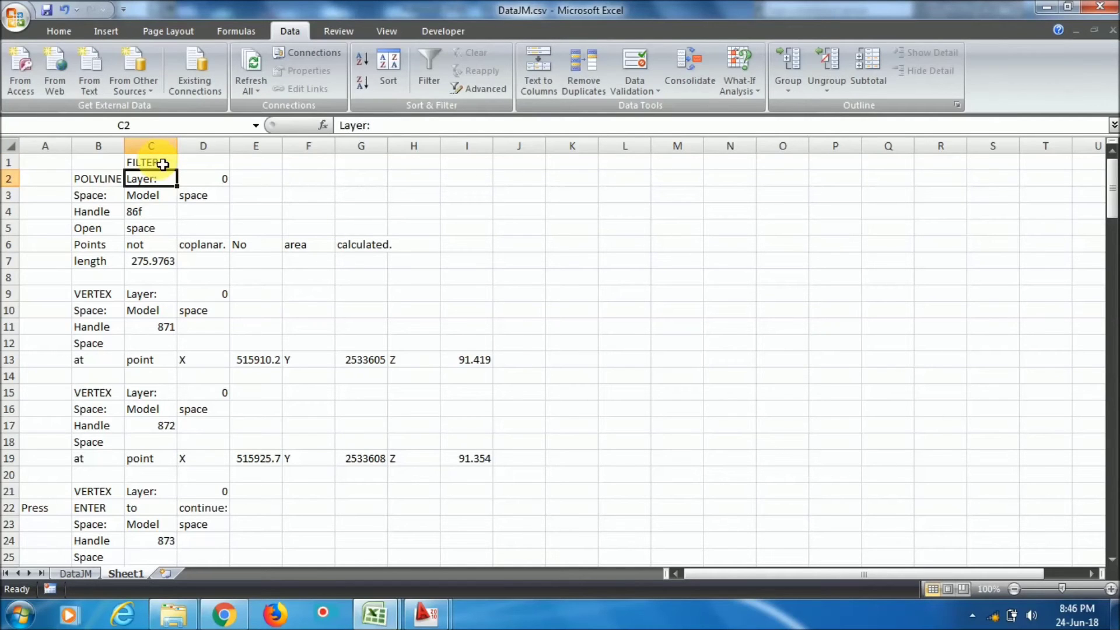
Turn on filtering for the whole of column C
{"action": "left_click", "coordinate": [157, 147]}
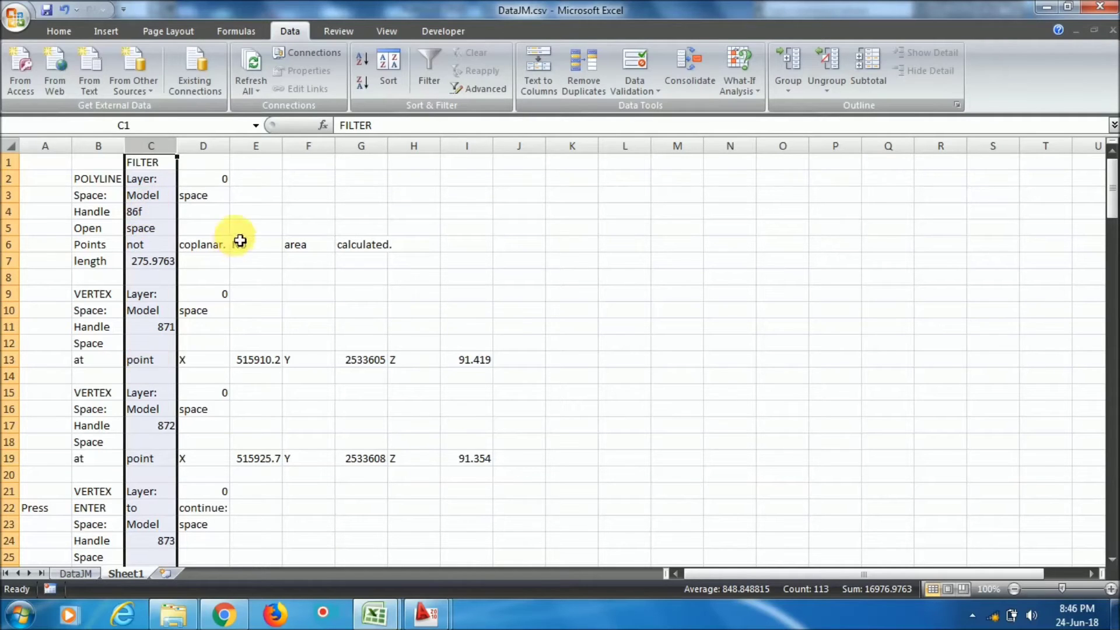
{"action": "left_click", "coordinate": [64, 31]}
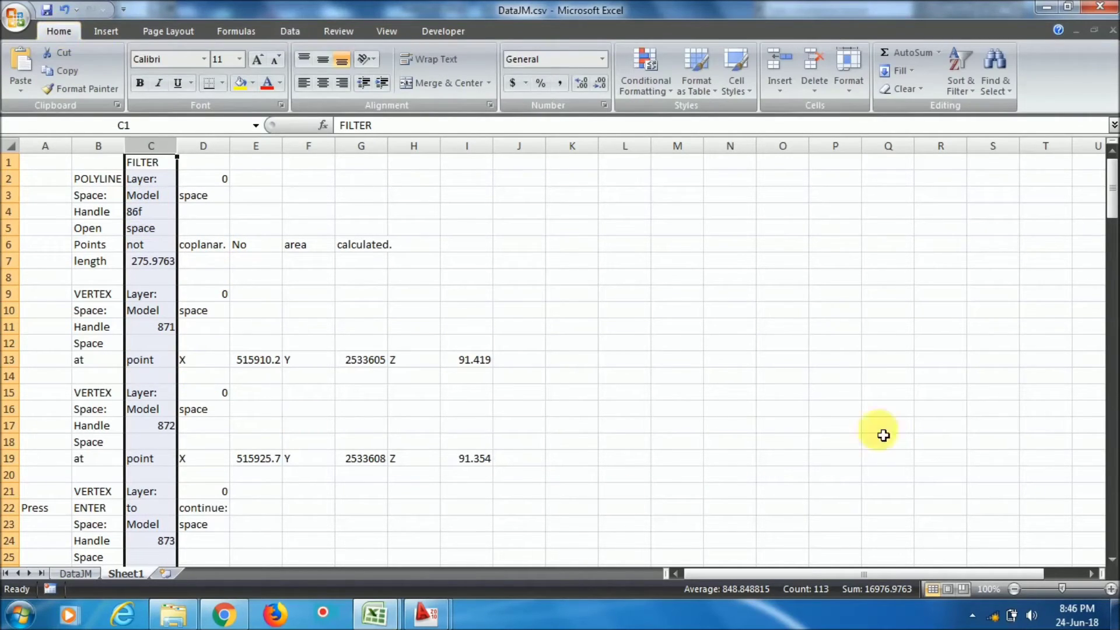
{"action": "left_click", "coordinate": [961, 91]}
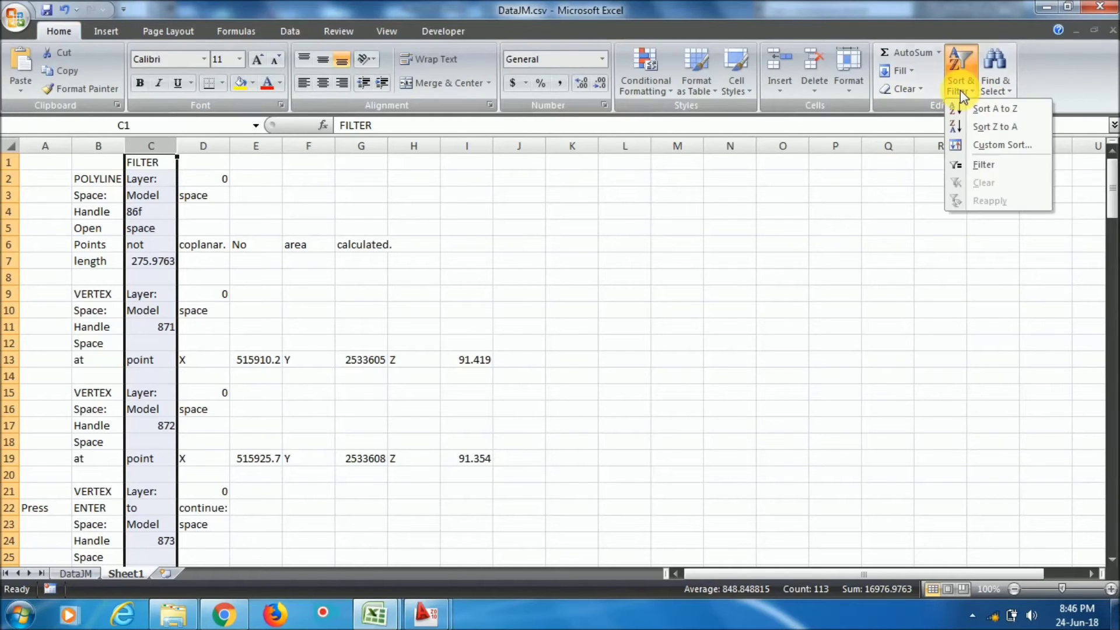
{"action": "left_click", "coordinate": [999, 164]}
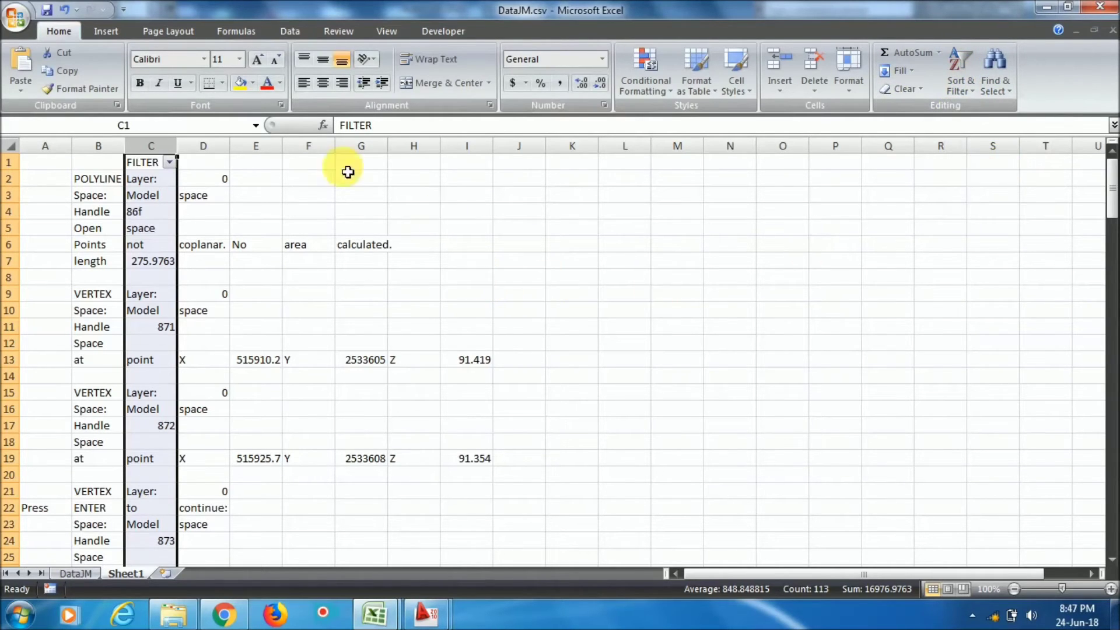
{"action": "left_click", "coordinate": [315, 226]}
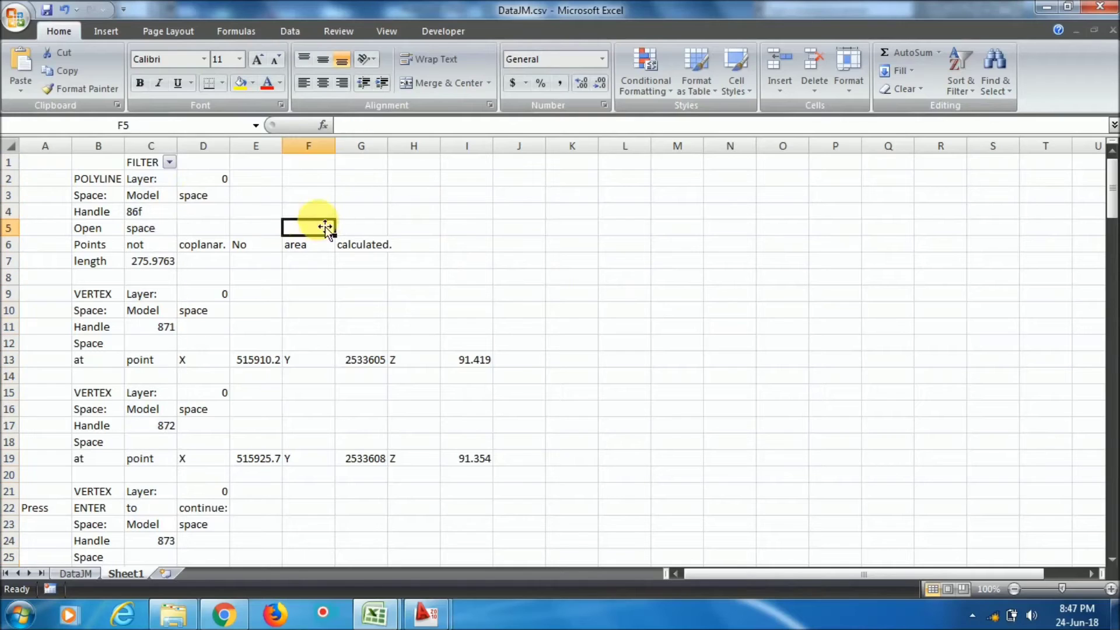
Filter column C to show only the "point" rows and look over the filtered coordinates
{"action": "left_click", "coordinate": [170, 162]}
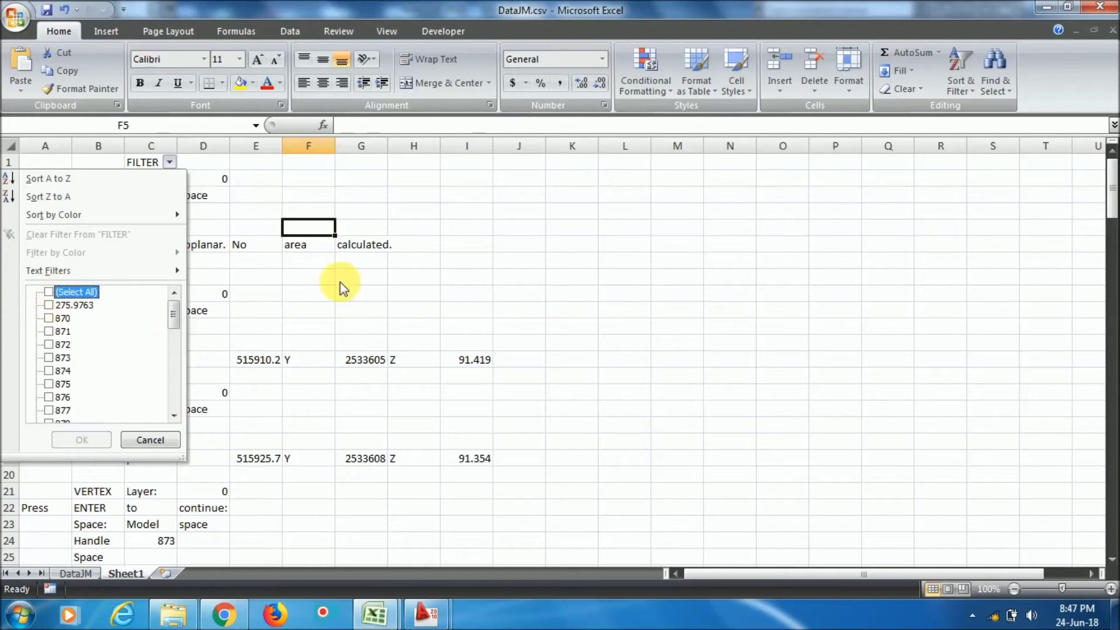
{"action": "left_click_drag", "start_coordinate": [182, 317], "coordinate": [188, 439]}
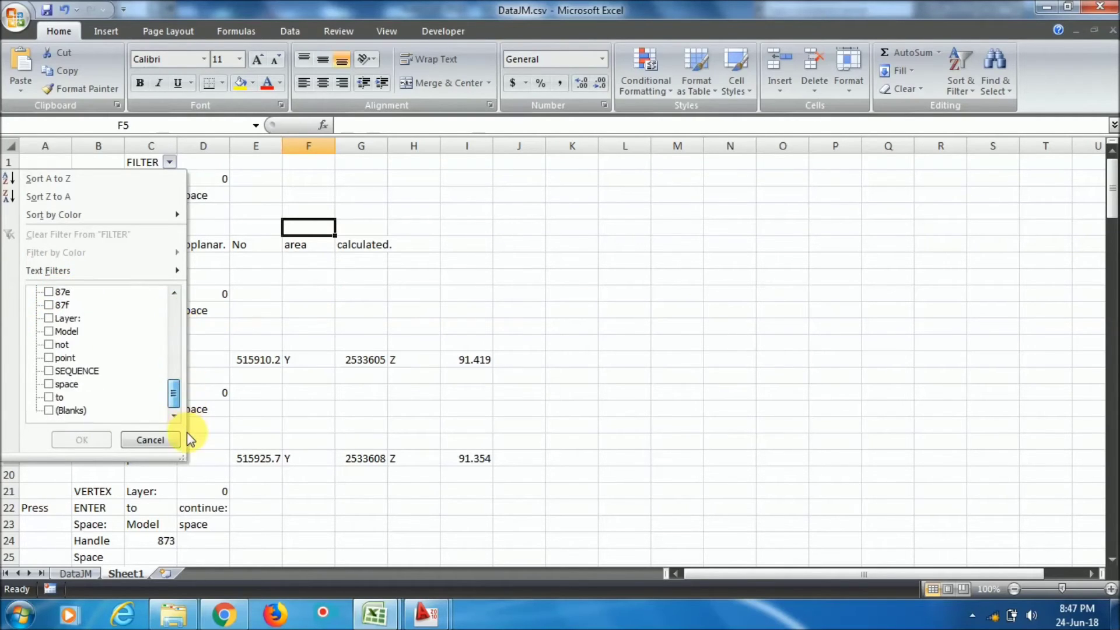
{"action": "left_click", "coordinate": [66, 359]}
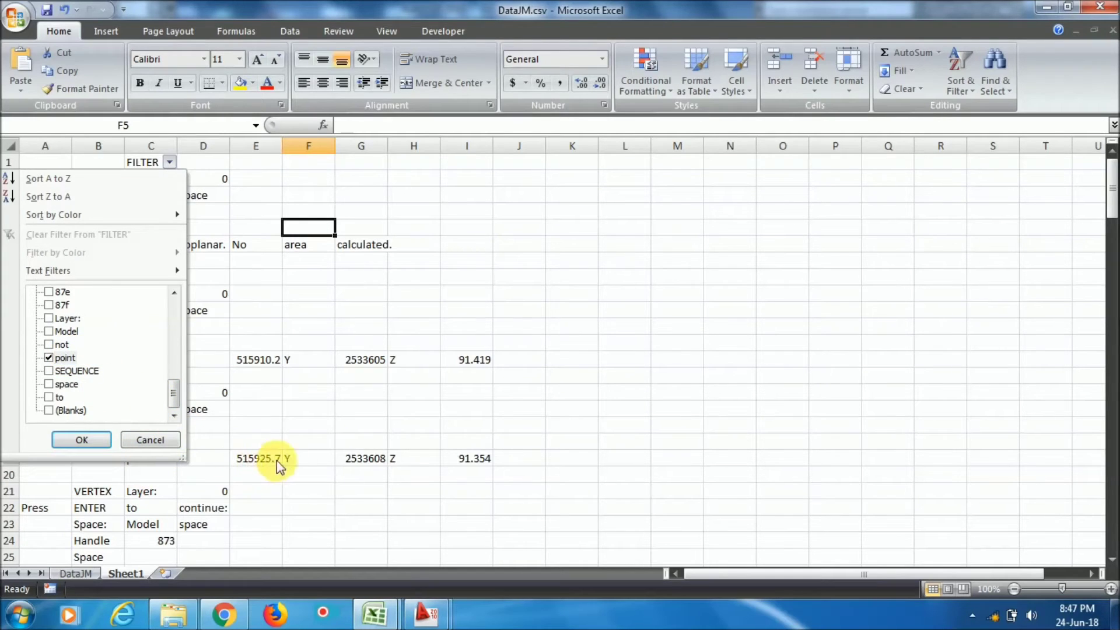
{"action": "left_click", "coordinate": [81, 440]}
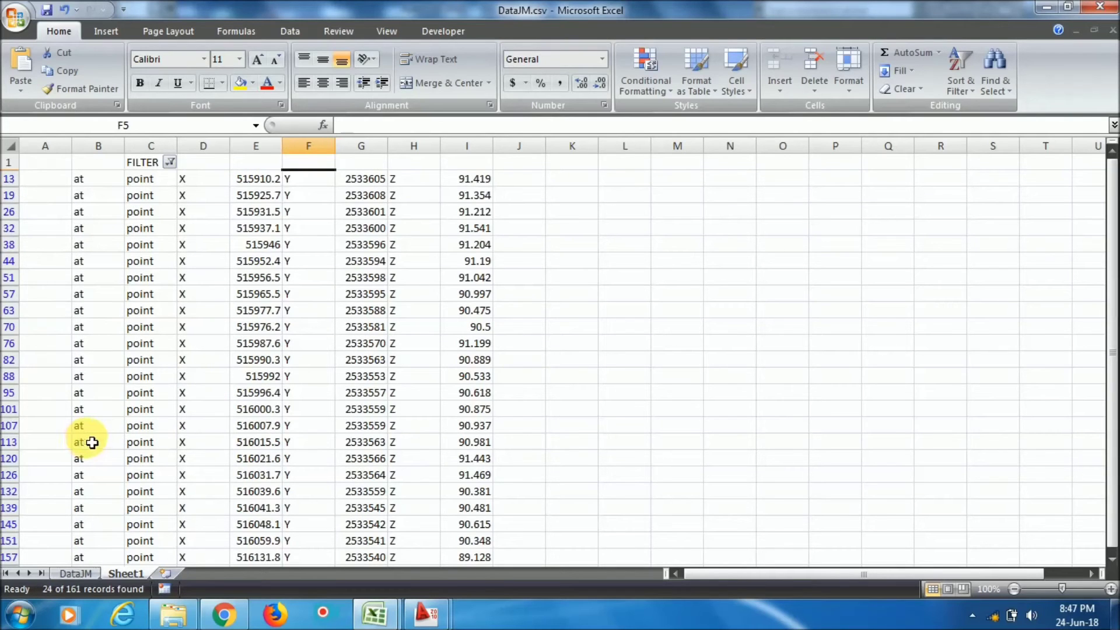
{"action": "left_click", "coordinate": [313, 228]}
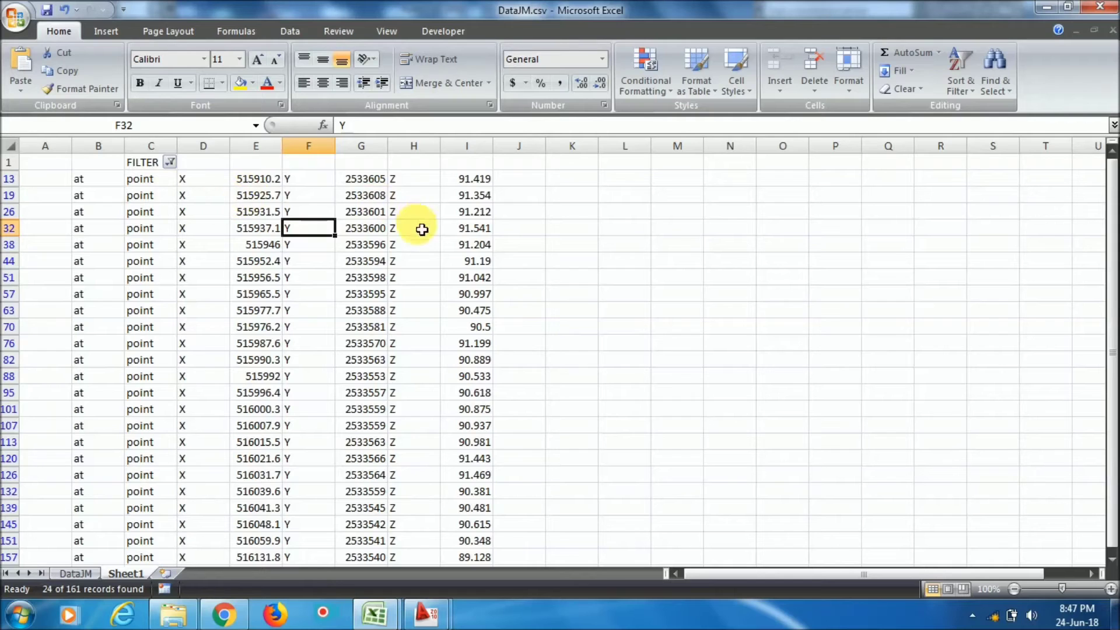
{"action": "scroll", "coordinate": [408, 231], "scroll_direction": "down", "scroll_amount": 1}
{"action": "scroll", "coordinate": [314, 401], "scroll_direction": "up", "scroll_amount": 1}
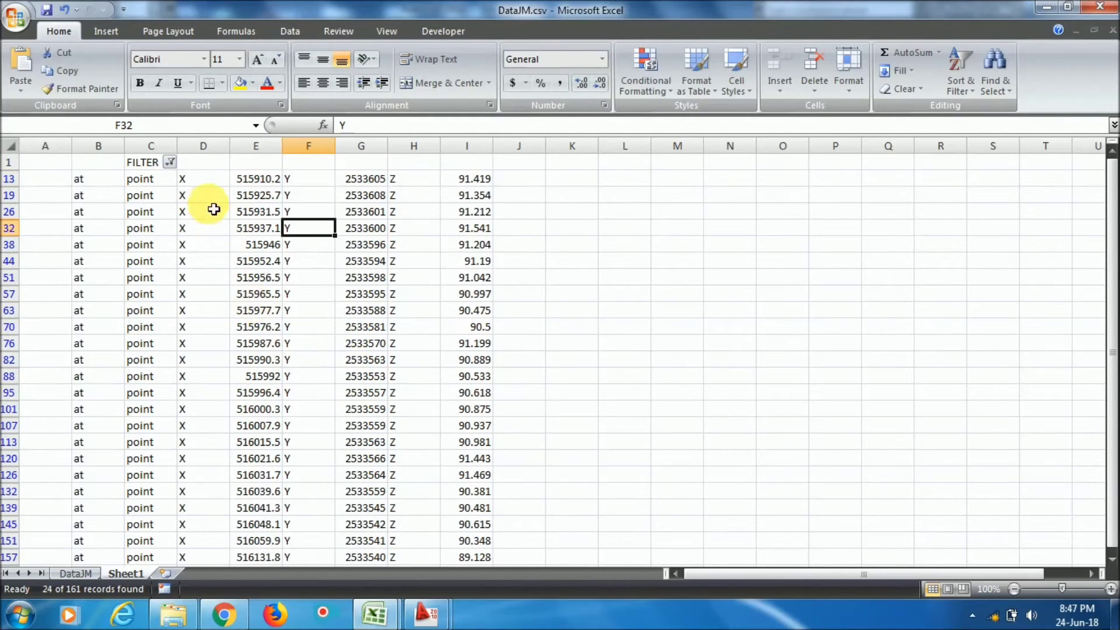
Copy the filtered coordinate cells from D13 to I157 and paste them into a new sheet starting at A2
{"action": "left_click_drag", "start_coordinate": [201, 183], "coordinate": [470, 469]}
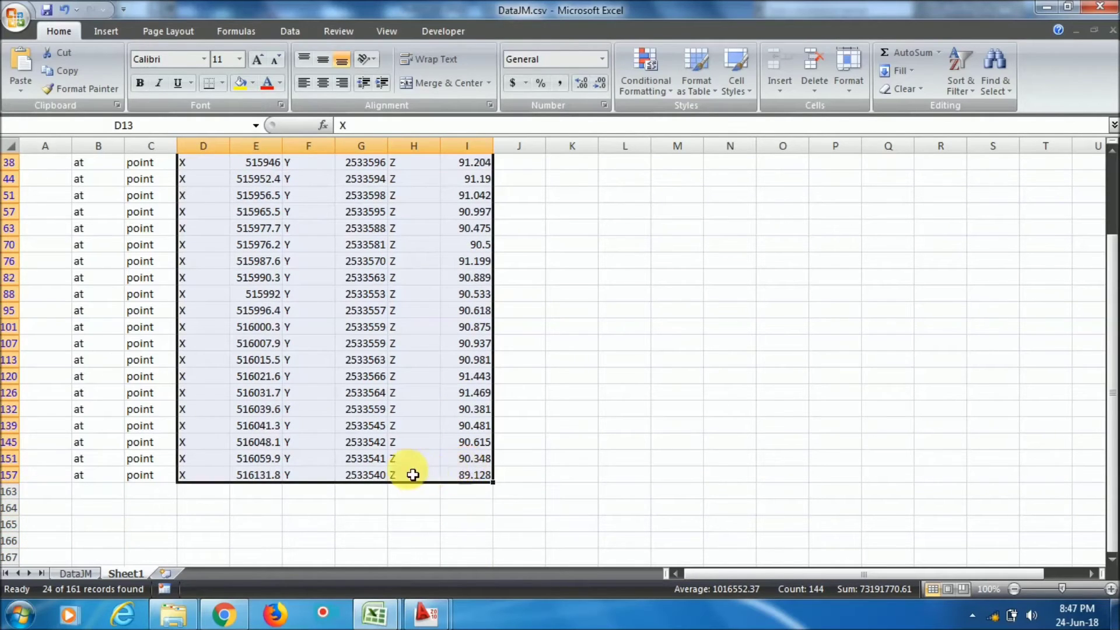
{"action": "scroll", "coordinate": [409, 467], "scroll_direction": "up", "scroll_amount": 2}
{"action": "right_click", "coordinate": [326, 252]}
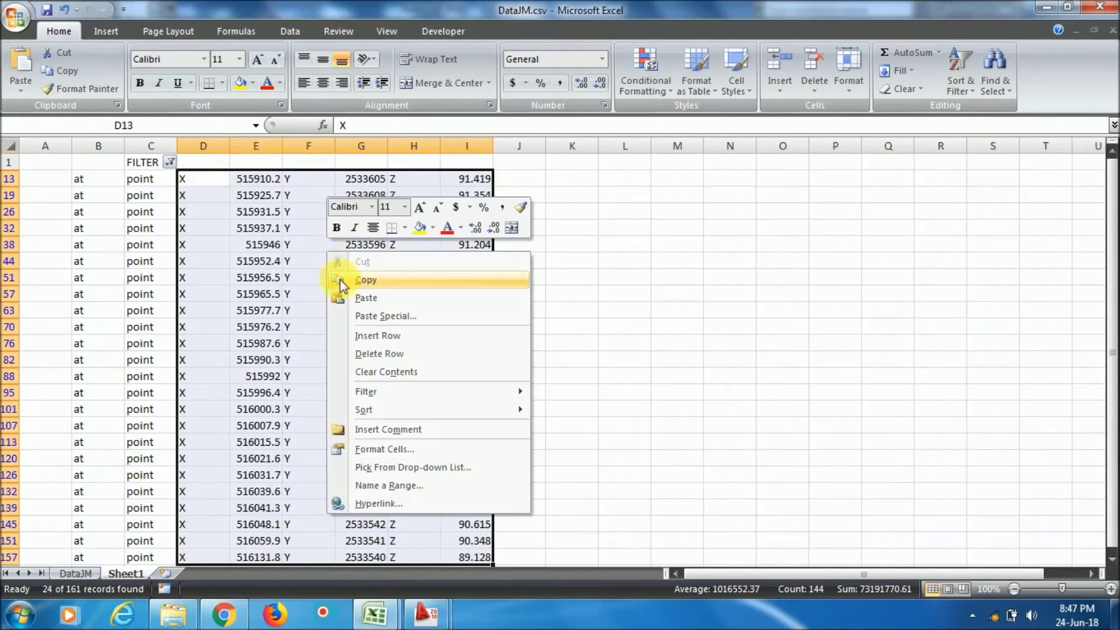
{"action": "left_click", "coordinate": [402, 281]}
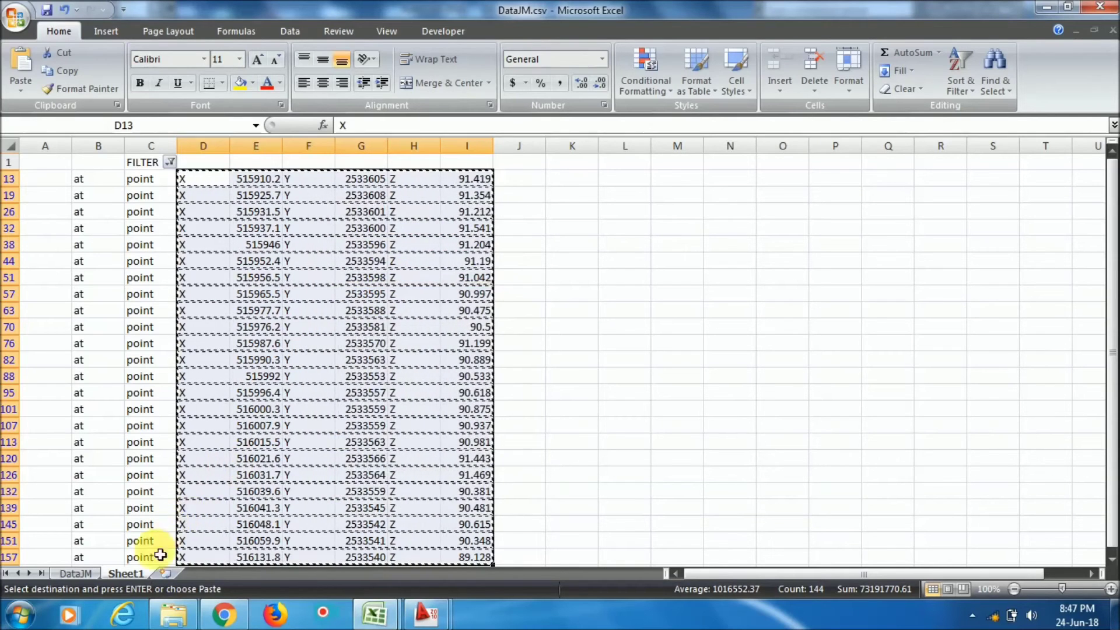
{"action": "left_click", "coordinate": [165, 574]}
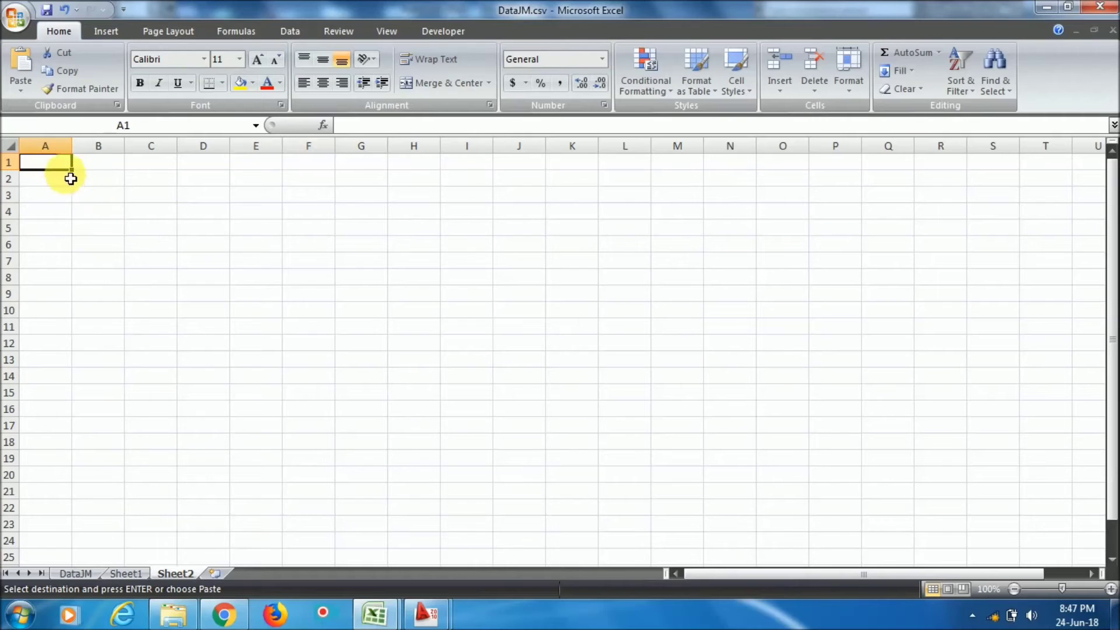
{"action": "right_click", "coordinate": [51, 184]}
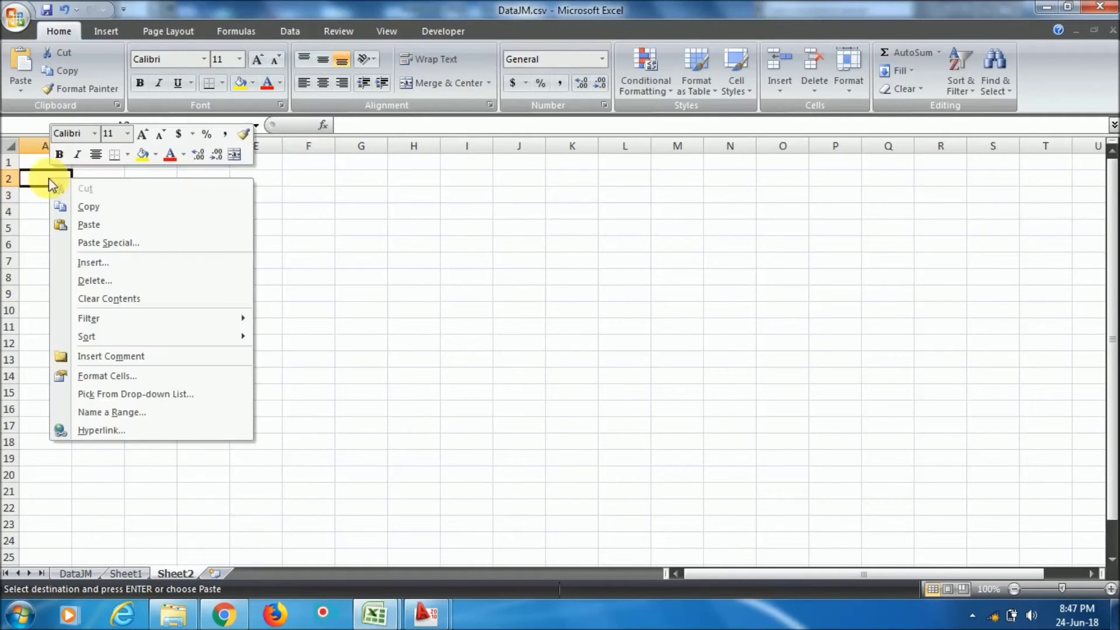
{"action": "left_click", "coordinate": [89, 225]}
Paste the copied coordinates at A2 and check the first row's X, Y and Z values
{"action": "left_click", "coordinate": [69, 185]}
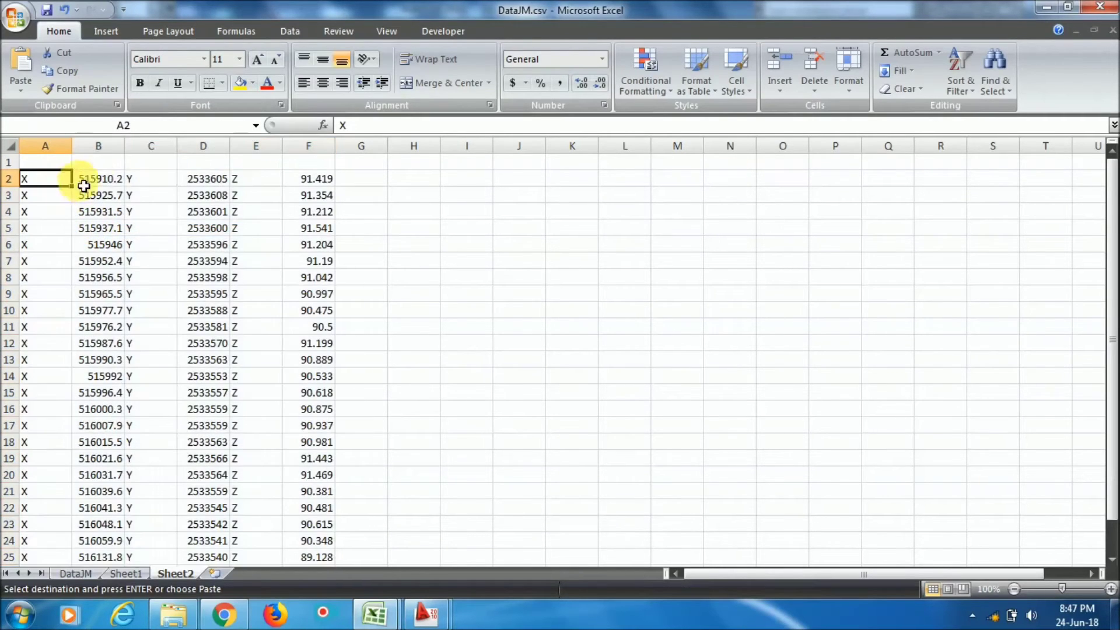
{"action": "left_click", "coordinate": [98, 181]}
{"action": "left_click", "coordinate": [211, 181]}
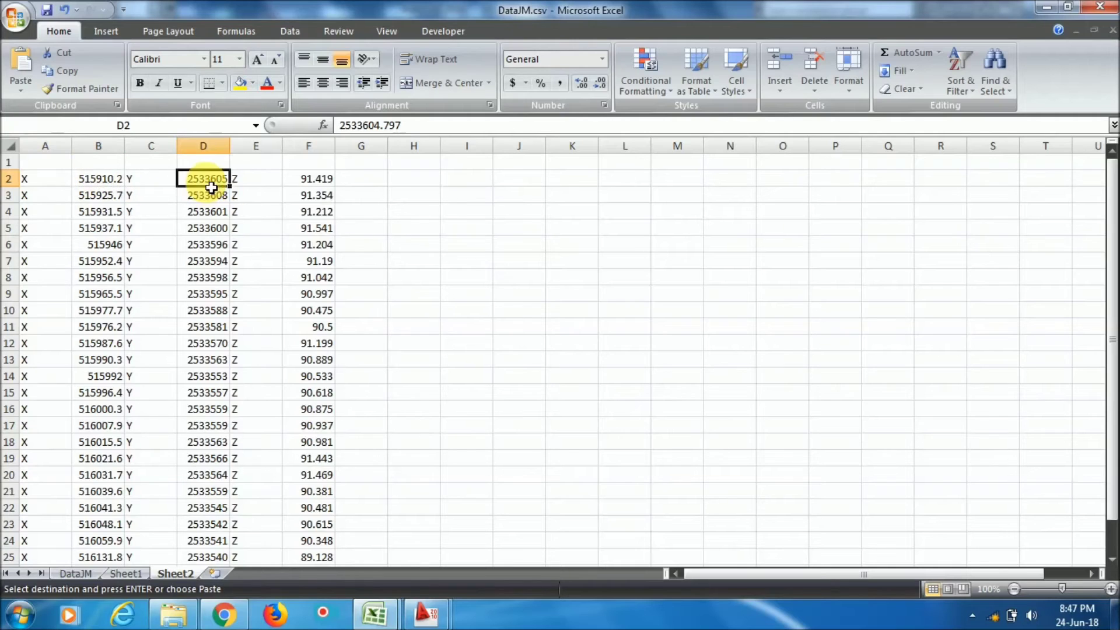
{"action": "left_click", "coordinate": [319, 184]}
Enter the headings Easting in B1, Northing in D1 and RL in F1 above the coordinate columns
{"action": "left_click", "coordinate": [102, 170]}
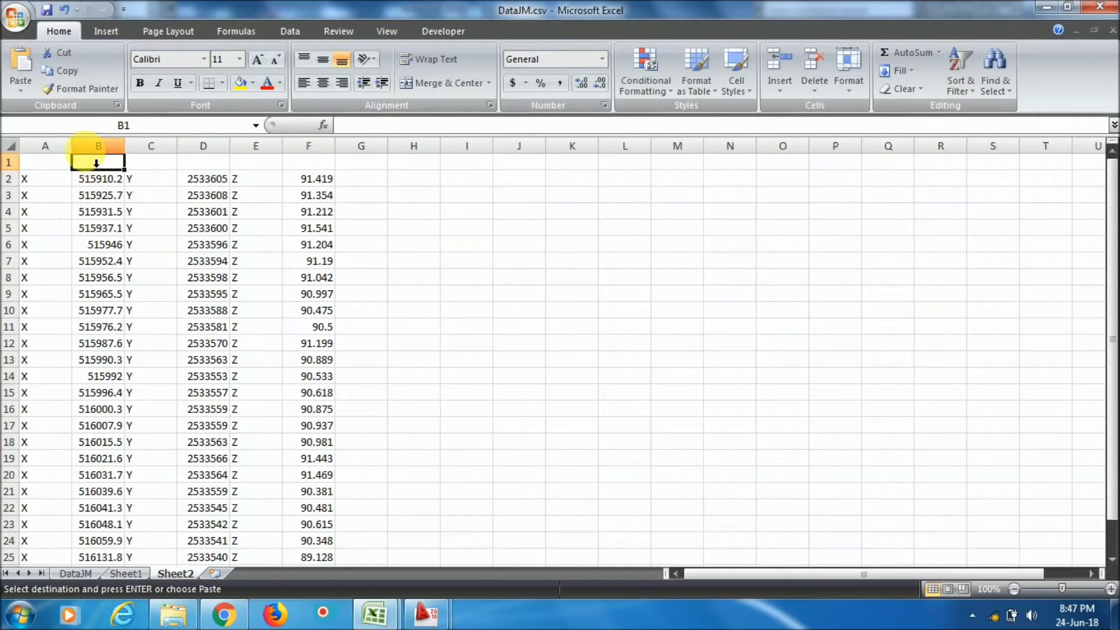
{"action": "type", "text": "eASTING"}
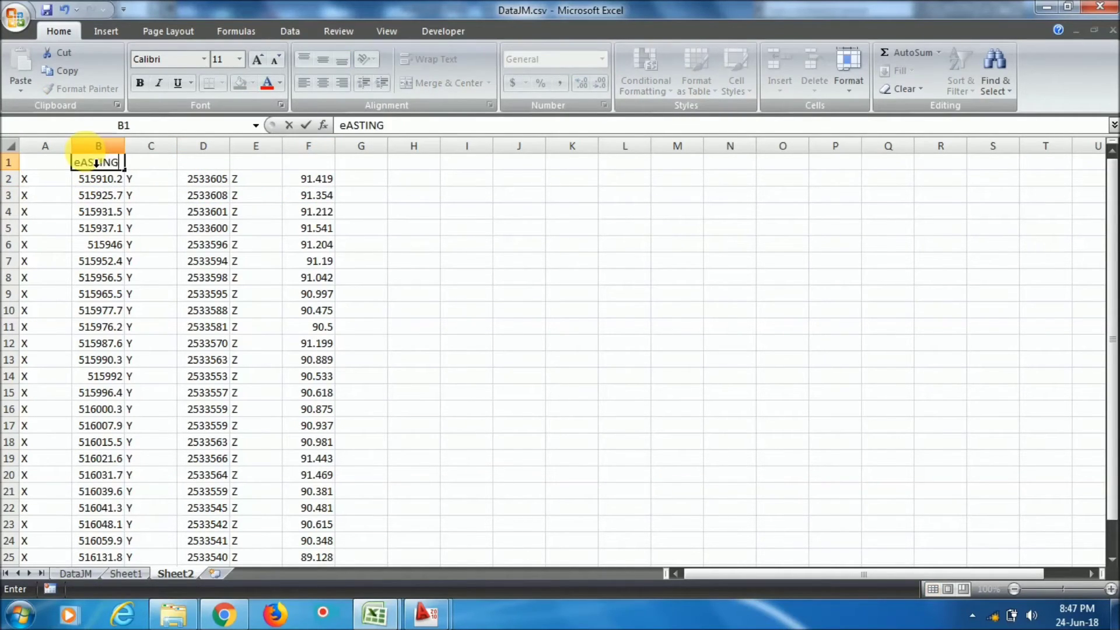
{"action": "key", "text": "Tab"}
{"action": "key", "text": "Tab"}
{"action": "type", "text": "No"}
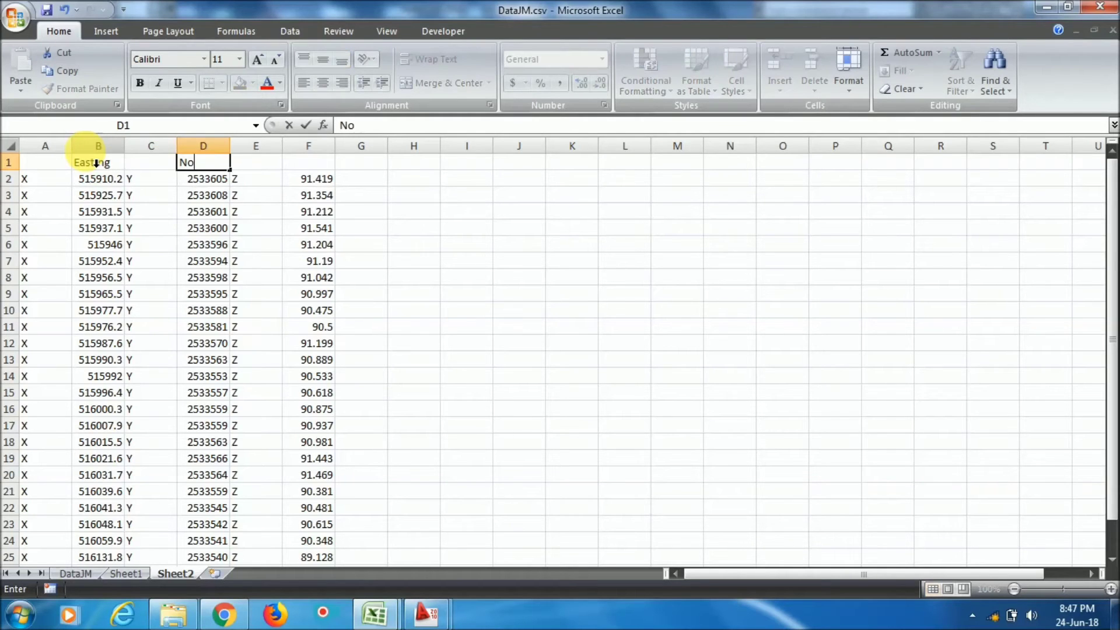
{"action": "key", "text": "Tab"}
{"action": "key", "text": "Tab"}
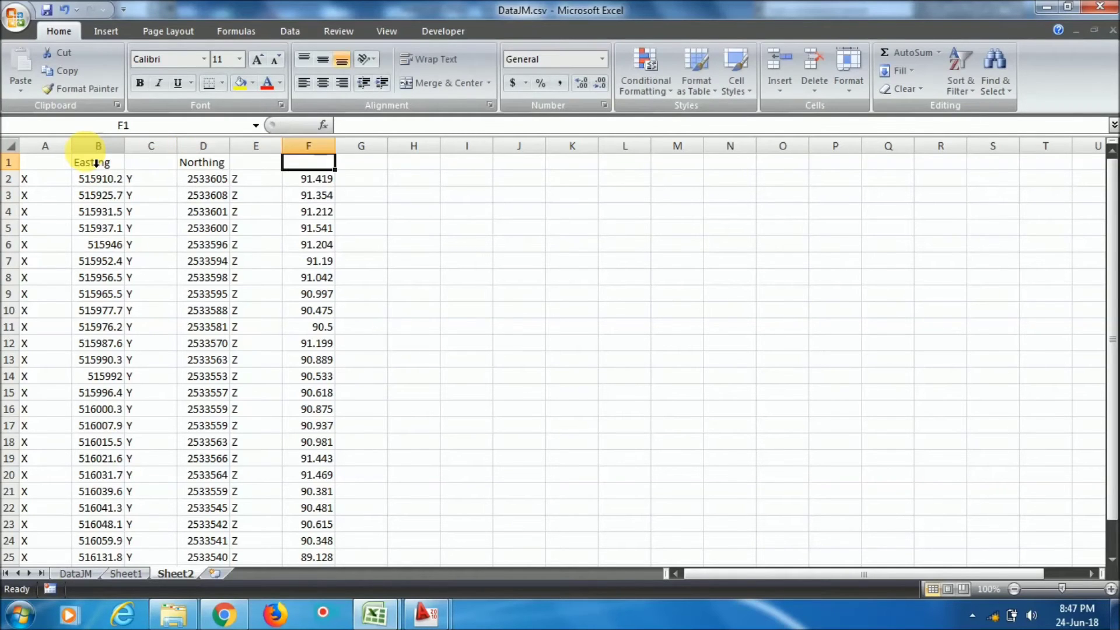
{"action": "type", "text": "RL"}
{"action": "key", "text": "Return"}
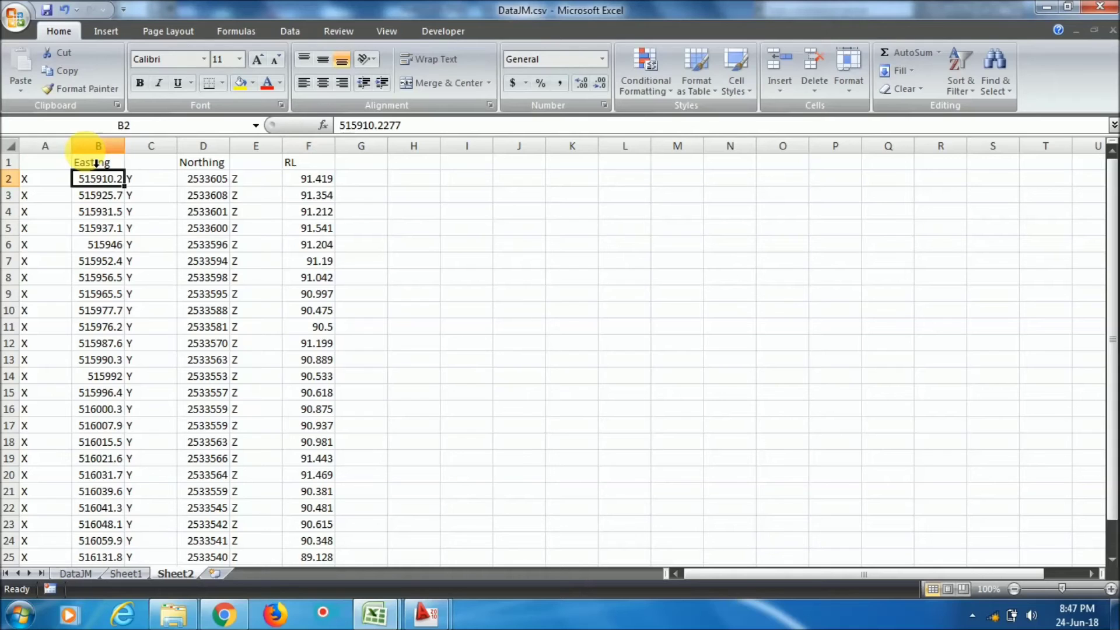
{"action": "left_click", "coordinate": [58, 178]}
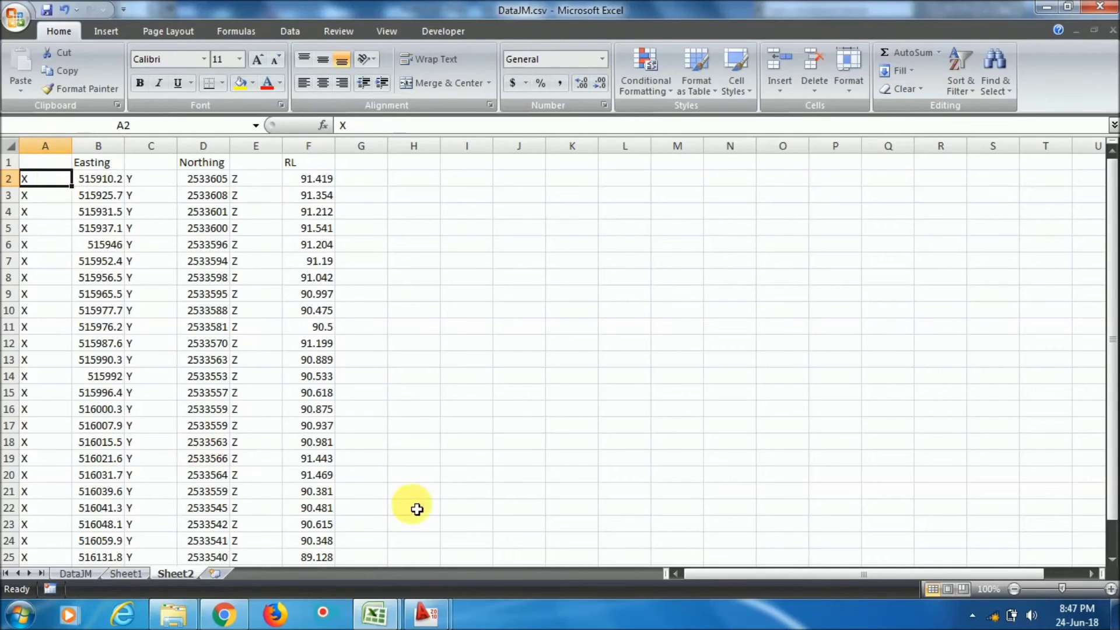
Switch to AutoCAD, select the 3D polyline and look closely at its first vertices
{"action": "mouse_move", "coordinate": [433, 623]}
{"action": "left_click", "coordinate": [330, 531]}
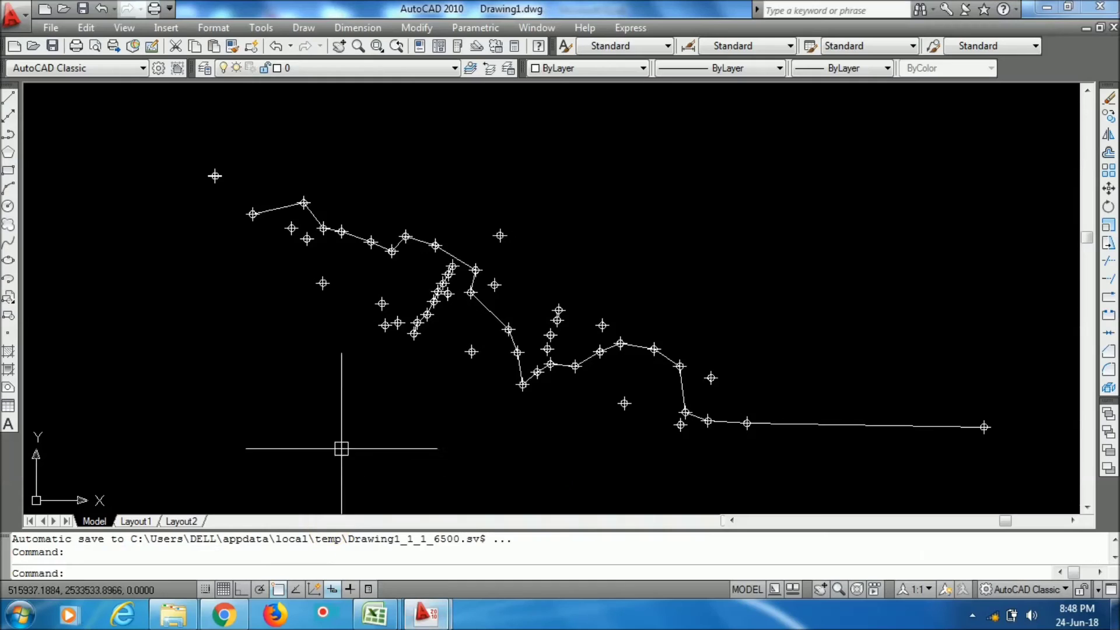
{"action": "left_click", "coordinate": [275, 207]}
{"action": "scroll", "coordinate": [260, 210], "scroll_direction": "up", "scroll_amount": 3}
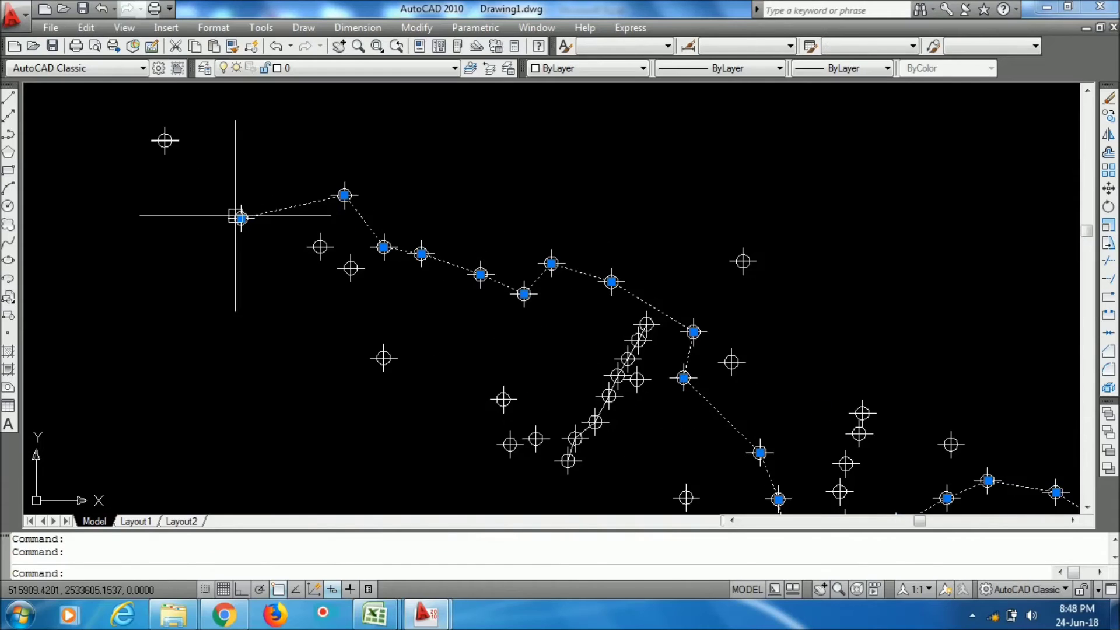
{"action": "scroll", "coordinate": [334, 198], "scroll_direction": "up", "scroll_amount": 4}
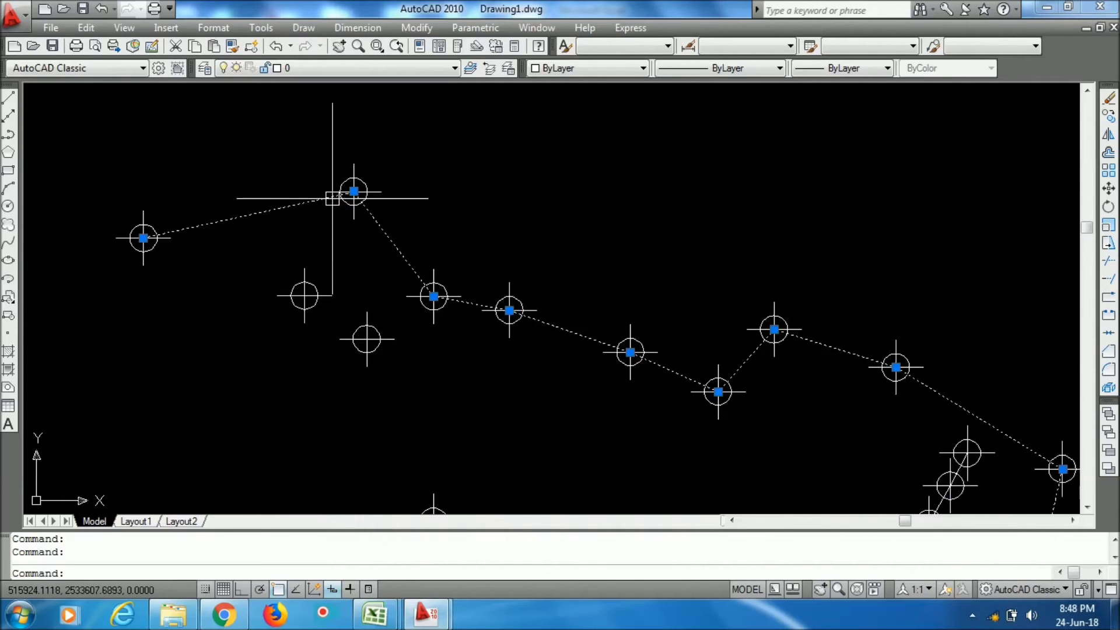
{"action": "left_click", "coordinate": [347, 203]}
{"action": "type", "text": "ID"}
{"action": "key", "text": "Return"}
{"action": "key", "text": "Escape"}
{"action": "key", "text": "Escape"}
{"action": "key", "text": "Escape"}
Query the coordinates of the polyline's second vertex with the ID command and read its Y value
{"action": "left_click", "coordinate": [359, 204]}
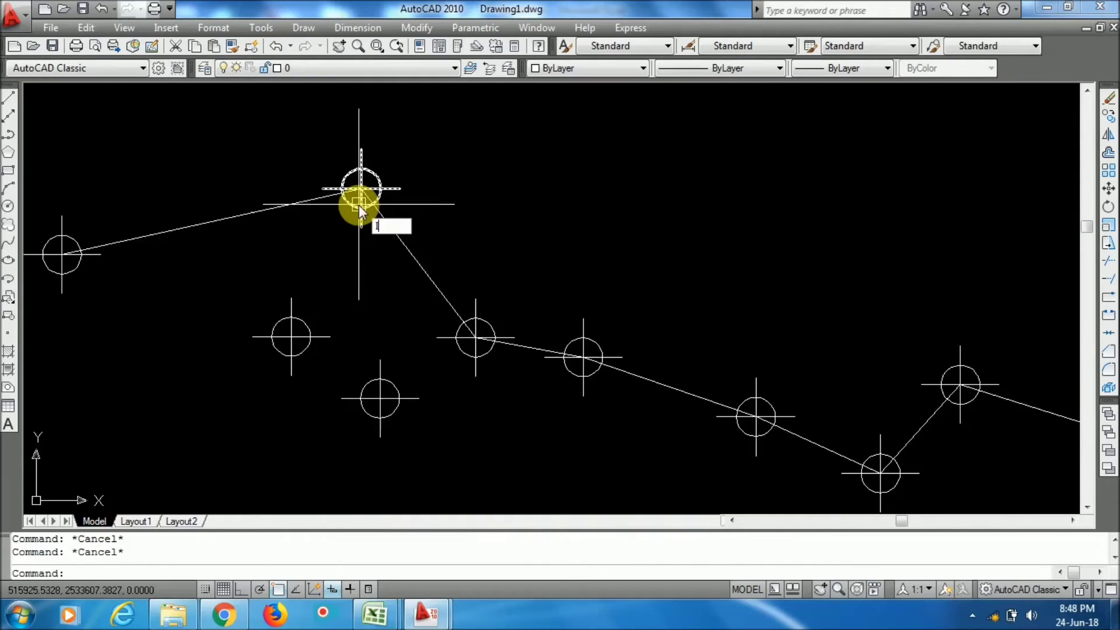
{"action": "type", "text": "ID"}
{"action": "key", "text": "Return"}
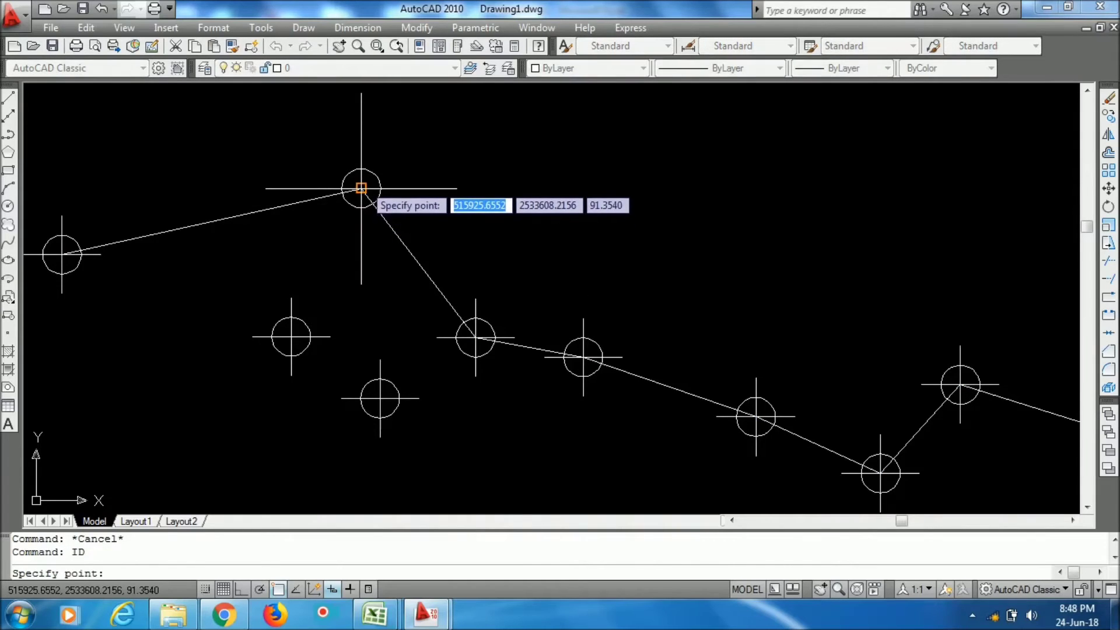
{"action": "left_click", "coordinate": [363, 185]}
{"action": "left_click", "coordinate": [295, 551]}
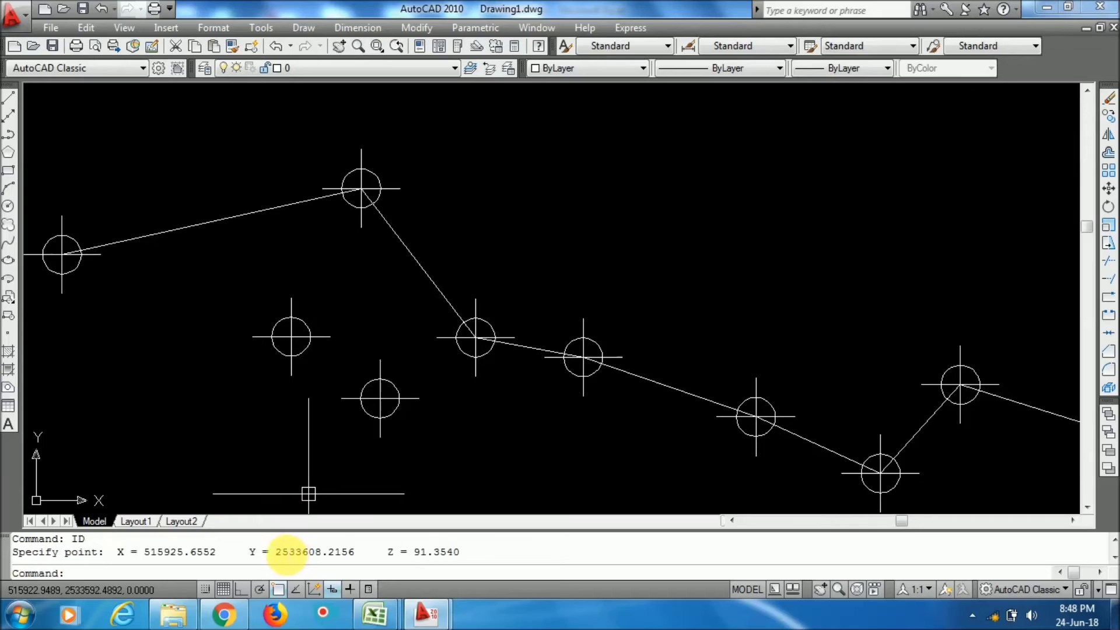
{"action": "left_click_drag", "start_coordinate": [292, 551], "coordinate": [337, 552]}
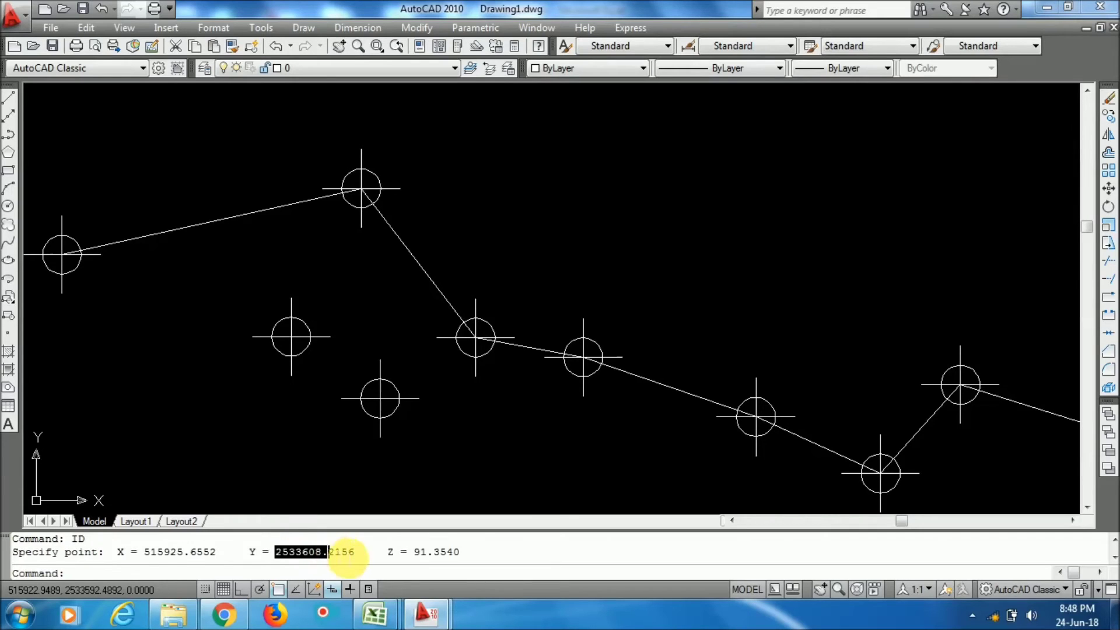
{"action": "left_click", "coordinate": [357, 552]}
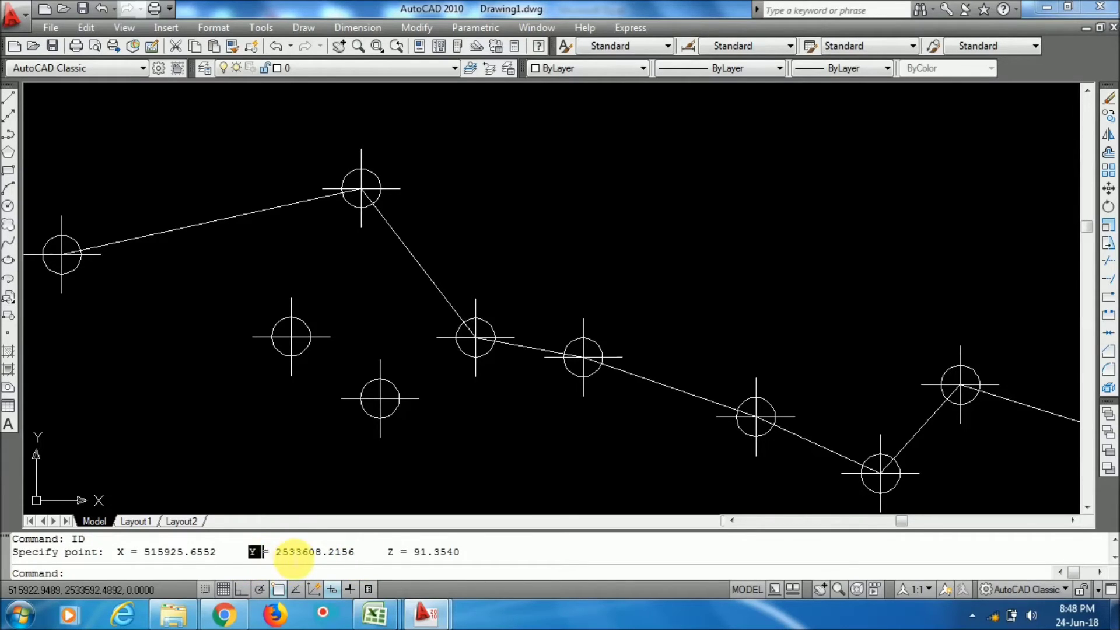
Return to DataJM.csv in Excel, widen the Easting and Northing columns and show cell D3 with four decimals
{"action": "mouse_move", "coordinate": [376, 610]}
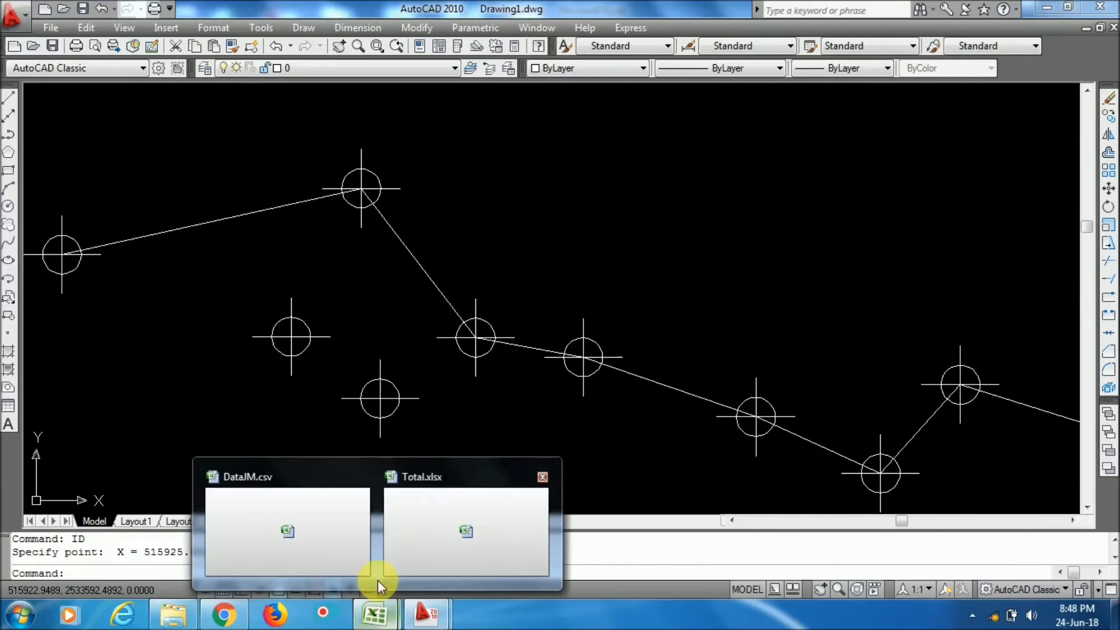
{"action": "left_click", "coordinate": [365, 532]}
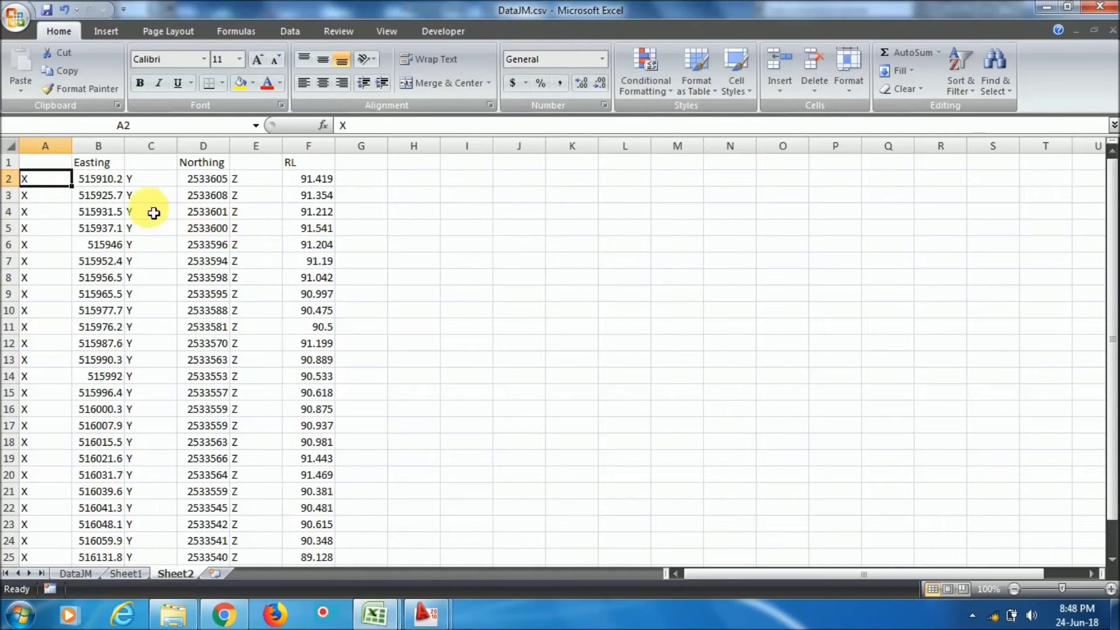
{"action": "left_click", "coordinate": [99, 195]}
{"action": "left_click_drag", "start_coordinate": [124, 146], "coordinate": [169, 148]}
{"action": "left_click_drag", "start_coordinate": [285, 152], "coordinate": [341, 153]}
{"action": "left_click", "coordinate": [308, 201]}
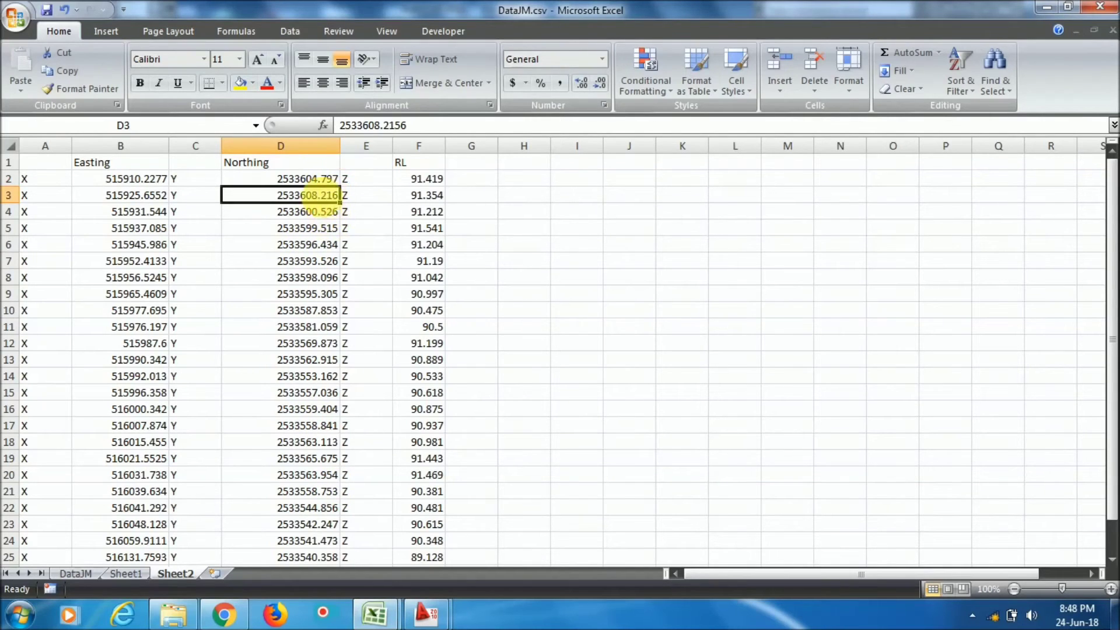
{"action": "left_click", "coordinate": [586, 83]}
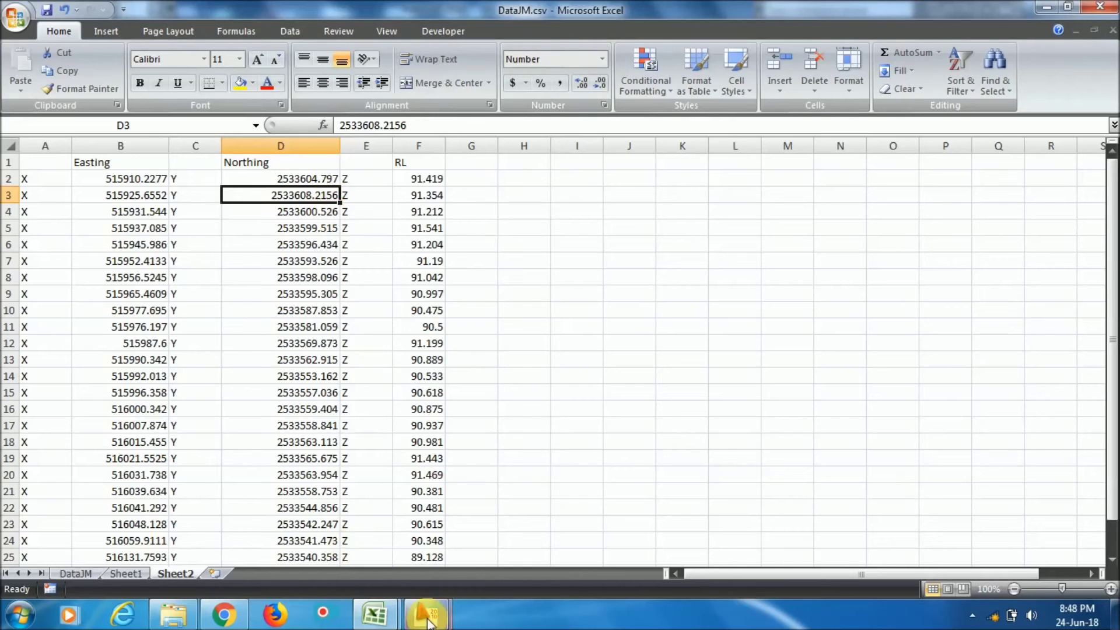
Switch to AutoCAD, compare the queried Y coordinate with the sheet and select the whole polyline
{"action": "mouse_move", "coordinate": [425, 613]}
{"action": "left_click", "coordinate": [317, 548]}
{"action": "left_click_drag", "start_coordinate": [332, 557], "coordinate": [370, 544]}
{"action": "scroll", "coordinate": [353, 292], "scroll_direction": "down", "scroll_amount": 5}
{"action": "scroll", "coordinate": [354, 292], "scroll_direction": "down", "scroll_amount": 2}
{"action": "key", "text": "Escape"}
{"action": "left_click", "coordinate": [302, 243]}
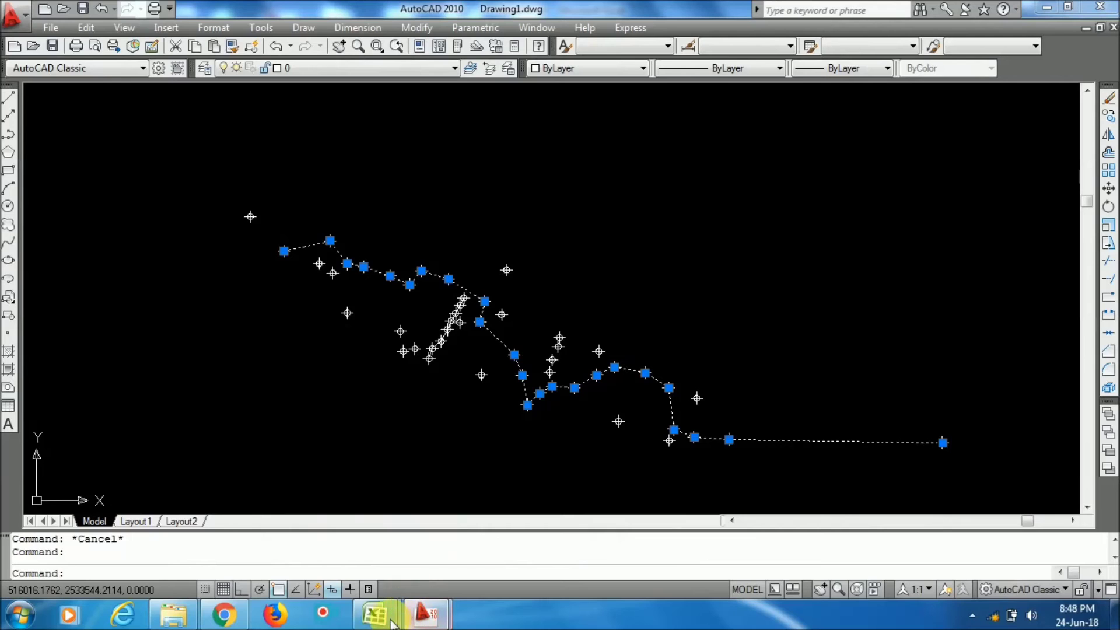
Switch back to DataJM.csv in Excel and replace the X labels in A2 and A3 with 1 and 2
{"action": "mouse_move", "coordinate": [397, 619]}
{"action": "left_click", "coordinate": [308, 520]}
{"action": "left_click", "coordinate": [200, 314]}
{"action": "left_click", "coordinate": [99, 178]}
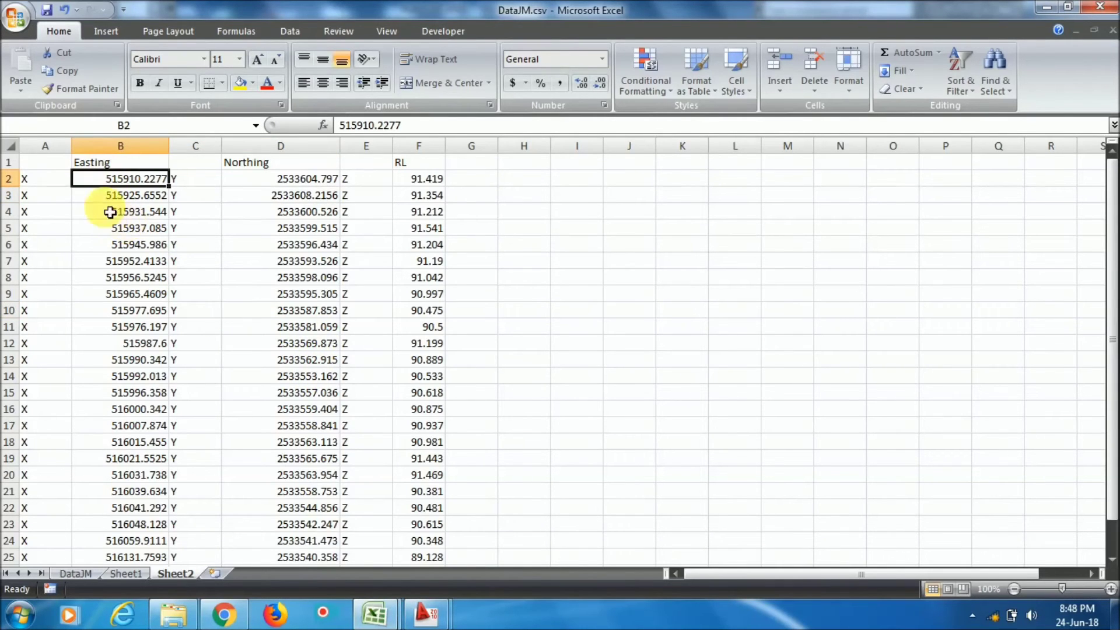
{"action": "left_click", "coordinate": [47, 185]}
{"action": "type", "text": "1"}
{"action": "key", "text": "Return"}
{"action": "type", "text": "2"}
{"action": "key", "text": "Return"}
Extend the serial numbers in column A down to 24 in A25 and check the end of the list
{"action": "left_click", "coordinate": [68, 179]}
{"action": "left_click_drag", "start_coordinate": [75, 178], "coordinate": [73, 206]}
{"action": "left_click", "coordinate": [69, 176]}
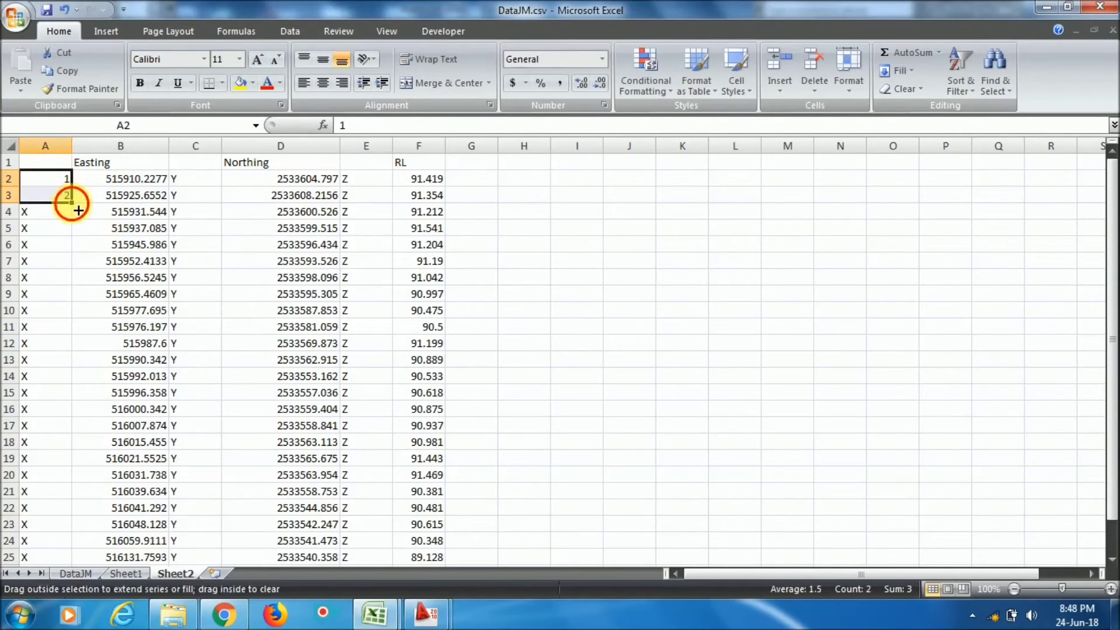
{"action": "double_click", "coordinate": [73, 205]}
{"action": "scroll", "coordinate": [120, 235], "scroll_direction": "down", "scroll_amount": 4}
{"action": "left_click", "coordinate": [163, 360]}
{"action": "scroll", "coordinate": [225, 348], "scroll_direction": "up", "scroll_amount": 4}
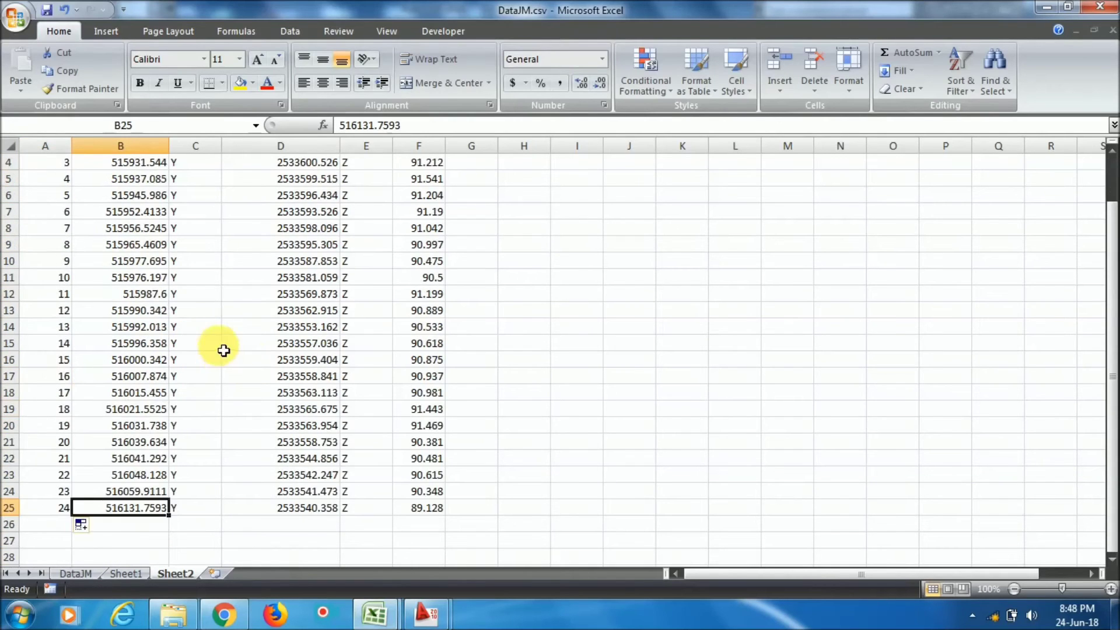
Delete the two columns that contain only the Y and Z labels
{"action": "left_click", "coordinate": [203, 182]}
{"action": "left_click", "coordinate": [199, 147]}
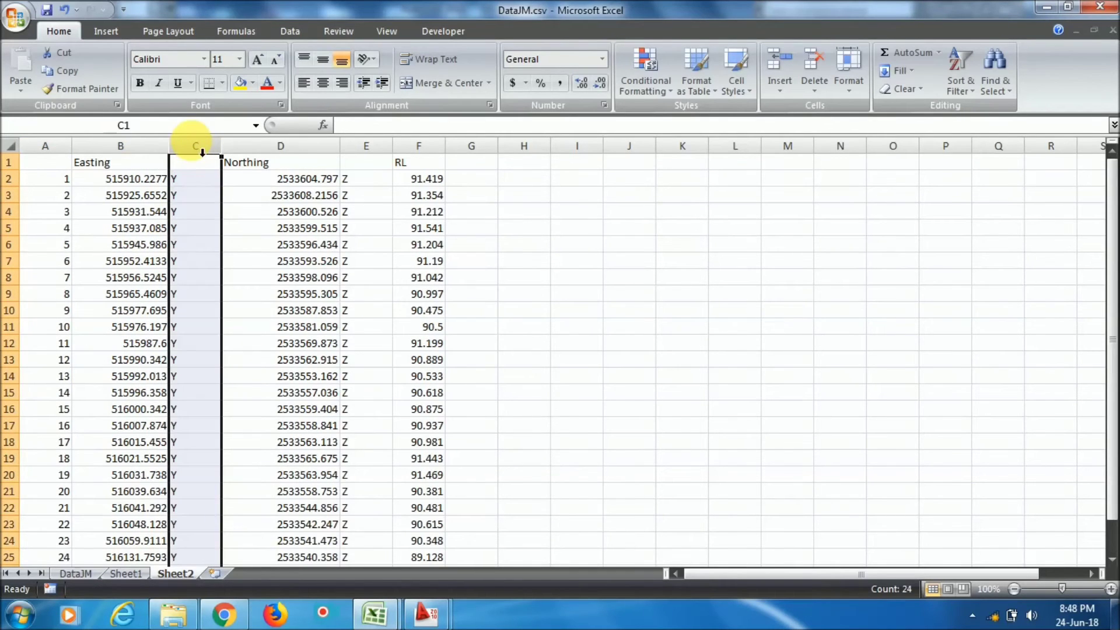
{"action": "key", "text": "ctrl+minus"}
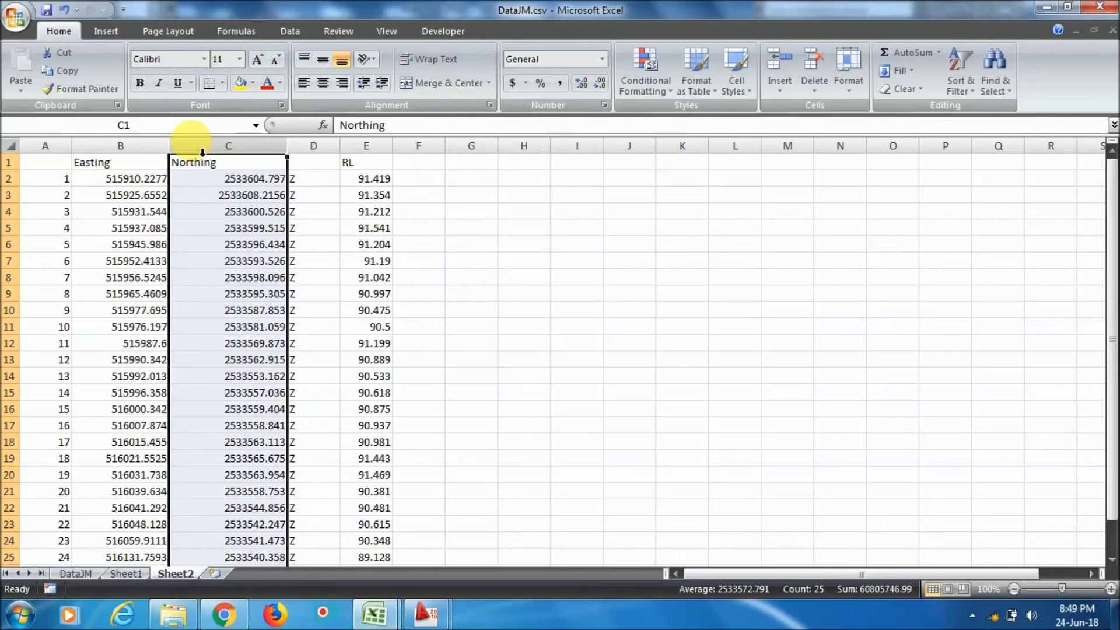
{"action": "left_click", "coordinate": [202, 149]}
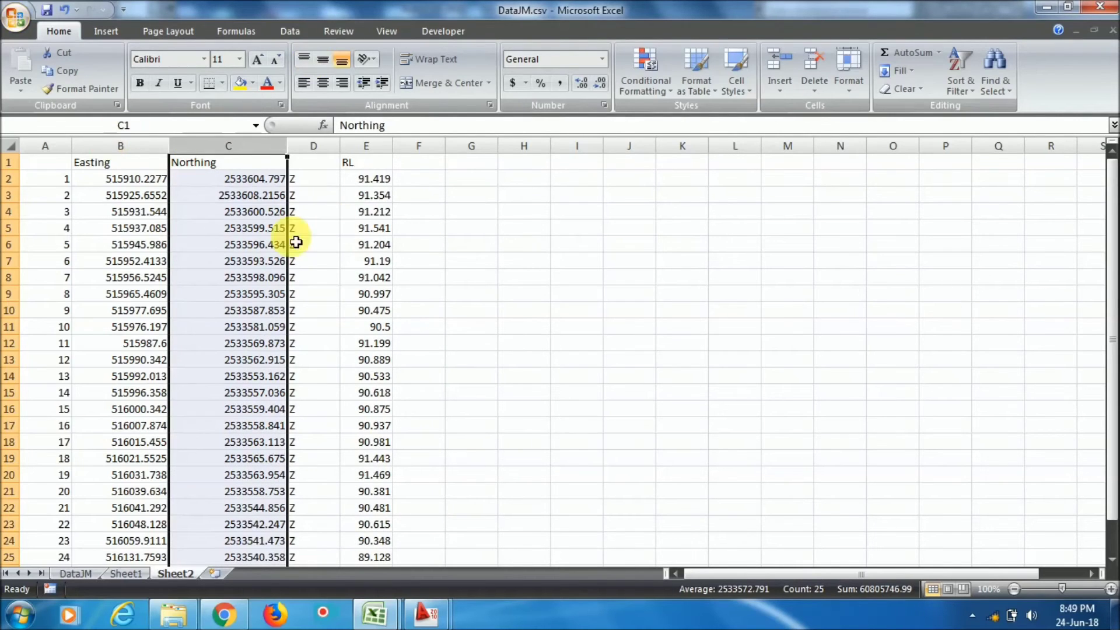
{"action": "left_click", "coordinate": [328, 163]}
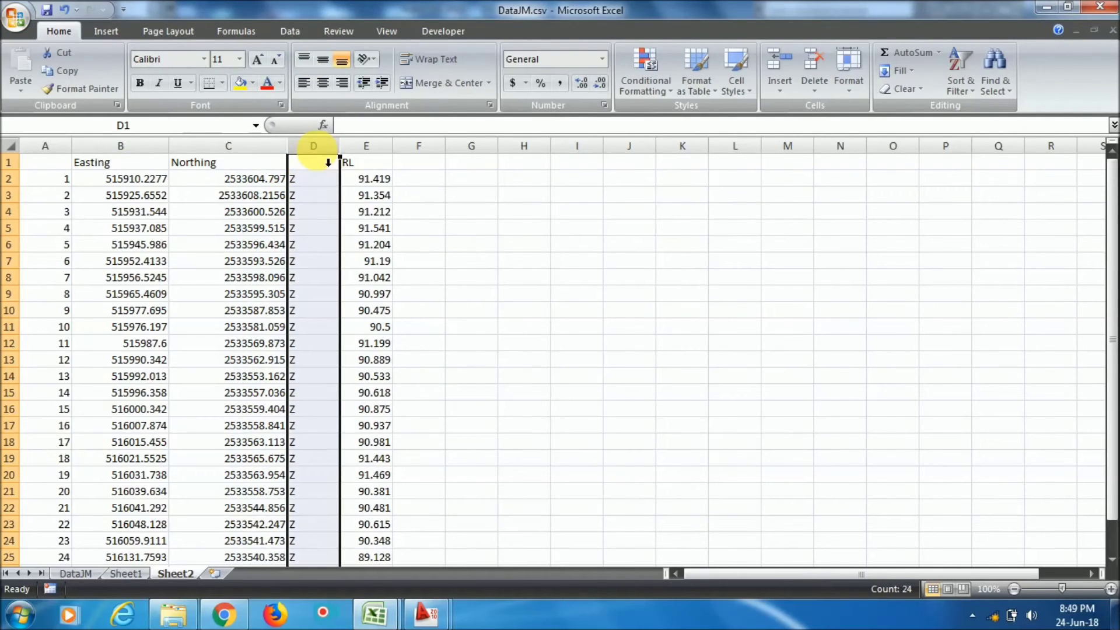
{"action": "key", "text": "ctrl+minus"}
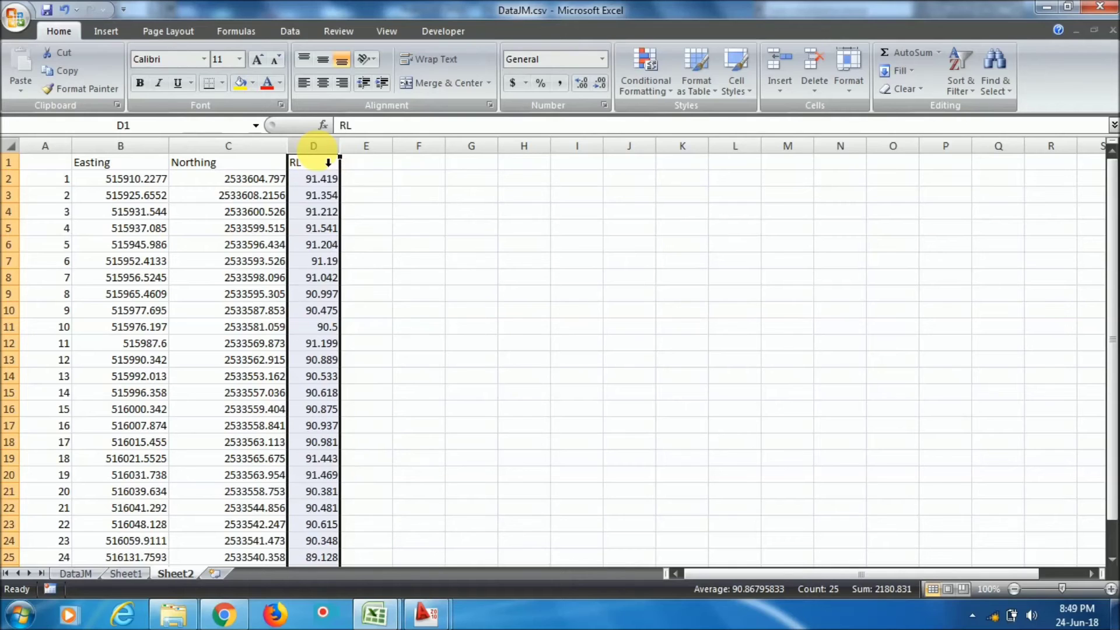
Autofit the Northing column and give the Easting and Northing columns an equal, wider width
{"action": "left_click", "coordinate": [164, 195]}
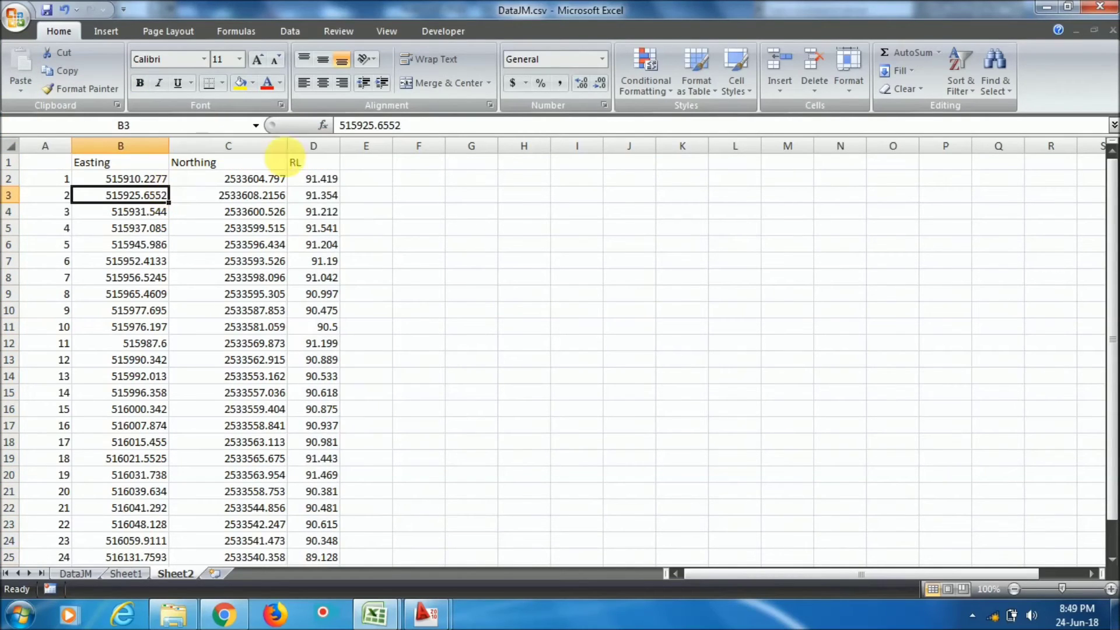
{"action": "double_click", "coordinate": [288, 146]}
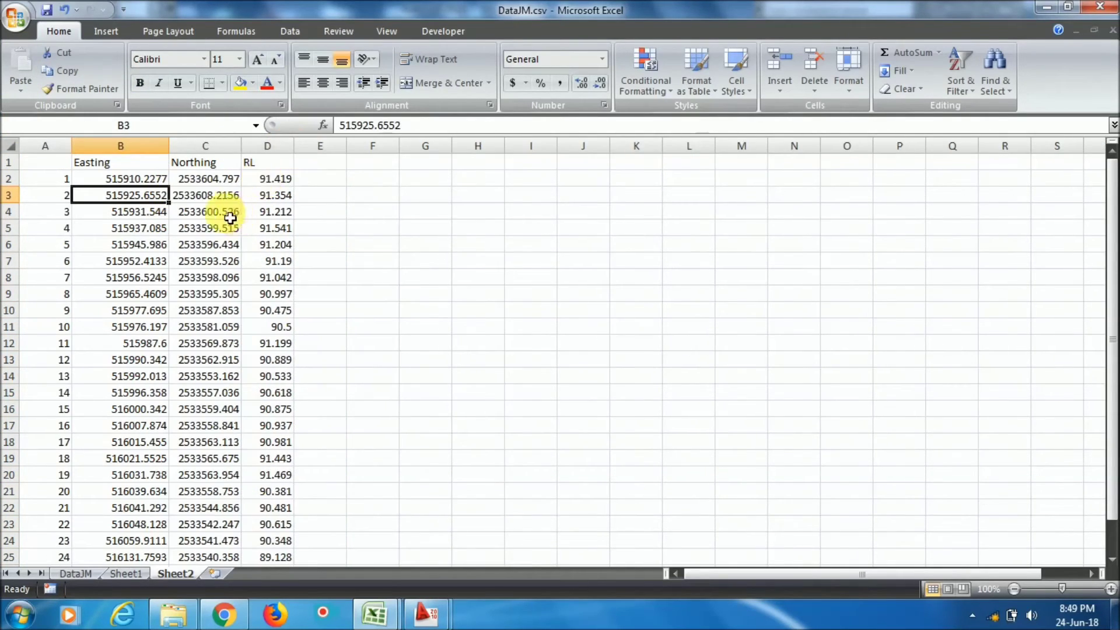
{"action": "left_click", "coordinate": [153, 146]}
{"action": "left_click_drag", "start_coordinate": [166, 161], "coordinate": [174, 160]}
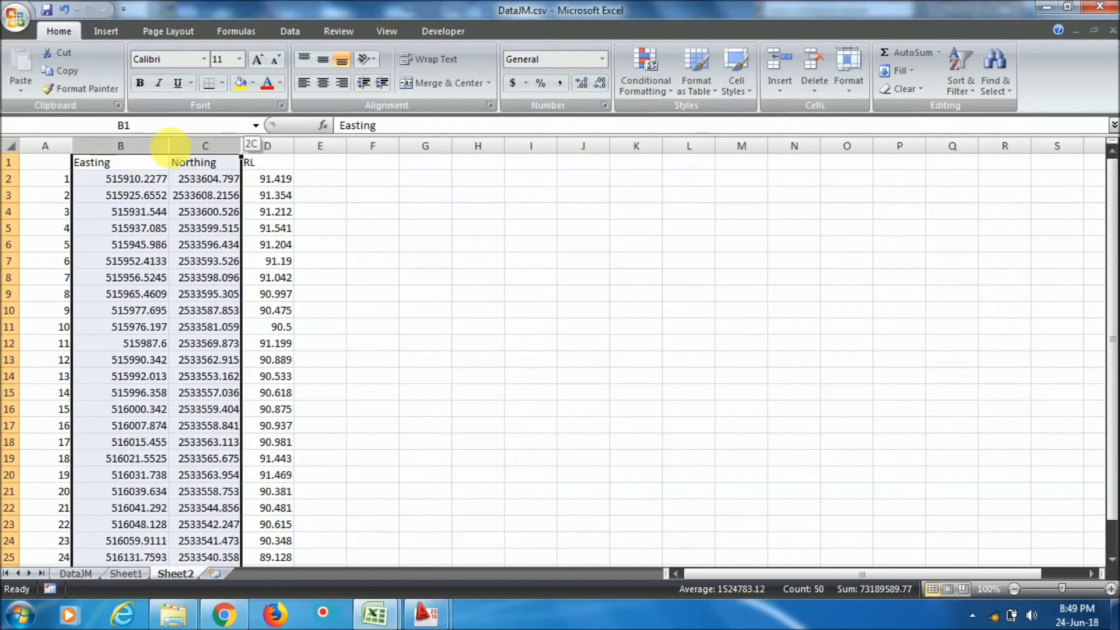
{"action": "double_click", "coordinate": [175, 153]}
Look over the Easting, Northing and RL values in the table and switch to the YouTube channel page in Chrome
{"action": "left_click", "coordinate": [89, 198]}
{"action": "left_click_drag", "start_coordinate": [45, 179], "coordinate": [280, 411]}
{"action": "left_click", "coordinate": [158, 212]}
{"action": "left_click", "coordinate": [153, 181]}
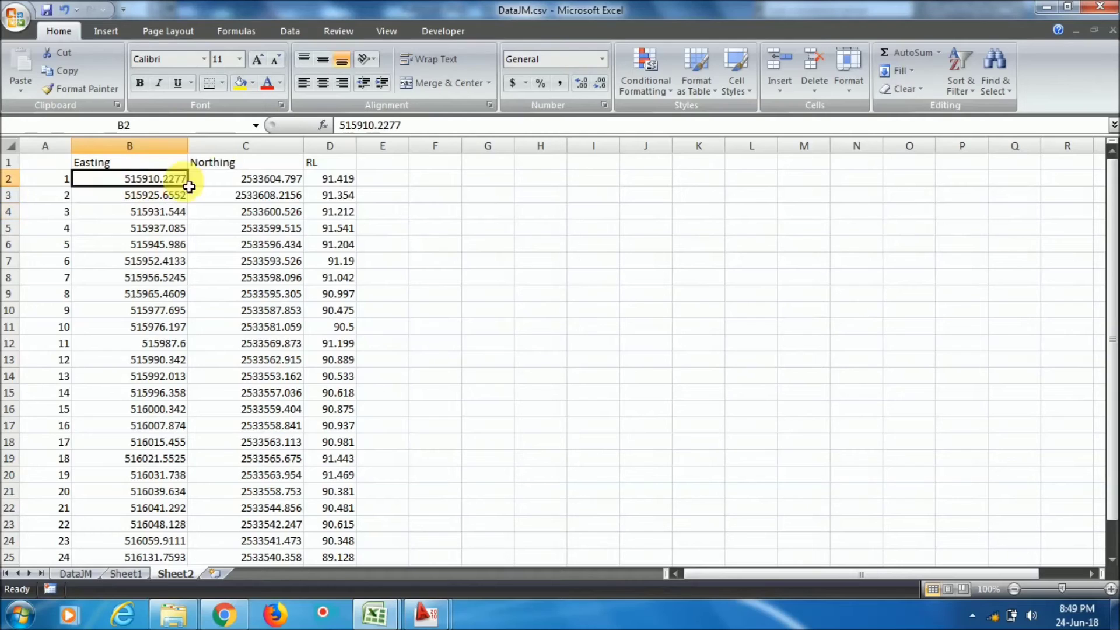
{"action": "left_click", "coordinate": [228, 181]}
{"action": "key", "text": "Right"}
{"action": "left_click_drag", "start_coordinate": [130, 180], "coordinate": [335, 475]}
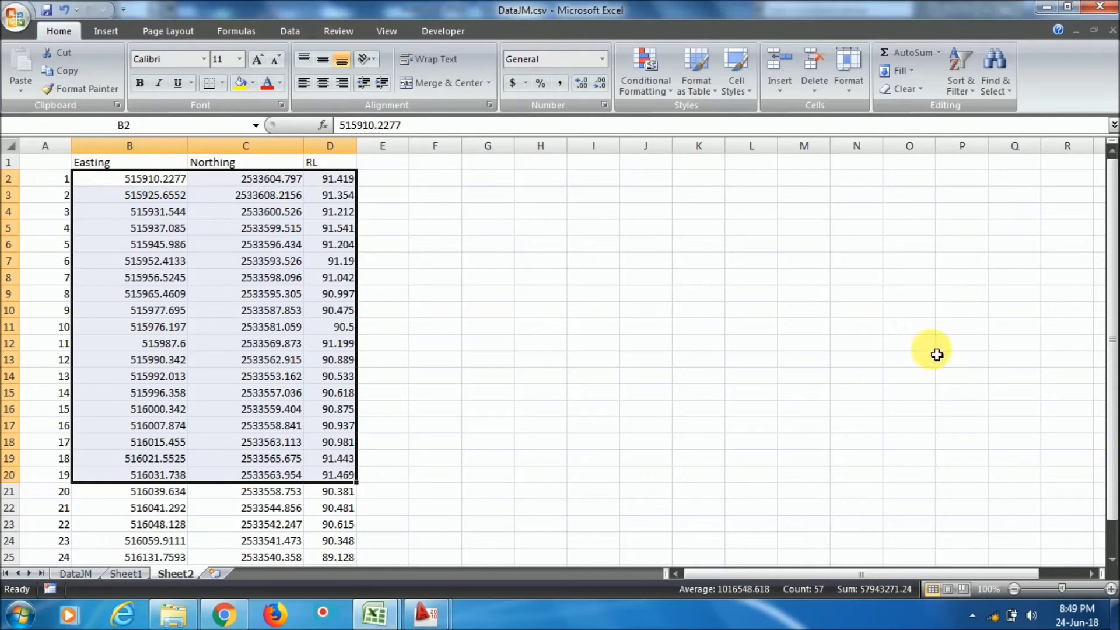
{"action": "left_click", "coordinate": [223, 615]}
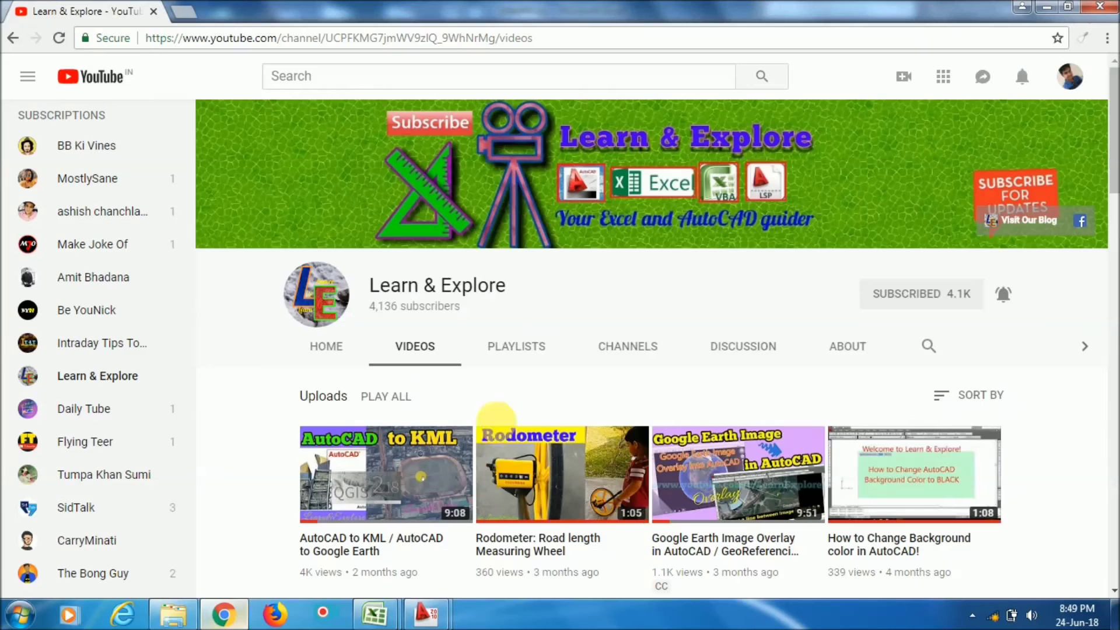
Browse the channel's uploaded videos down to the oldest ones and return to the coordinate table in Excel
{"action": "scroll", "coordinate": [560, 403], "scroll_direction": "down", "scroll_amount": 10}
{"action": "scroll", "coordinate": [610, 395], "scroll_direction": "down", "scroll_amount": 15}
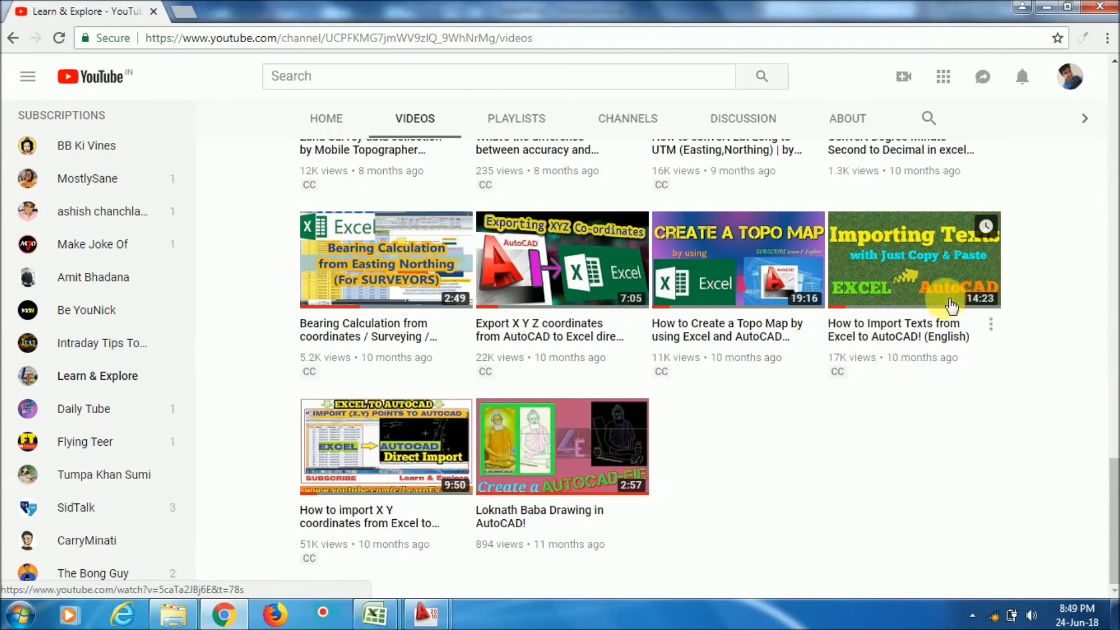
{"action": "left_click", "coordinate": [1047, 8]}
{"action": "left_click", "coordinate": [392, 279]}
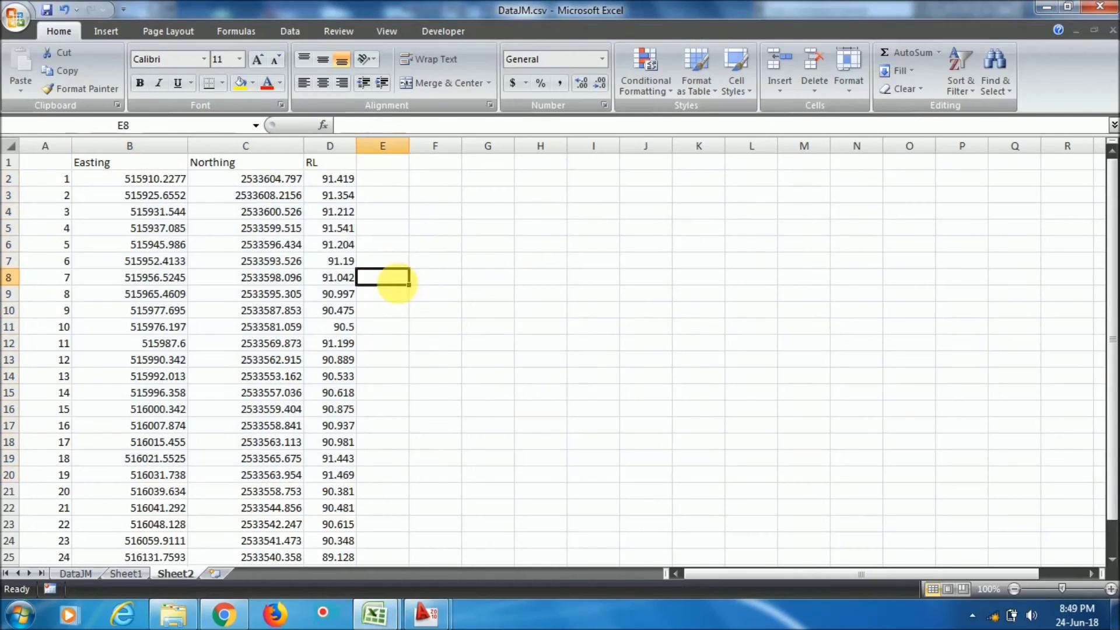
{"action": "left_click_drag", "start_coordinate": [175, 180], "coordinate": [310, 350]}
{"action": "left_click_drag", "start_coordinate": [160, 178], "coordinate": [332, 326]}
{"action": "left_click", "coordinate": [330, 244]}
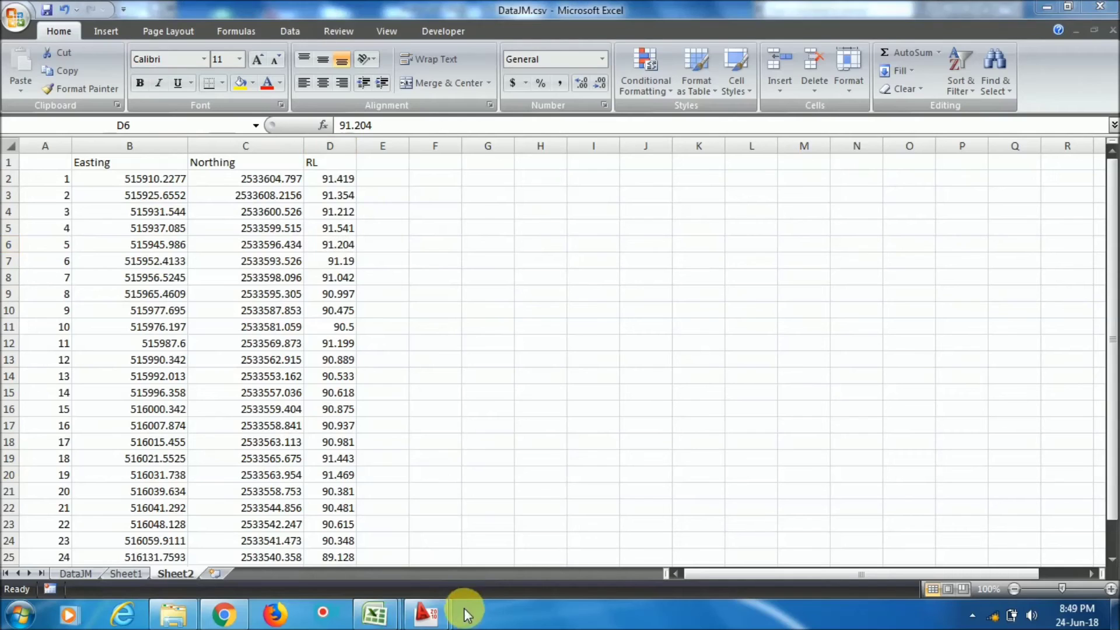
Switch to Drawing1.dwg in AutoCAD and erase the existing 3D polyline running through the survey points
{"action": "mouse_move", "coordinate": [430, 612]}
{"action": "left_click", "coordinate": [330, 510]}
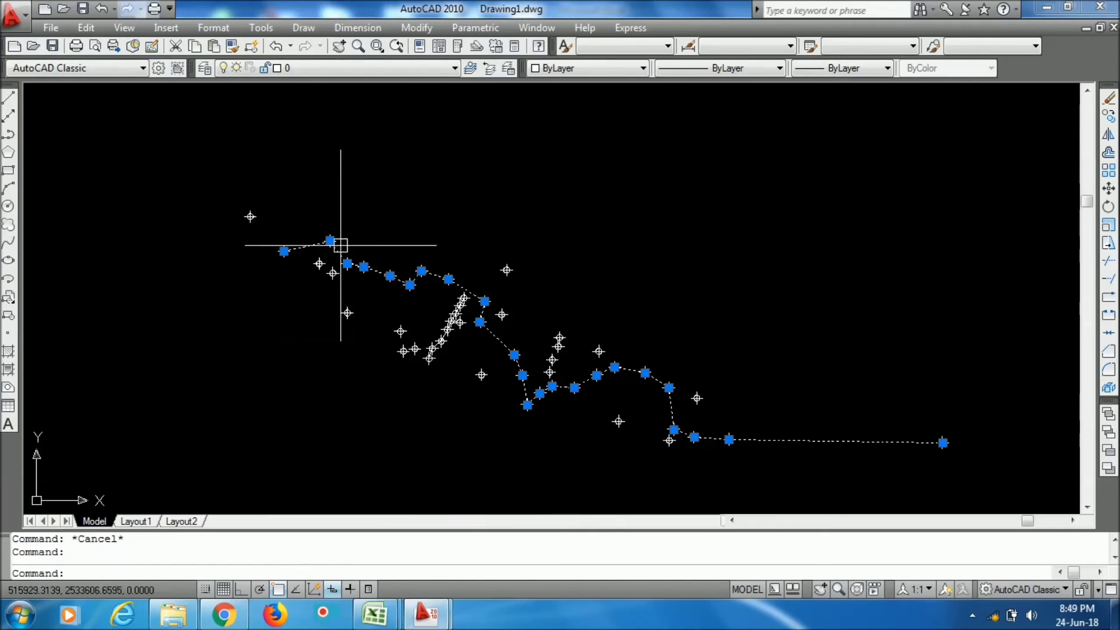
{"action": "type", "text": "E"}
{"action": "key", "text": "Return"}
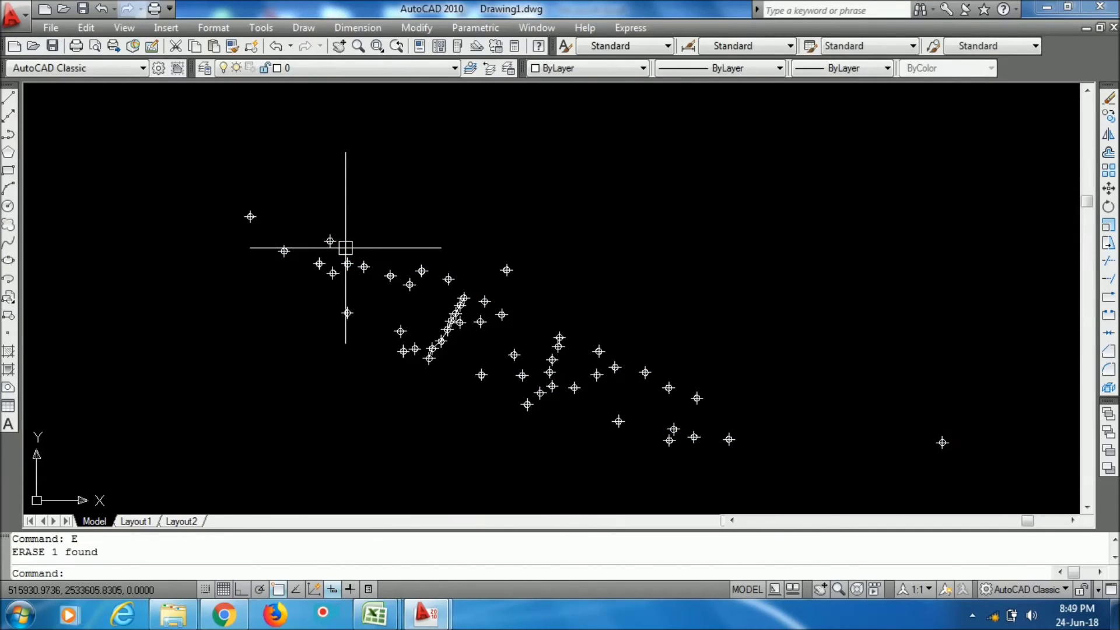
{"action": "key", "text": "Escape"}
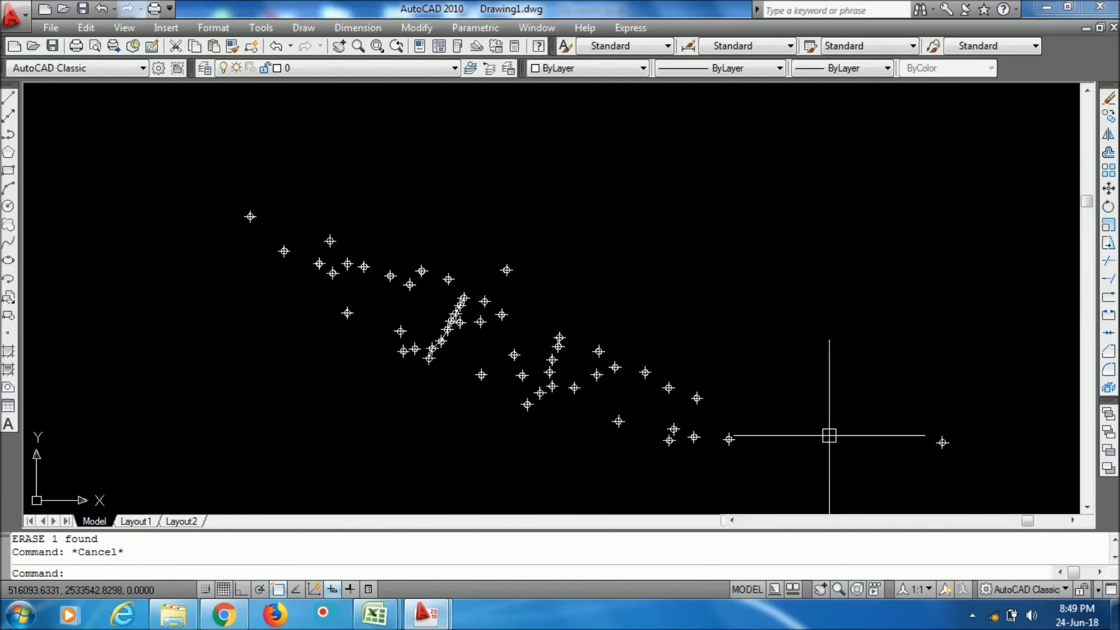
Return to the coordinate table in Excel and widen the empty column E beside the RL values
{"action": "left_click", "coordinate": [373, 617]}
{"action": "left_click", "coordinate": [288, 531]}
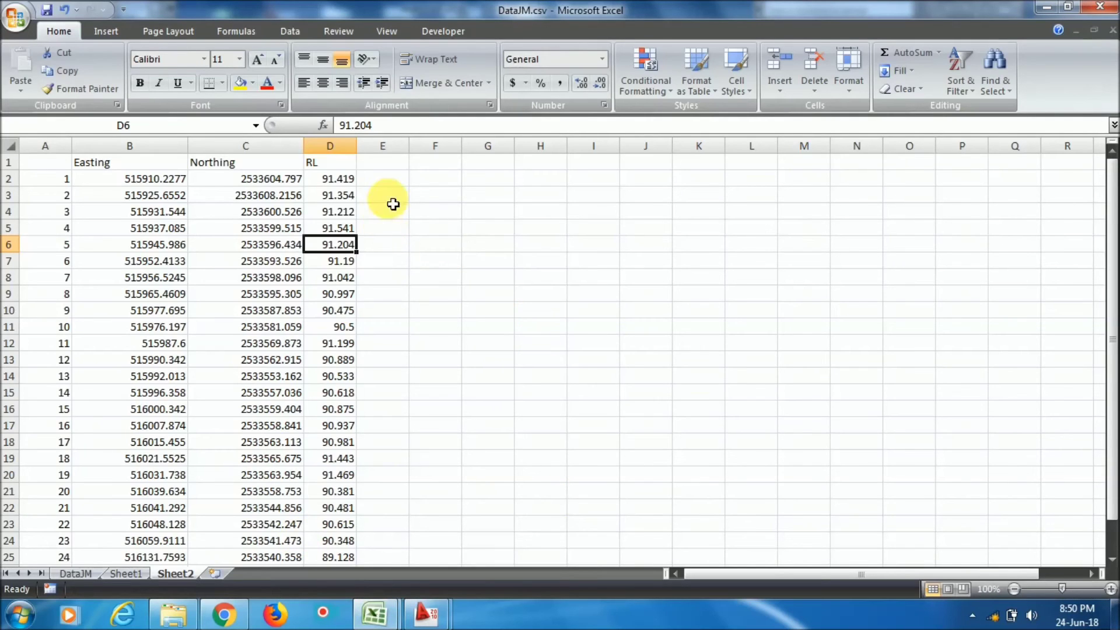
{"action": "left_click", "coordinate": [397, 180]}
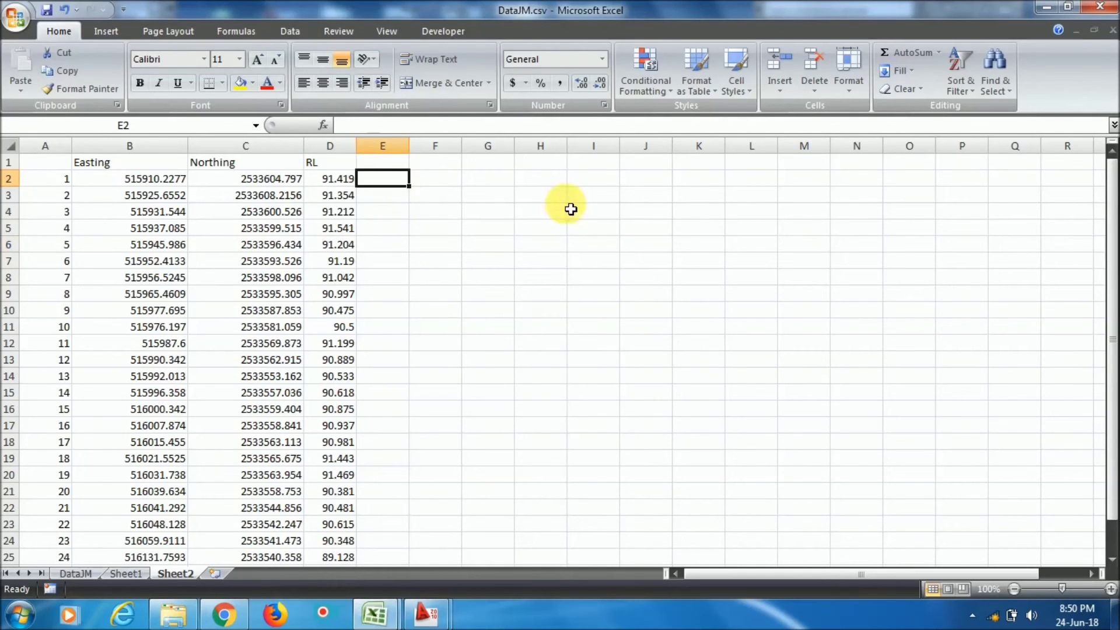
{"action": "left_click_drag", "start_coordinate": [416, 158], "coordinate": [512, 175]}
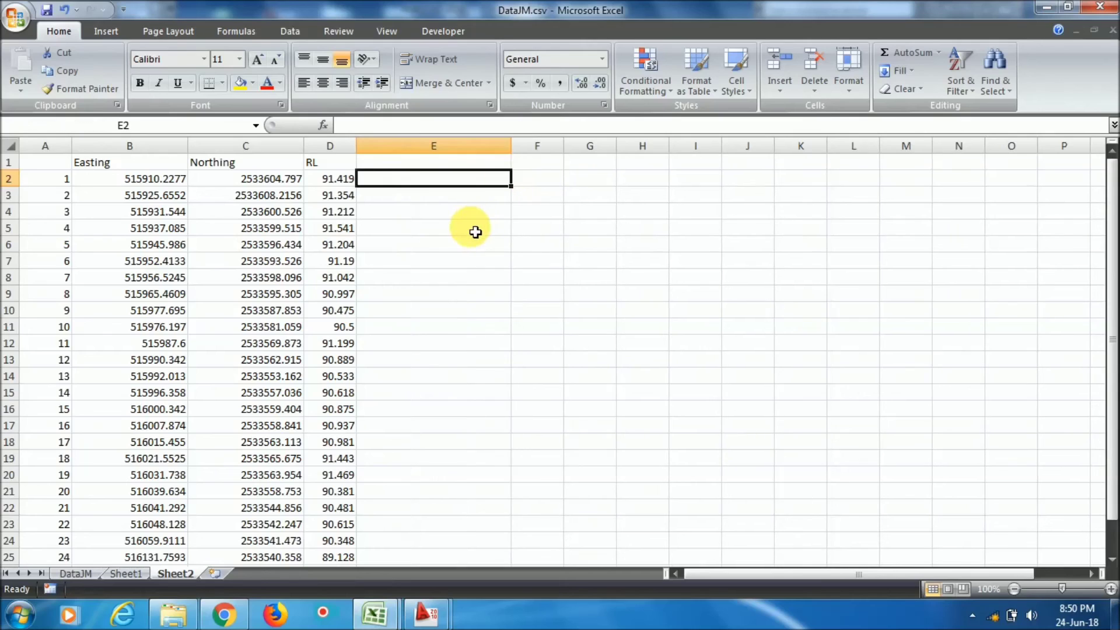
Enter the formula =B2&","&C2&","&D2 in E2 and fit column E to its content
{"action": "type", "text": "="}
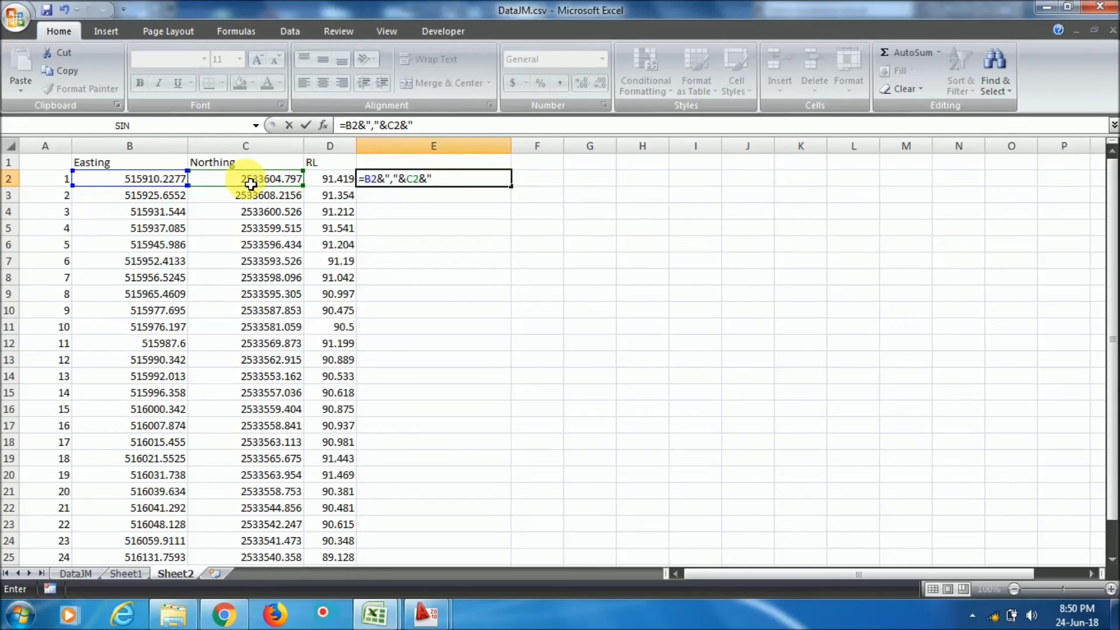
{"action": "type", "text": "&"}
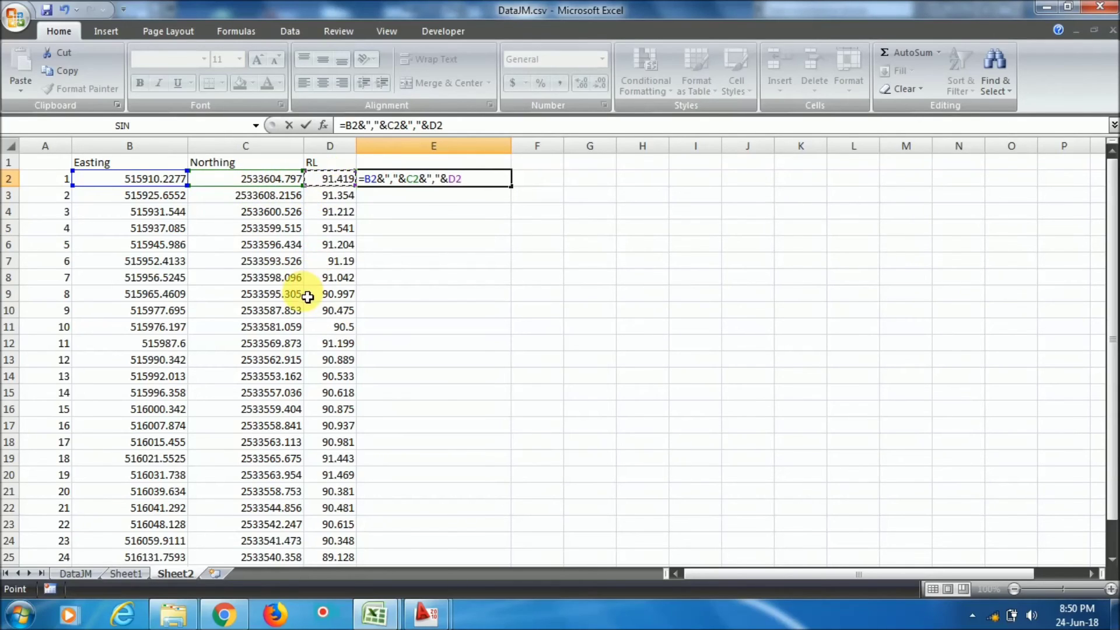
{"action": "key", "text": "Return"}
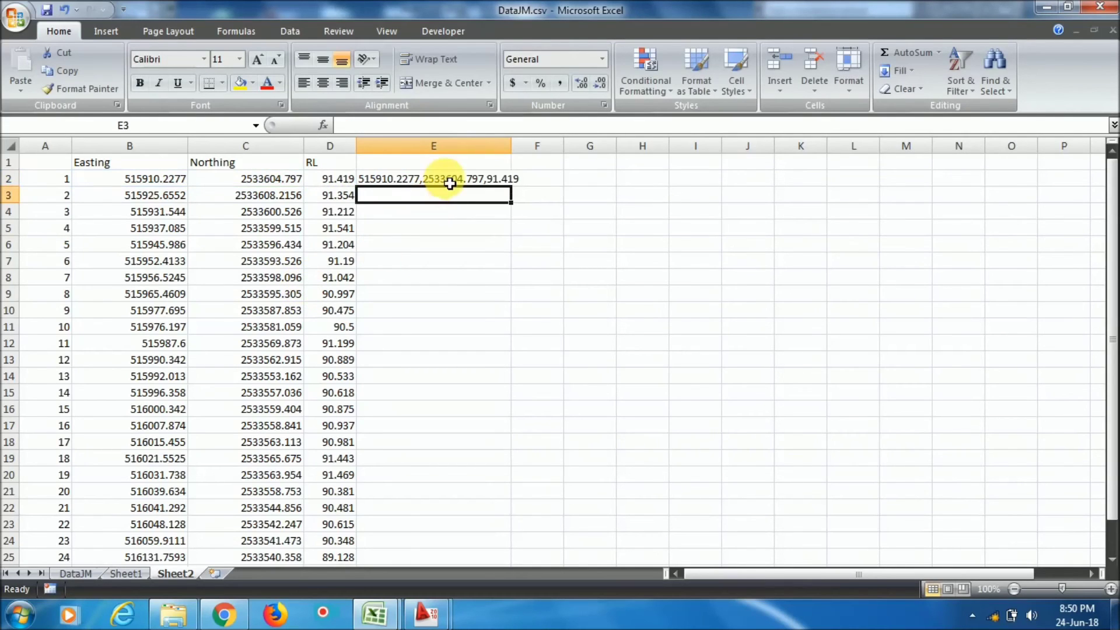
{"action": "left_click", "coordinate": [479, 179]}
{"action": "double_click", "coordinate": [518, 152]}
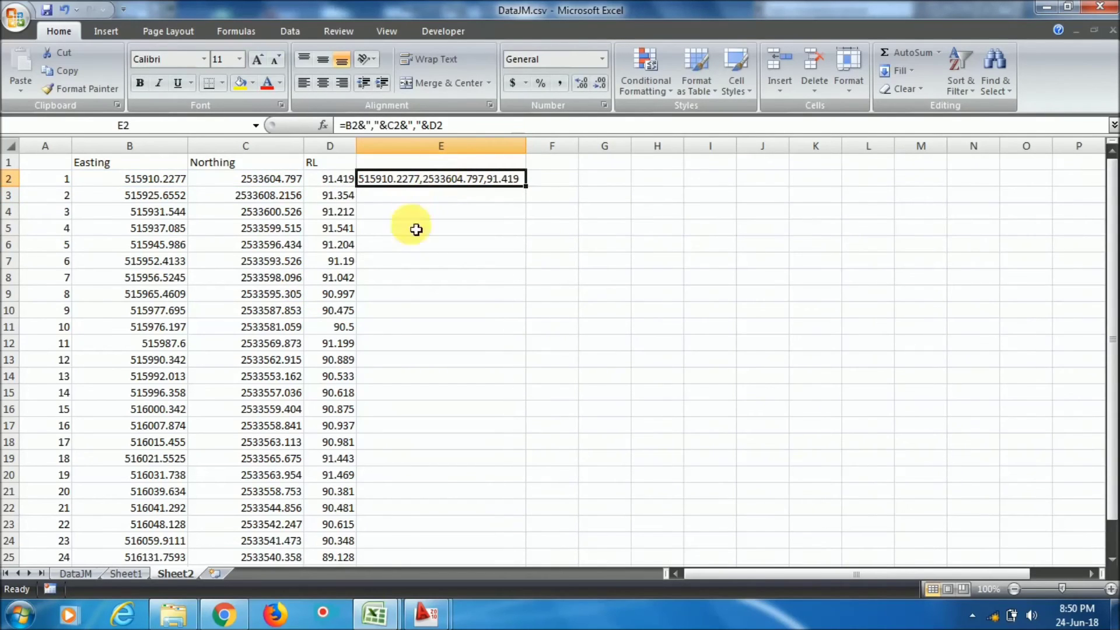
Widen column E slightly and fill the joined-coordinate formula from E2 down to E25
{"action": "left_click", "coordinate": [426, 613]}
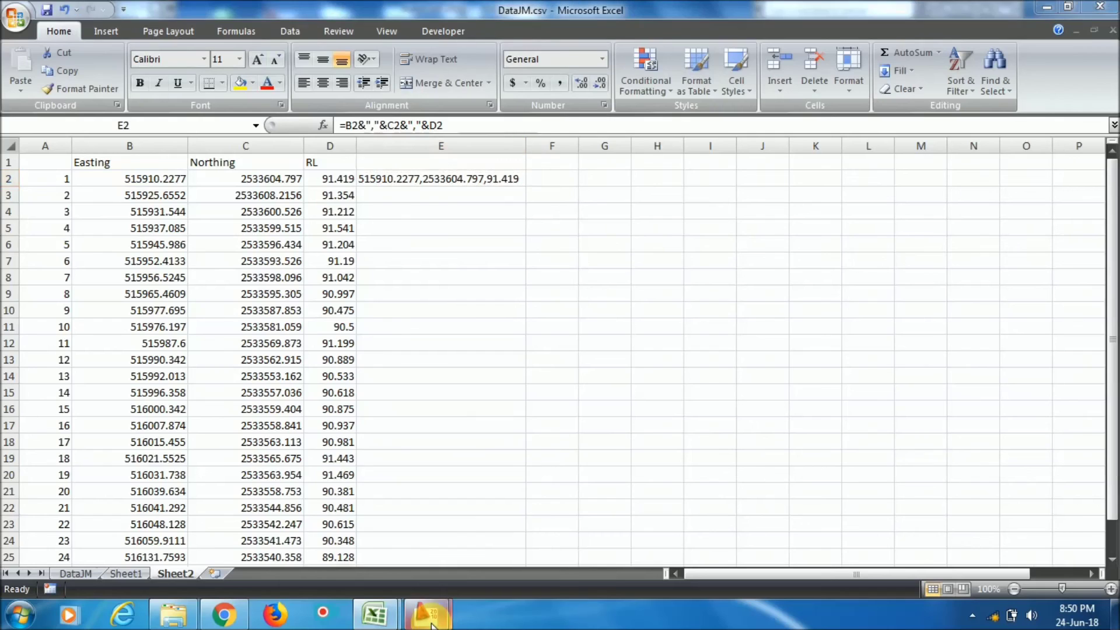
{"action": "left_click", "coordinate": [462, 445]}
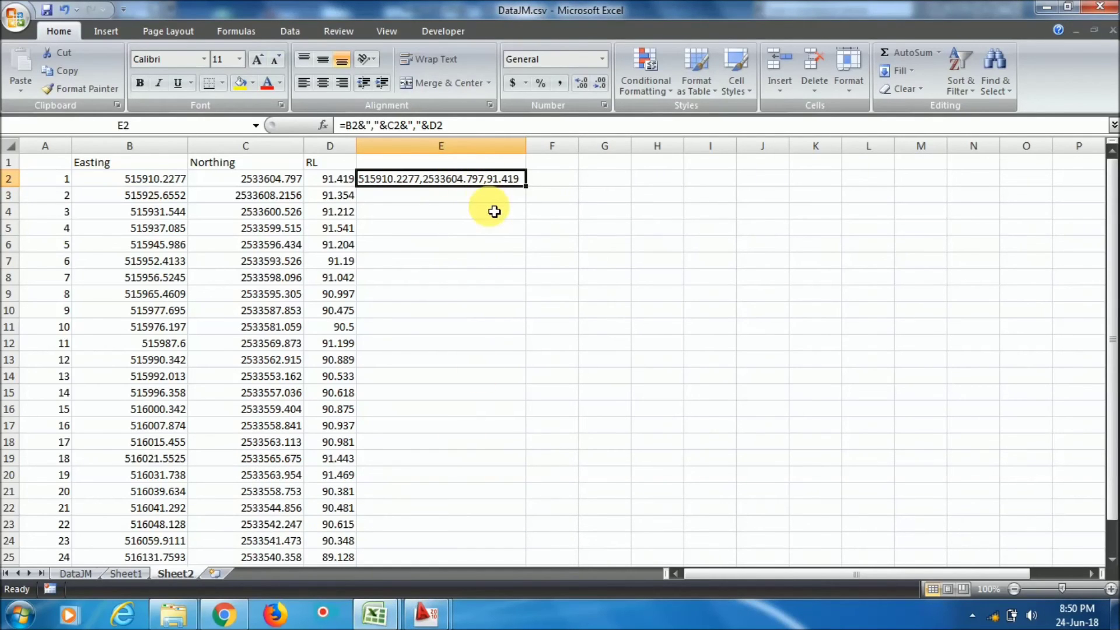
{"action": "mouse_move", "coordinate": [534, 153]}
{"action": "left_mouse_down"}
{"action": "mouse_move", "coordinate": [565, 155]}
{"action": "mouse_move", "coordinate": [555, 153]}
{"action": "left_mouse_up"}
{"action": "left_click", "coordinate": [462, 229]}
{"action": "left_click", "coordinate": [467, 179]}
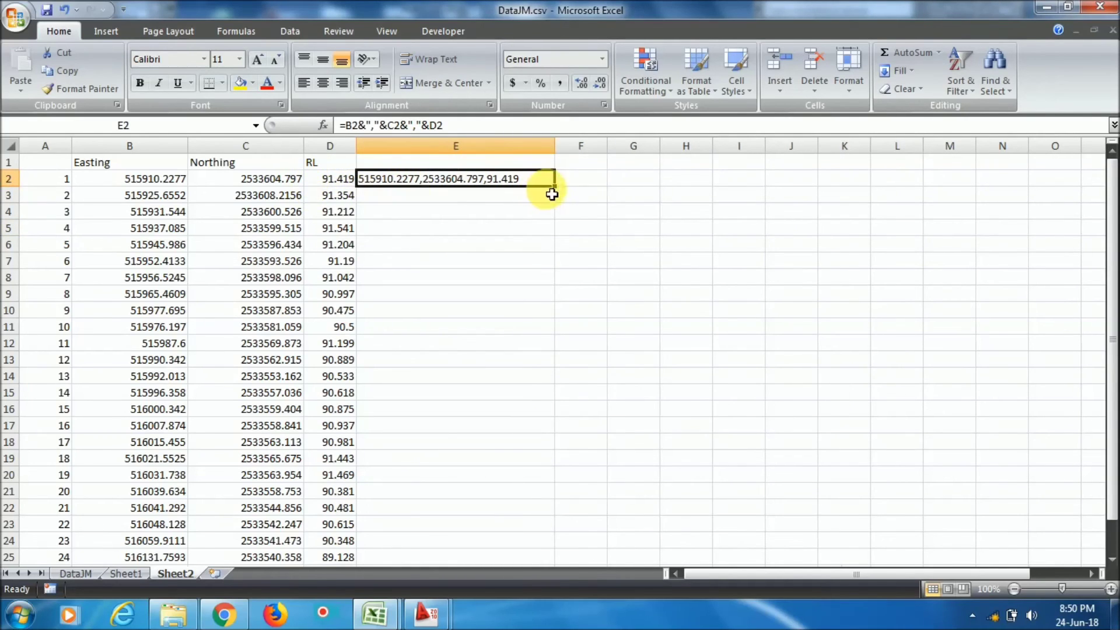
{"action": "left_click_drag", "start_coordinate": [561, 195], "coordinate": [555, 275]}
{"action": "scroll", "coordinate": [397, 368], "scroll_direction": "up", "scroll_amount": 6}
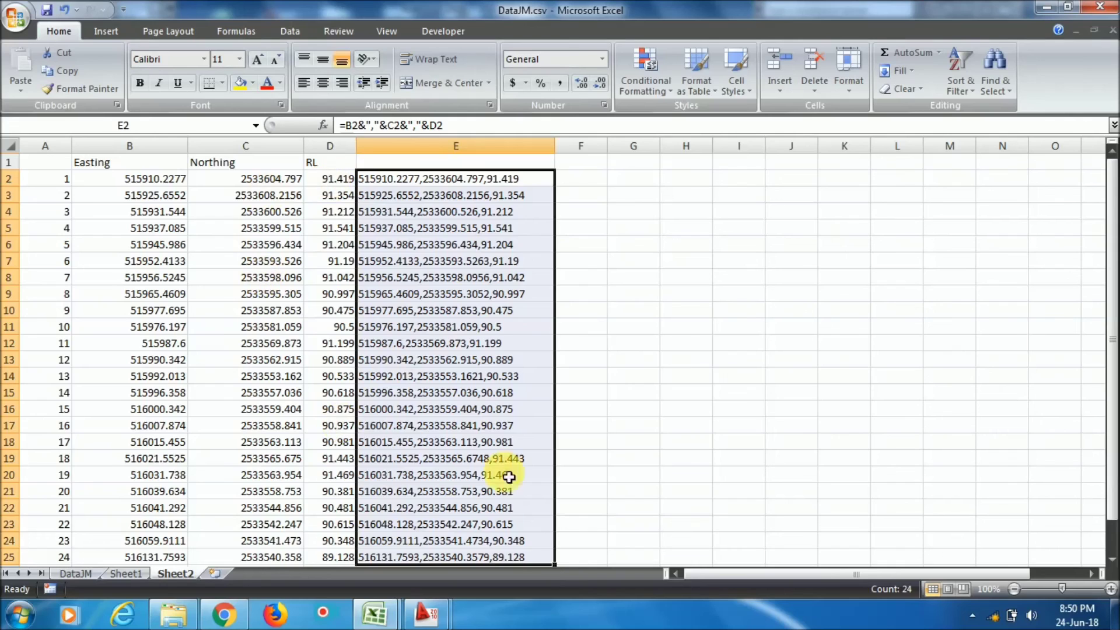
{"action": "scroll", "coordinate": [415, 312], "scroll_direction": "down", "scroll_amount": 1}
{"action": "scroll", "coordinate": [415, 309], "scroll_direction": "up", "scroll_amount": 1}
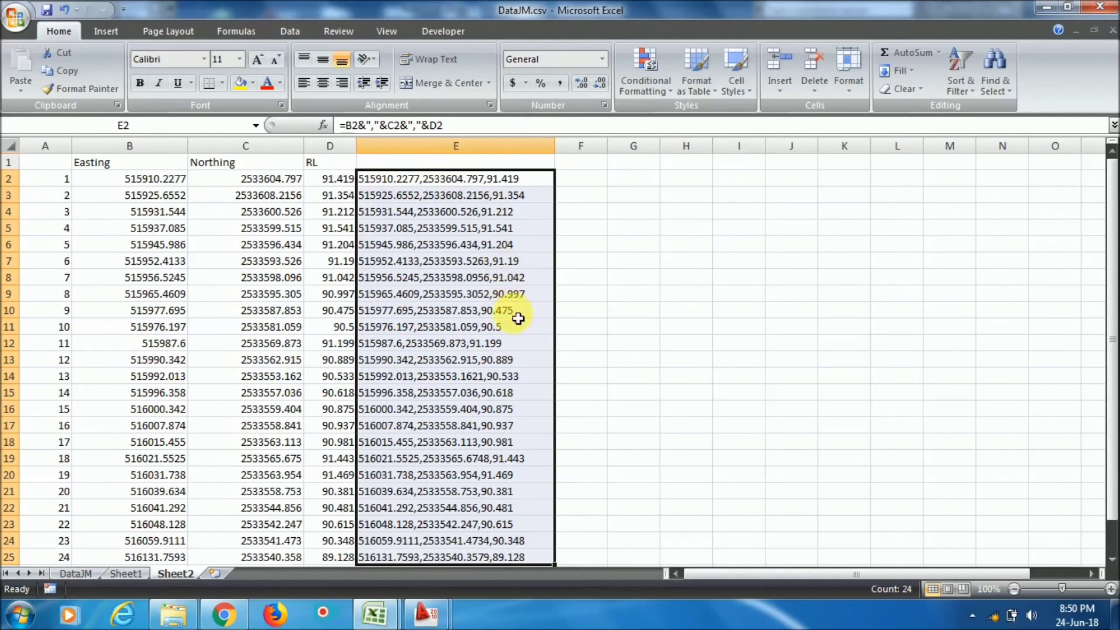
Copy the joined coordinates in E2:E25 and switch to the AutoCAD drawing
{"action": "right_click", "coordinate": [478, 245]}
{"action": "left_click", "coordinate": [555, 275]}
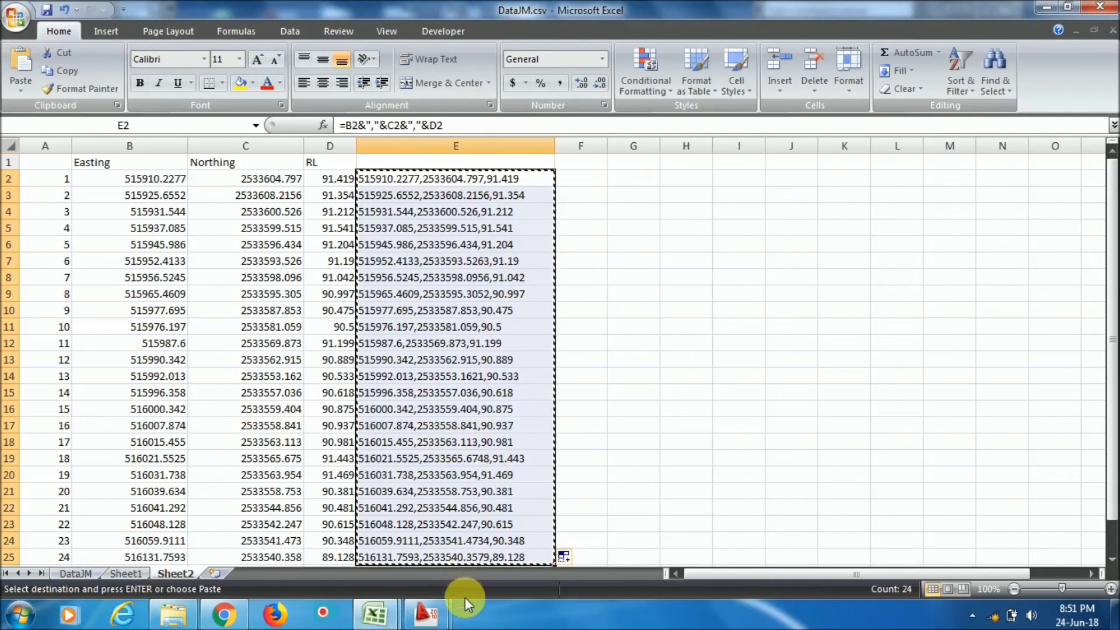
{"action": "left_click", "coordinate": [442, 614]}
{"action": "left_click", "coordinate": [362, 530]}
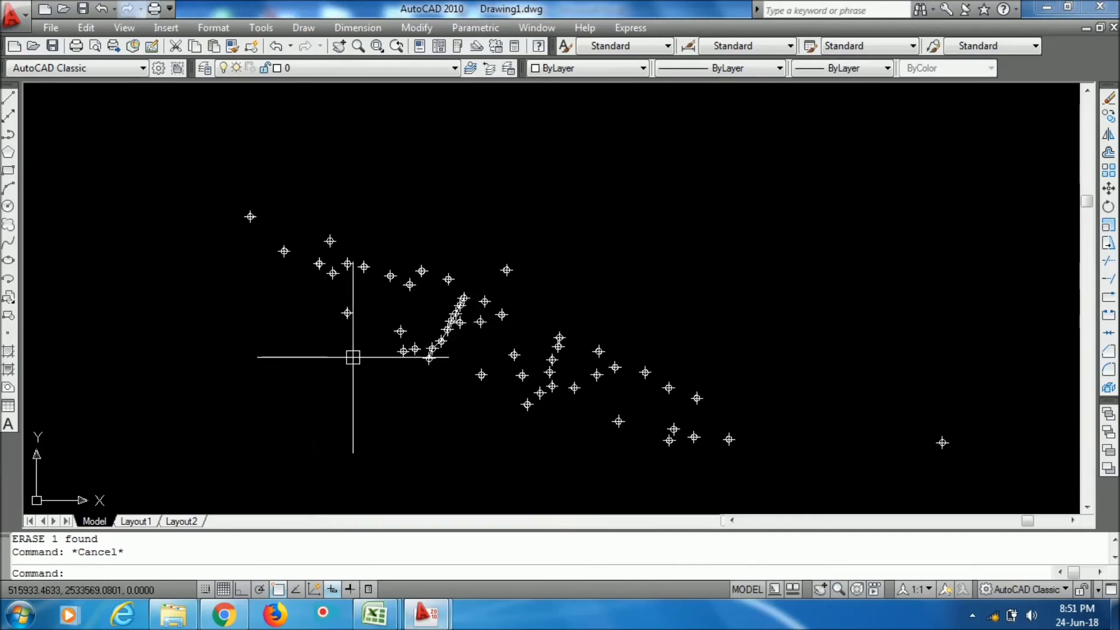
Set the current object color to Red and draw a 3D polyline (3P) by pasting the copied coordinates into the command line
{"action": "left_click", "coordinate": [559, 68]}
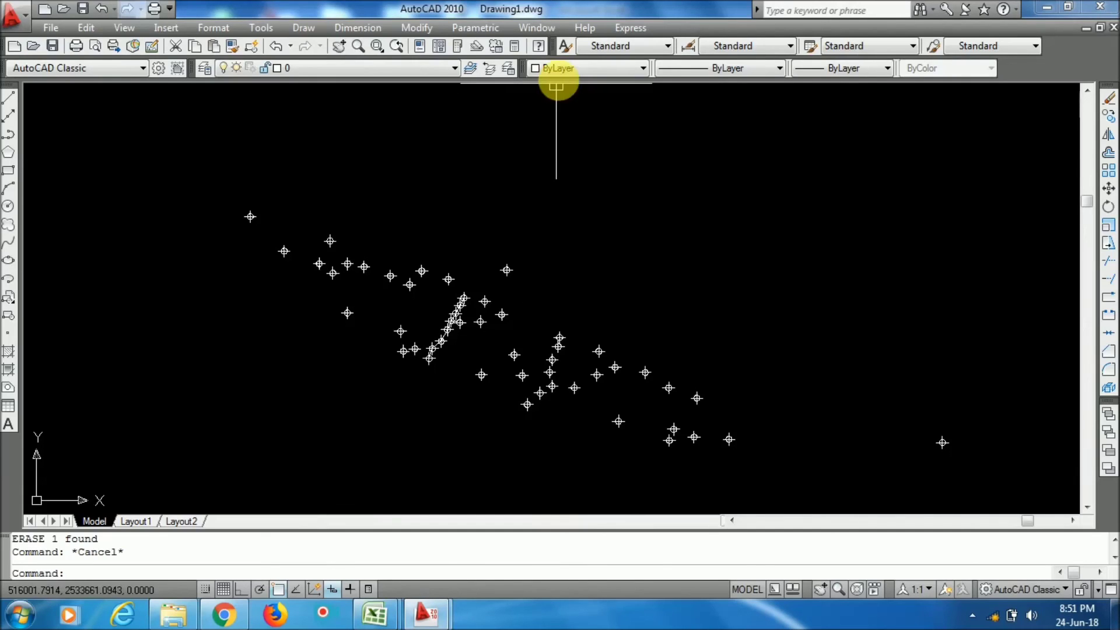
{"action": "left_click", "coordinate": [569, 111]}
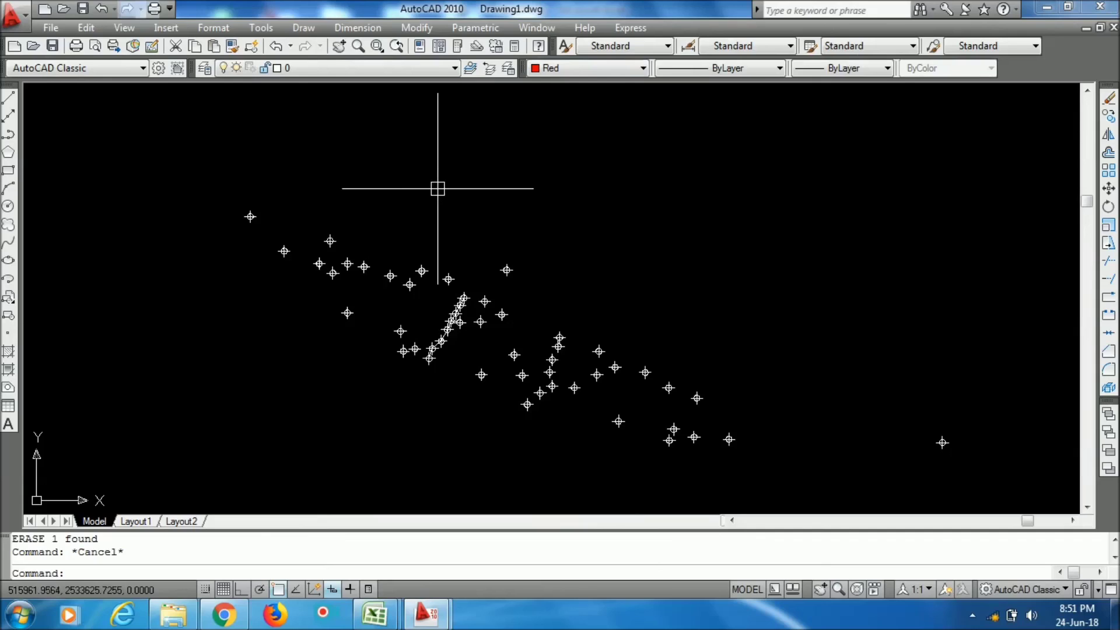
{"action": "type", "text": "3P"}
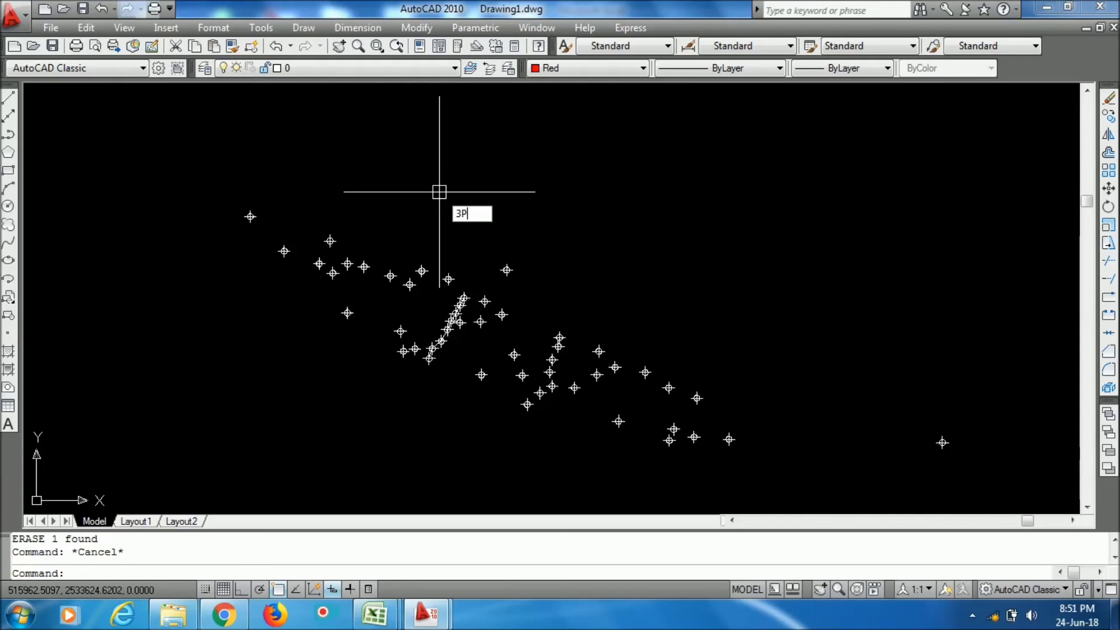
{"action": "key", "text": "Return"}
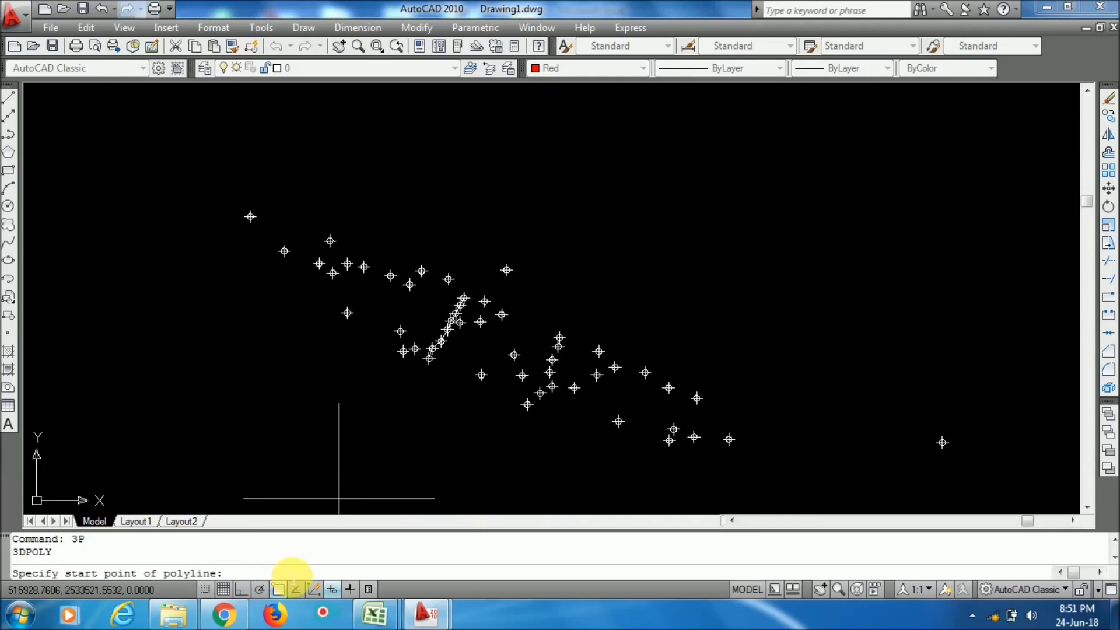
{"action": "right_click", "coordinate": [288, 571]}
{"action": "left_click", "coordinate": [274, 572]}
{"action": "right_click", "coordinate": [275, 572]}
{"action": "left_click", "coordinate": [328, 518]}
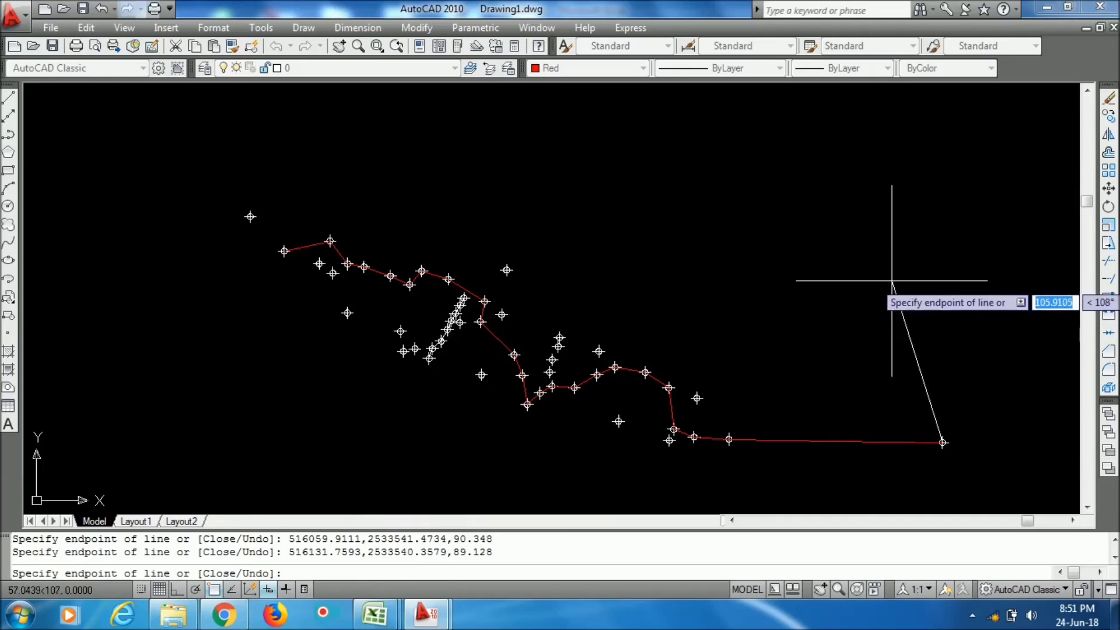
{"action": "key", "text": "Return"}
{"action": "key", "text": "Return"}
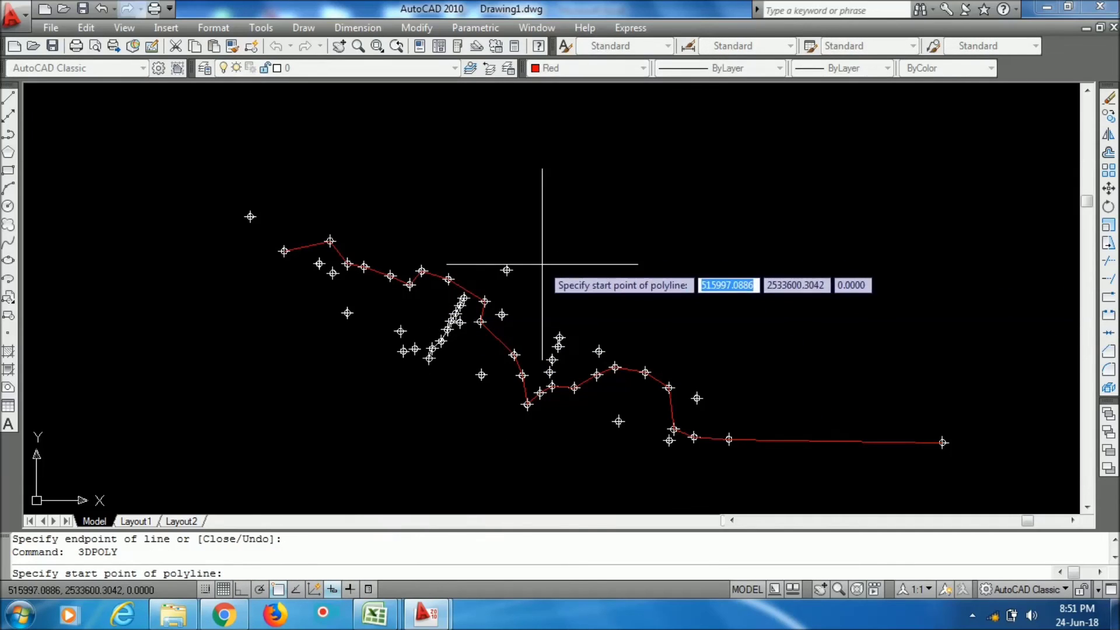
{"action": "key", "text": "Escape"}
Select the red 3D polyline to inspect its vertices against the survey points, and clear the selection
{"action": "scroll", "coordinate": [363, 239], "scroll_direction": "up", "scroll_amount": 3}
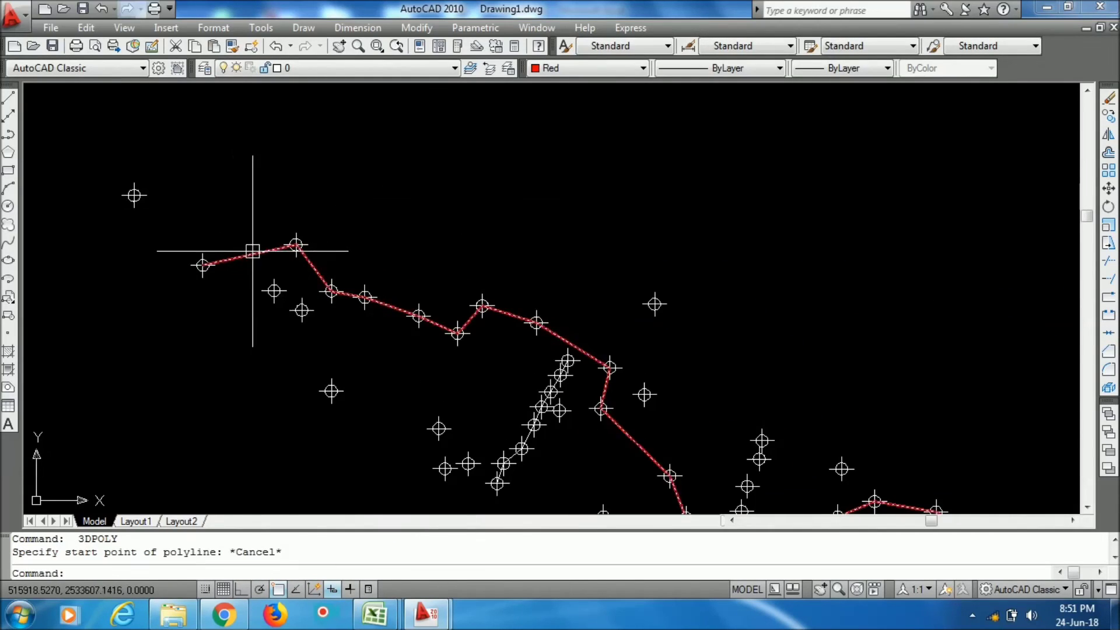
{"action": "left_click", "coordinate": [250, 252]}
{"action": "scroll", "coordinate": [465, 204], "scroll_direction": "down", "scroll_amount": 2}
{"action": "middle_click_drag", "start_coordinate": [584, 304], "coordinate": [461, 248]}
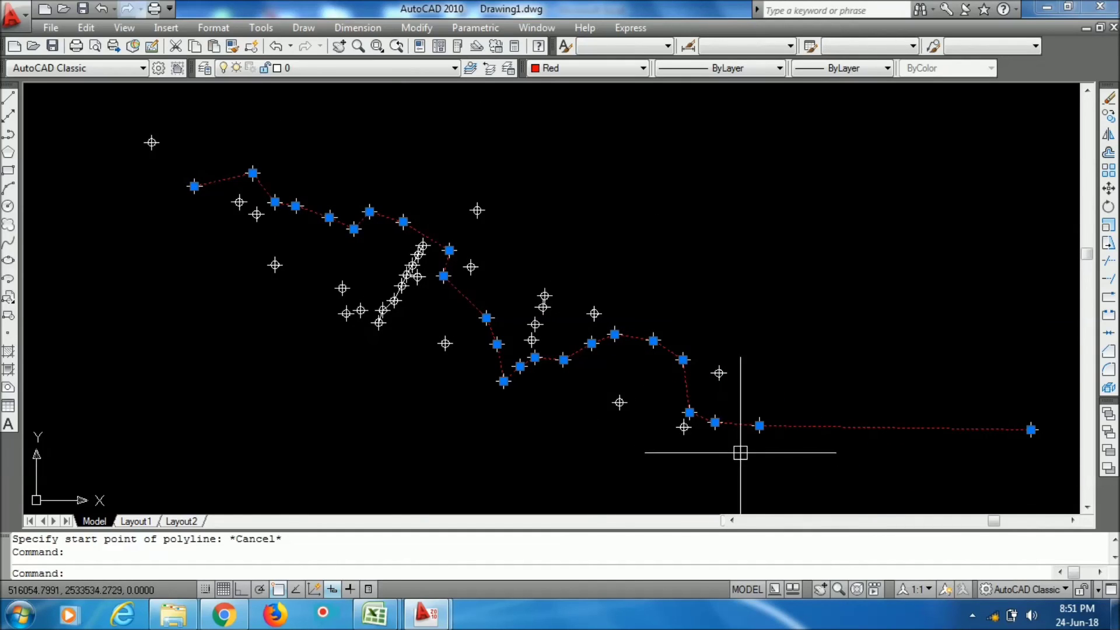
{"action": "key", "text": "Escape"}
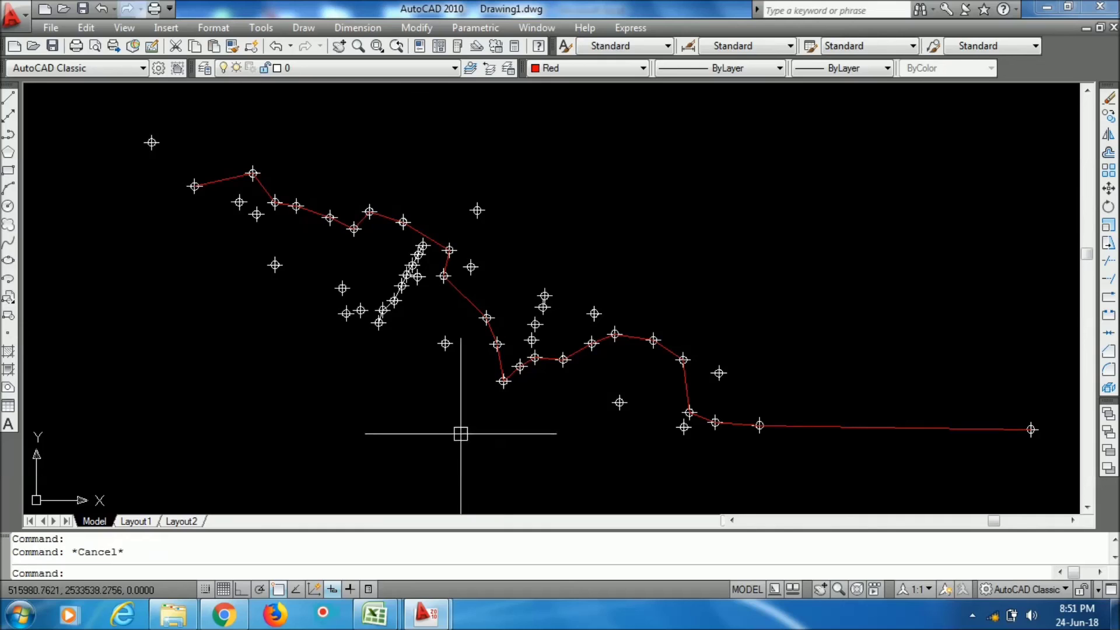
Switch to the YouTube channel page in Chrome and go back to the beginning of its video list
{"action": "left_click", "coordinate": [226, 614]}
{"action": "scroll", "coordinate": [729, 408], "scroll_direction": "up", "scroll_amount": 15}
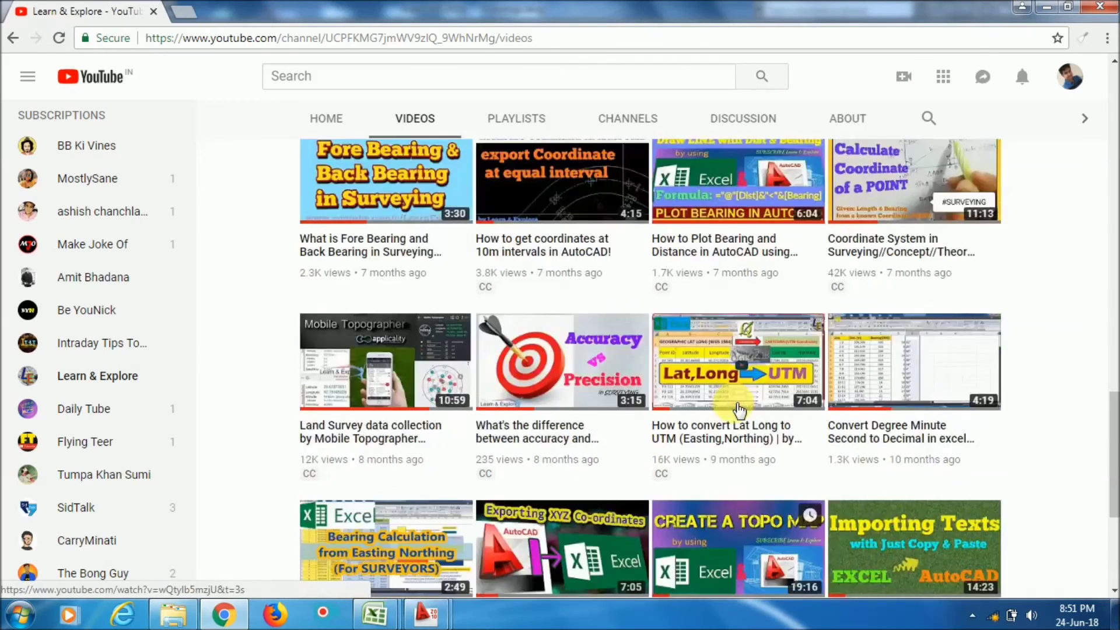
{"action": "scroll", "coordinate": [738, 402], "scroll_direction": "up", "scroll_amount": 4}
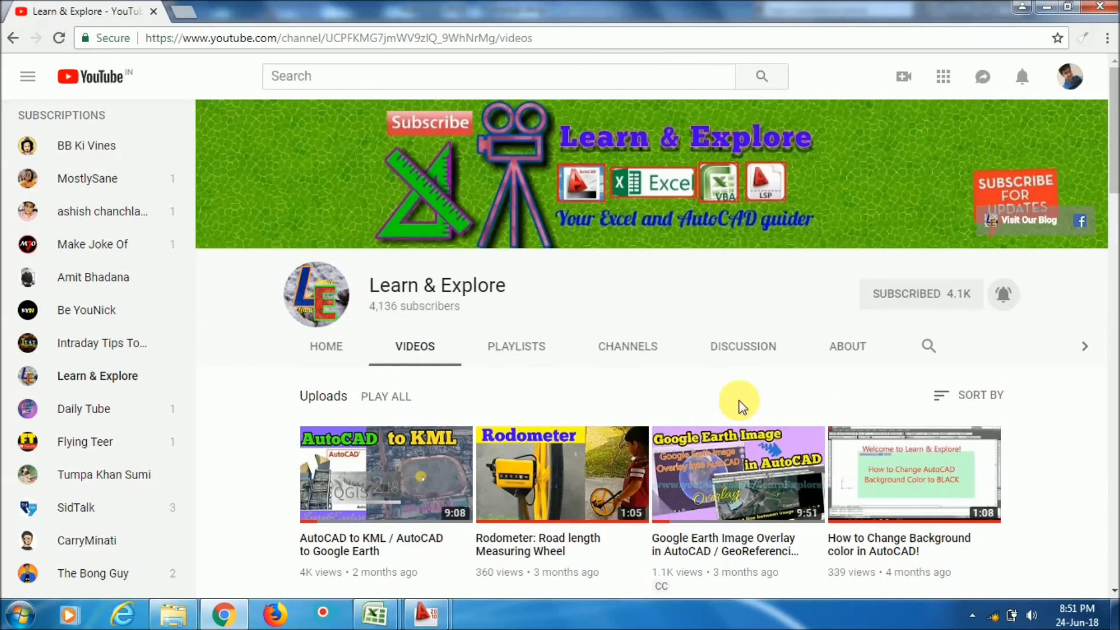